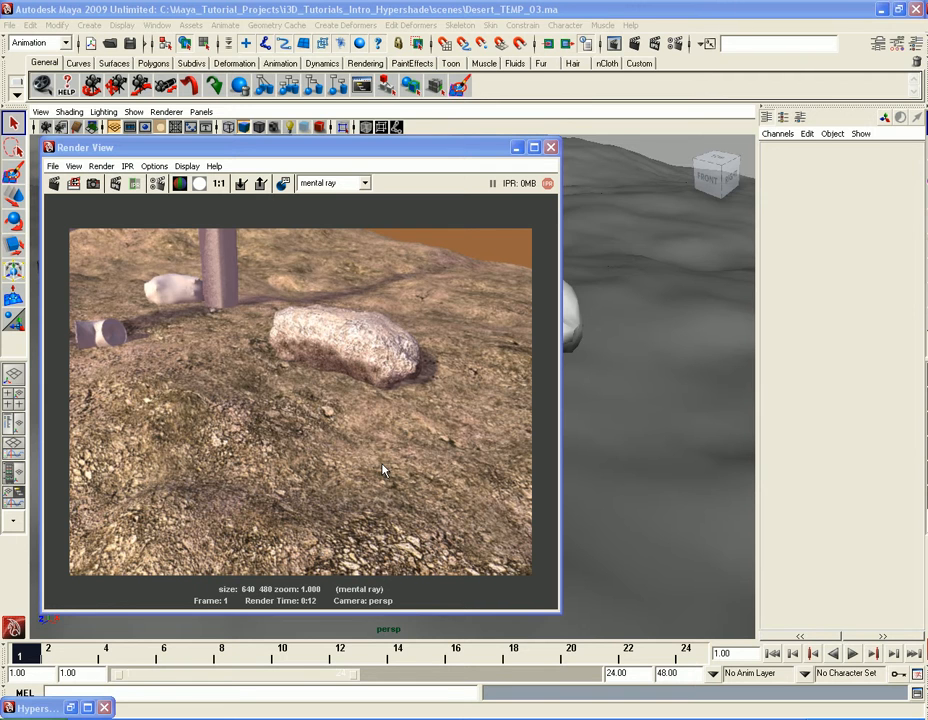
# Step: Restore the minimized Hypershade window and enlarge it to make more room around the ground shader network
pyautogui.click(40, 708)
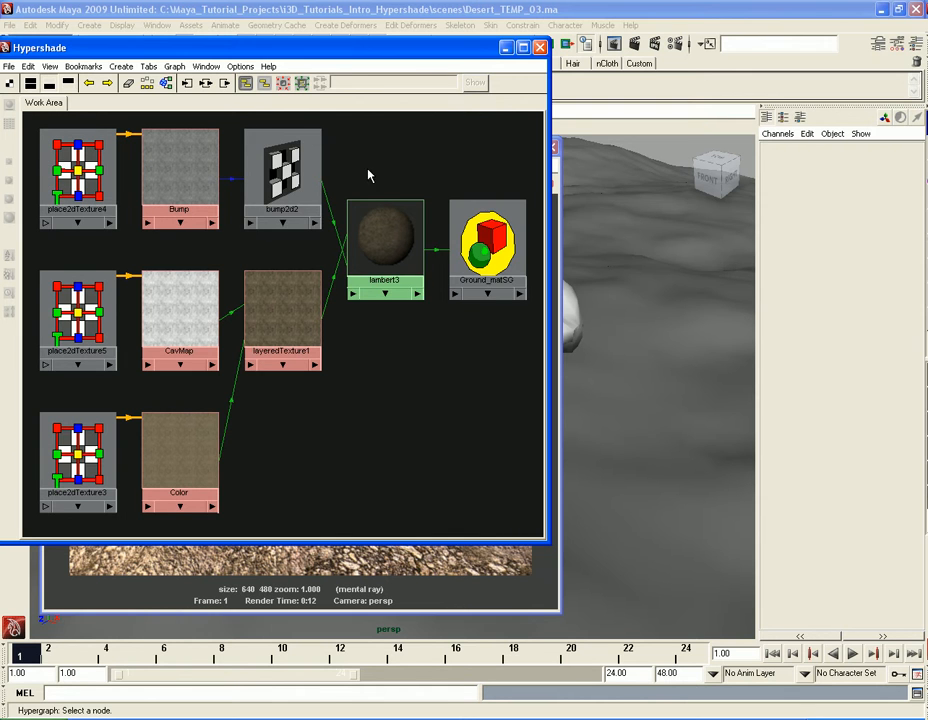
pyautogui.click(506, 47)
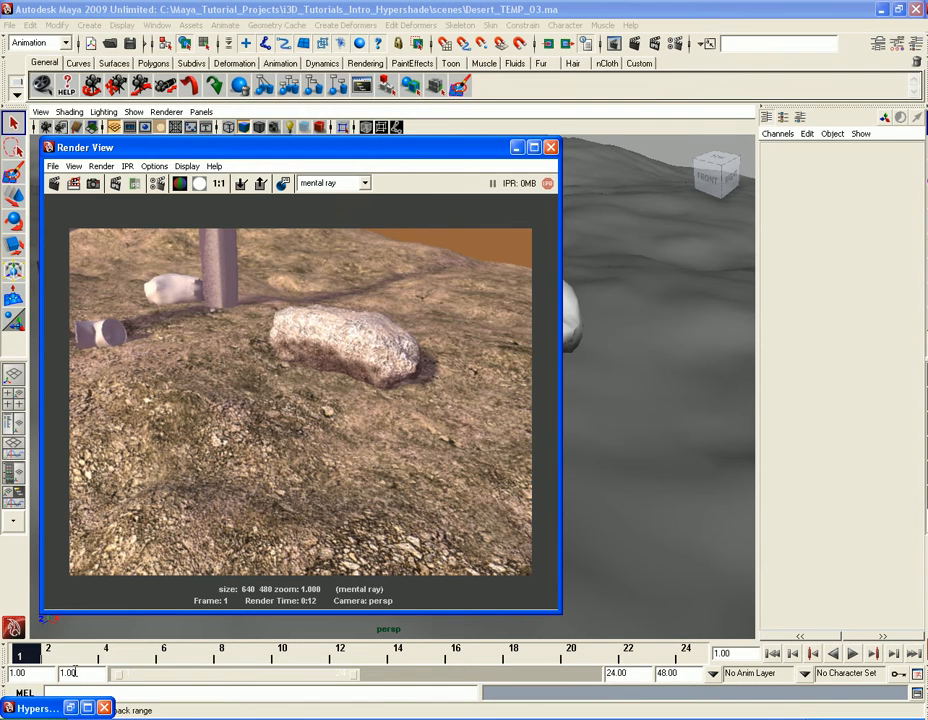
pyautogui.click(71, 708)
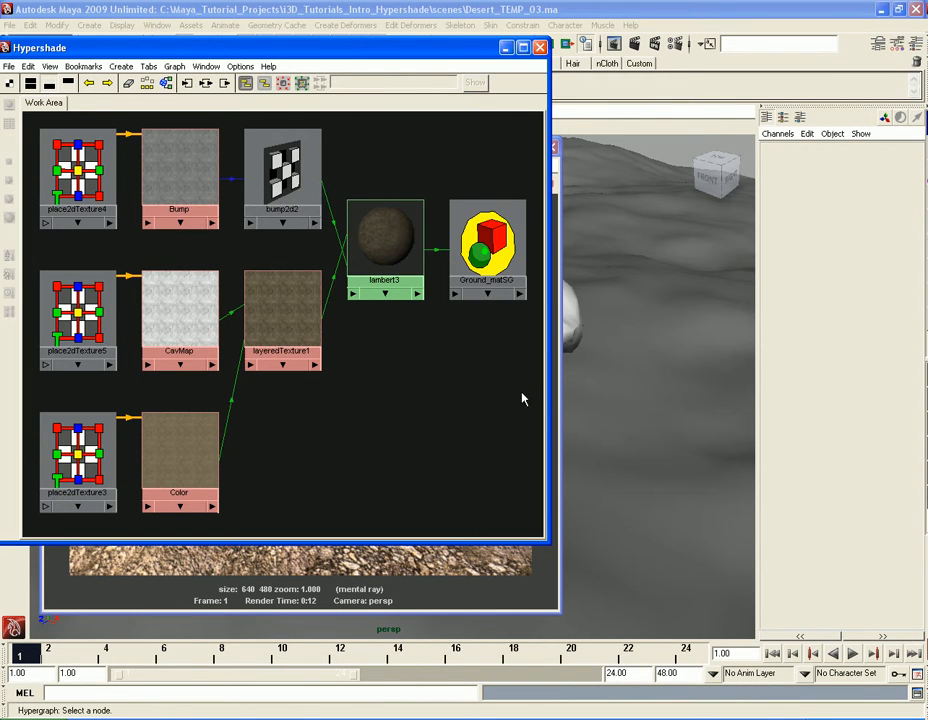
pyautogui.moveTo(548, 542); pyautogui.dragTo(752, 633)
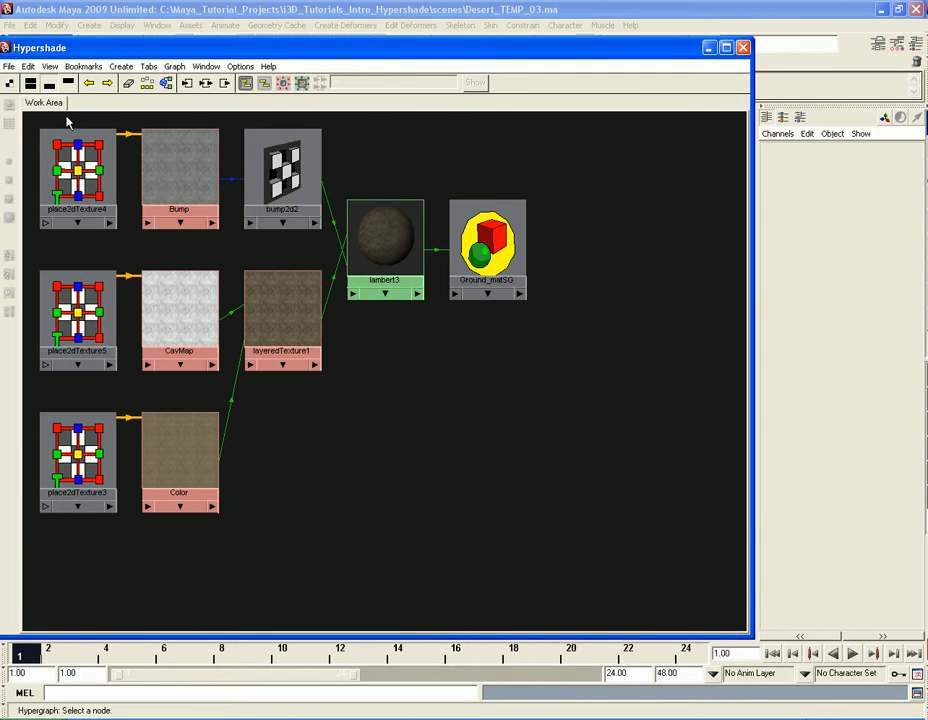
# Step: Create a mib_amb_occlusion texture node from the mental ray node library
pyautogui.click(9, 85)
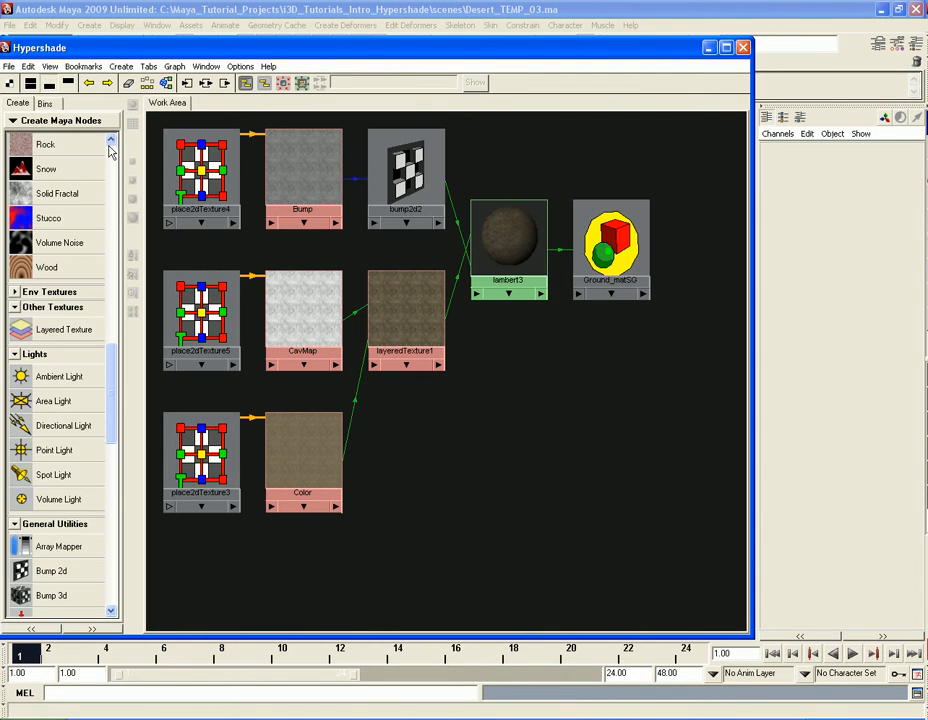
pyautogui.moveTo(112, 393); pyautogui.dragTo(113, 196)
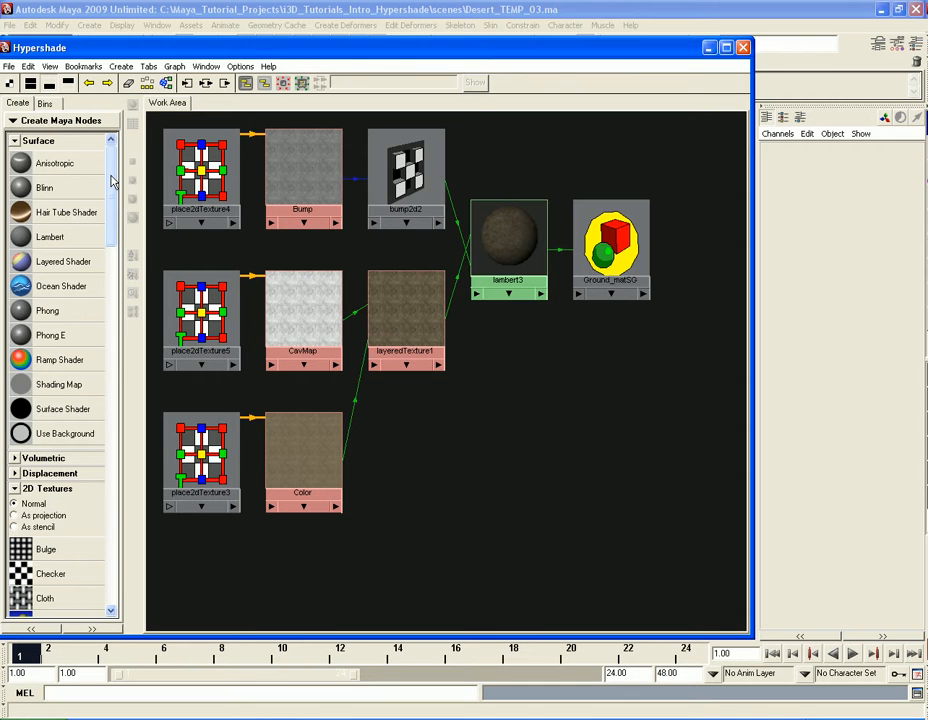
pyautogui.click(62, 122)
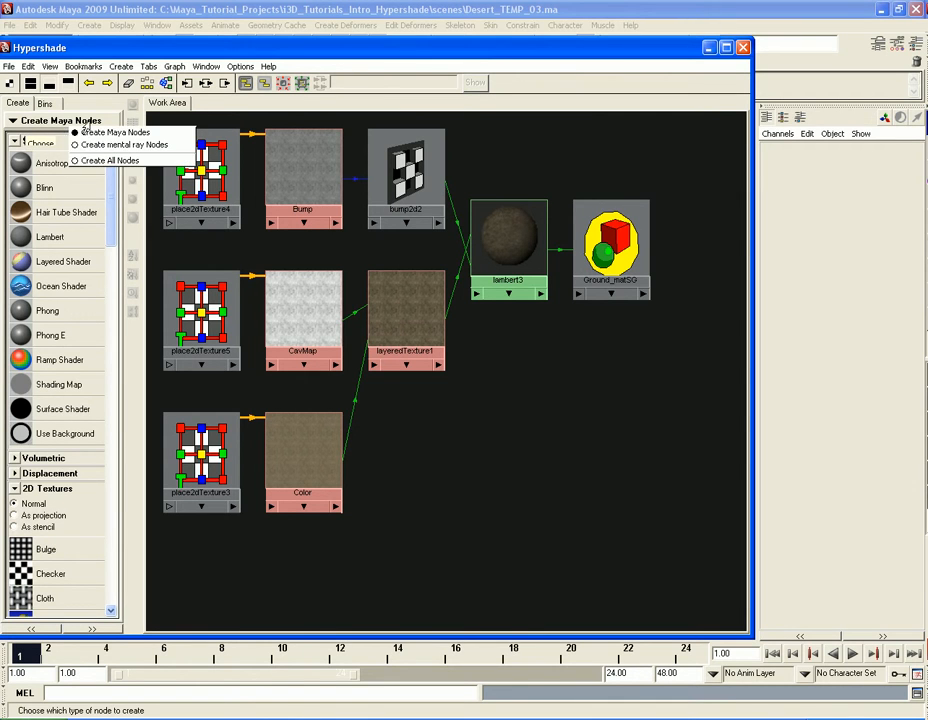
pyautogui.click(125, 146)
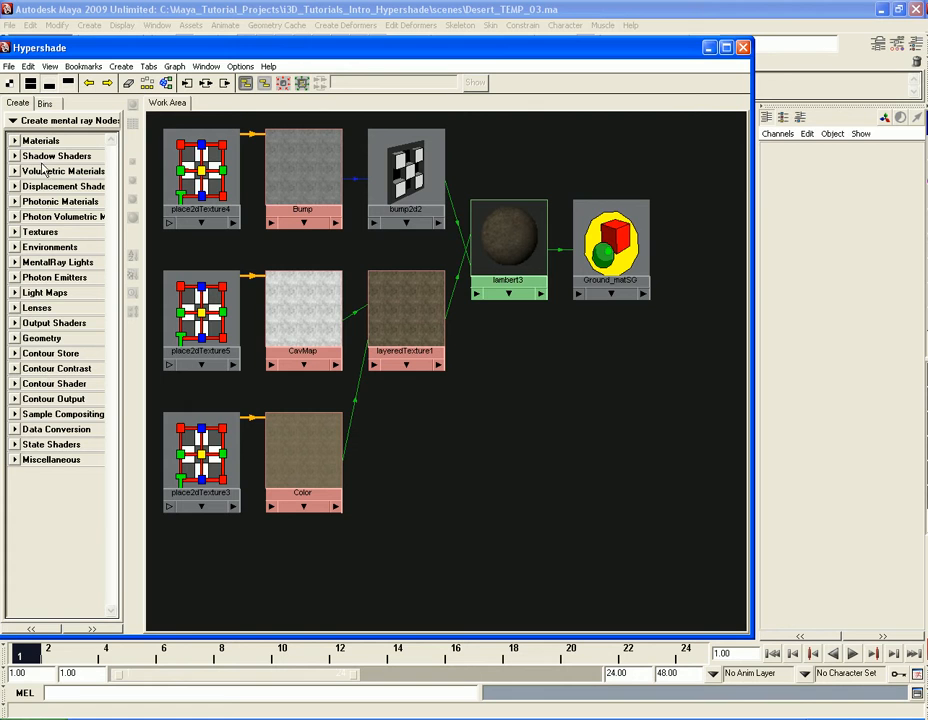
pyautogui.click(40, 231)
pyautogui.scroll(-3, 62, 255)
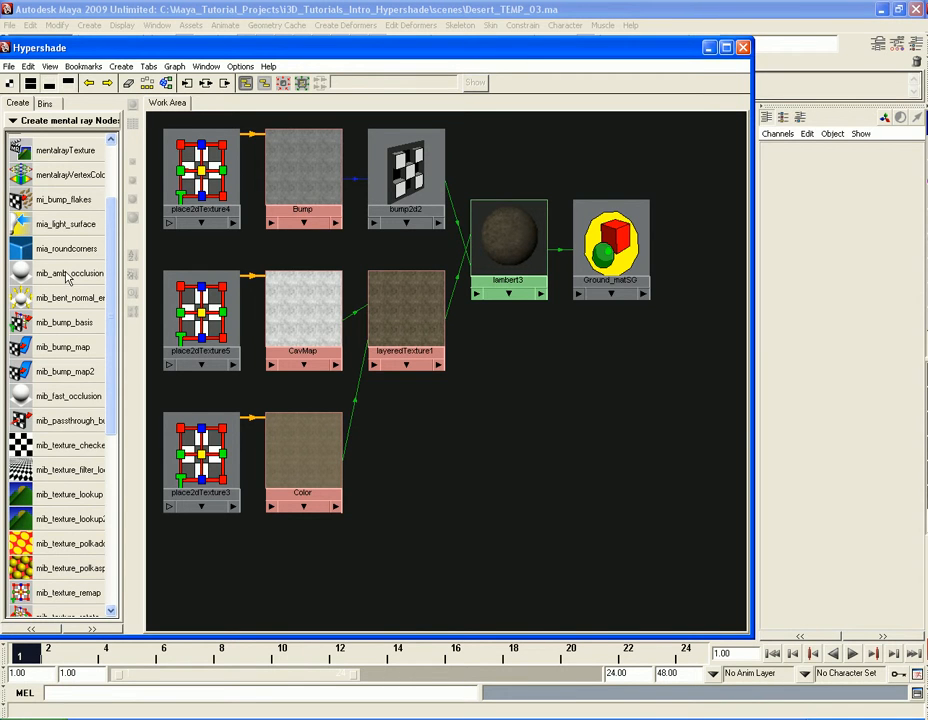
pyautogui.click(60, 276)
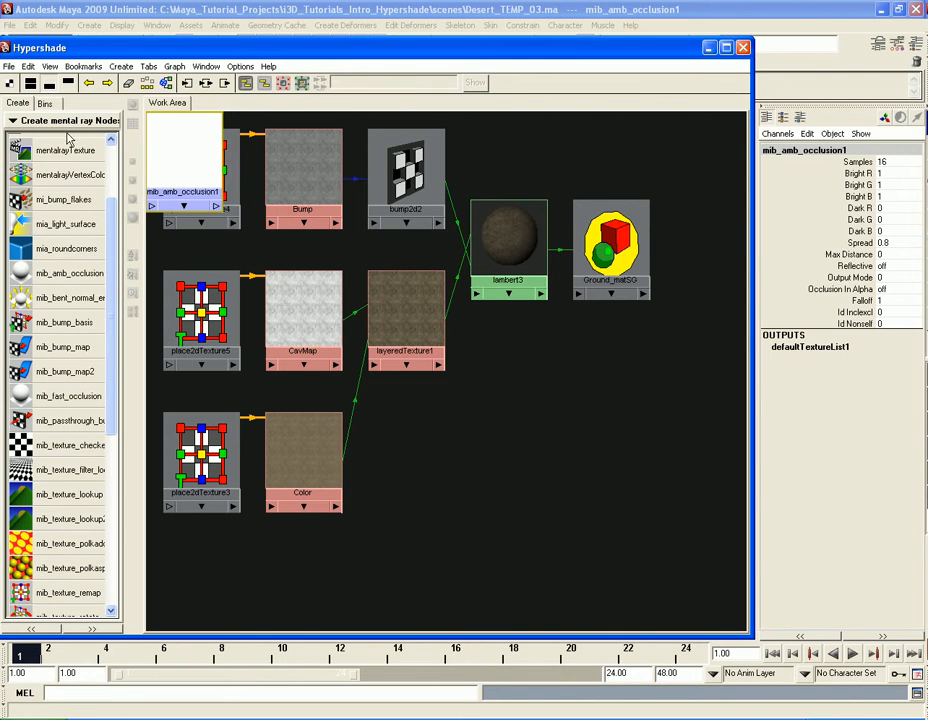
# Step: Hide the node creation list, rearrange the graph and place the ambient occlusion node below lambert3
pyautogui.click(10, 83)
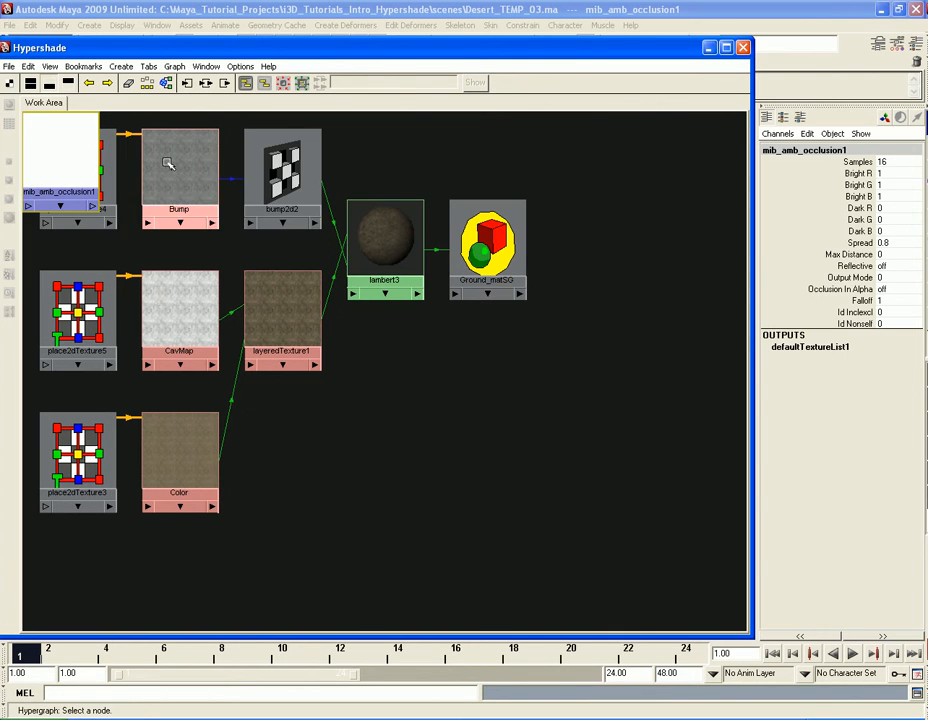
pyautogui.click(147, 84)
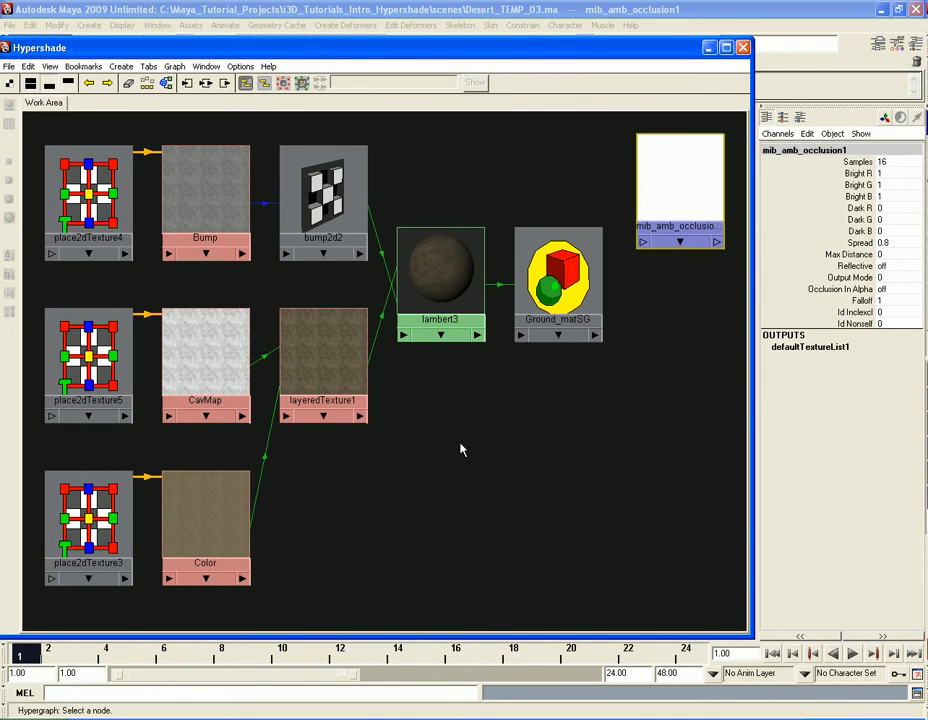
pyautogui.moveTo(683, 218); pyautogui.dragTo(455, 472)
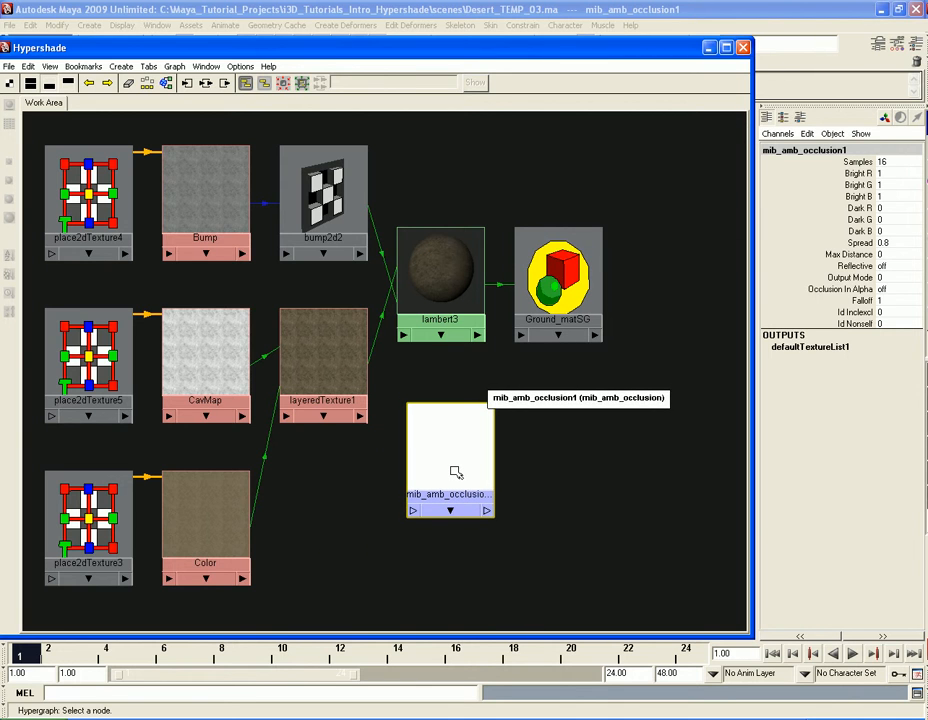
# Step: Examine the ambient occlusion node's parameters, including Max Distance, without changing them
pyautogui.doubleClick(461, 456)
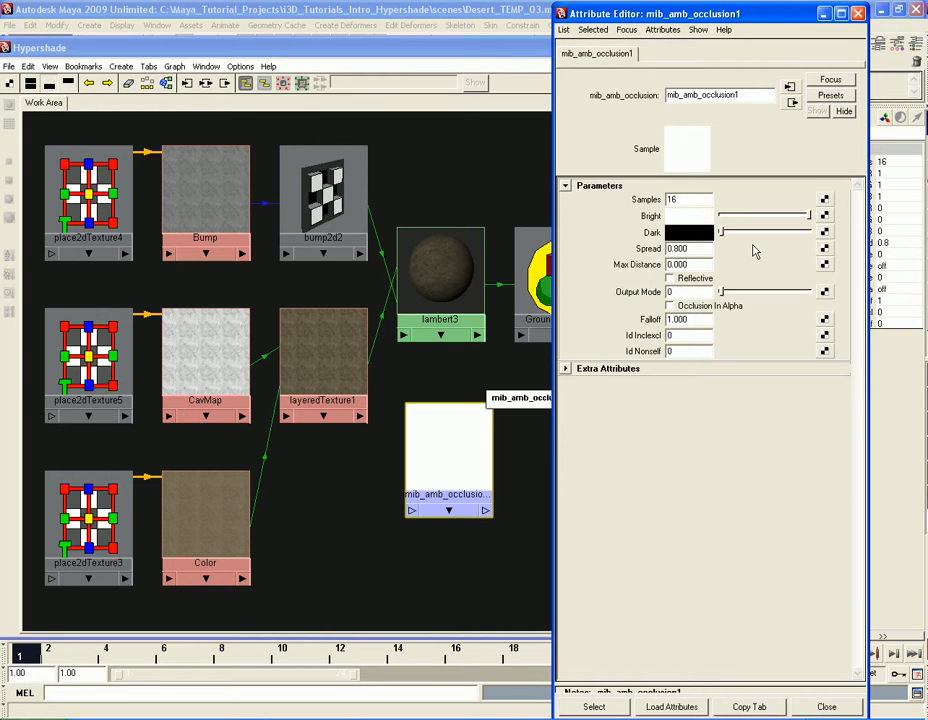
pyautogui.doubleClick(702, 265)
pyautogui.click(858, 13)
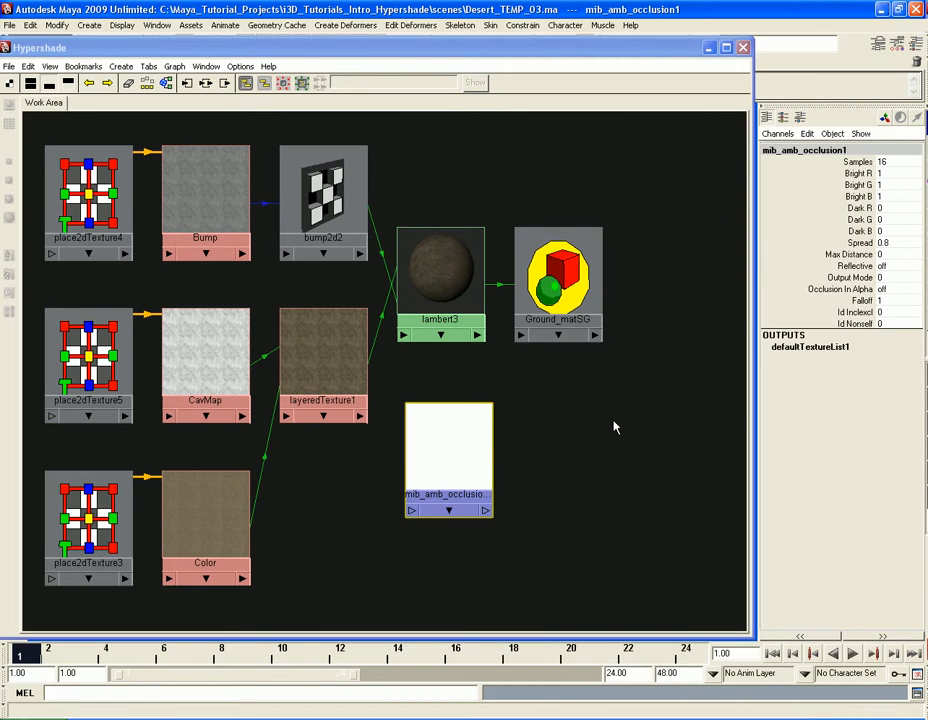
pyautogui.moveTo(450, 464)
pyautogui.mouseDown()
pyautogui.moveTo(466, 476)
pyautogui.moveTo(433, 443)
pyautogui.moveTo(450, 439)
pyautogui.moveTo(450, 477)
pyautogui.mouseUp()
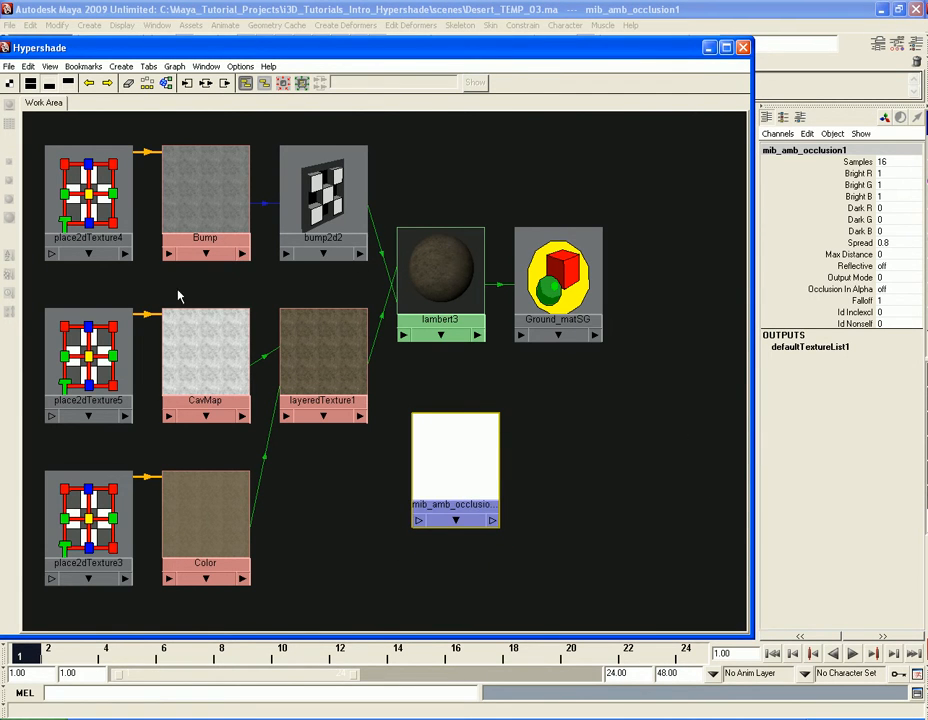
pyautogui.moveTo(449, 466); pyautogui.dragTo(451, 443)
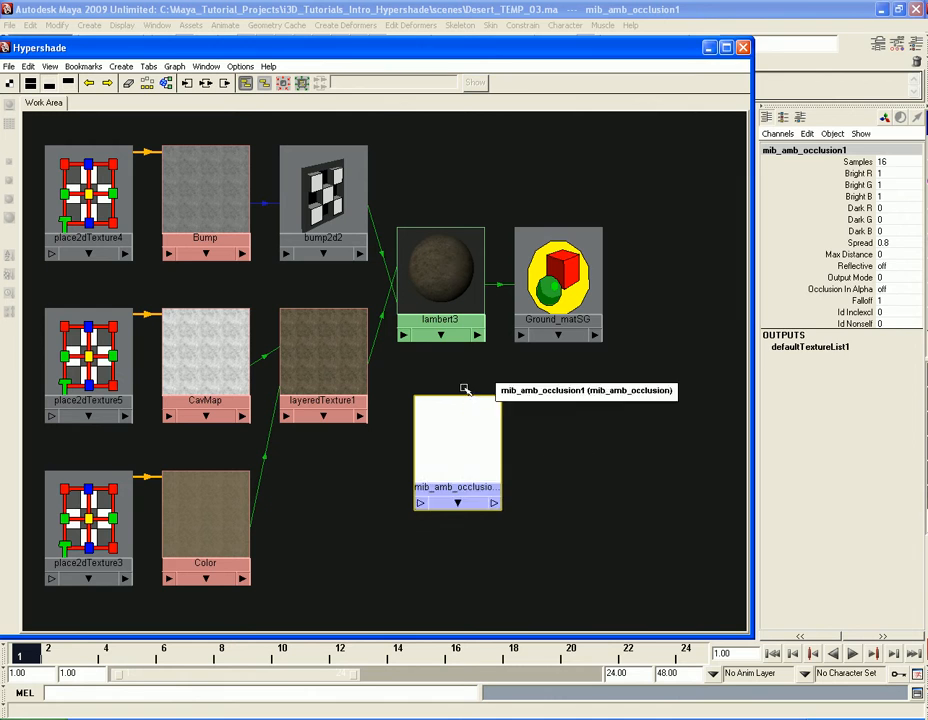
# Step: Examine the lambert3 material's common attributes and how the occlusion node could relate to them
pyautogui.doubleClick(435, 270)
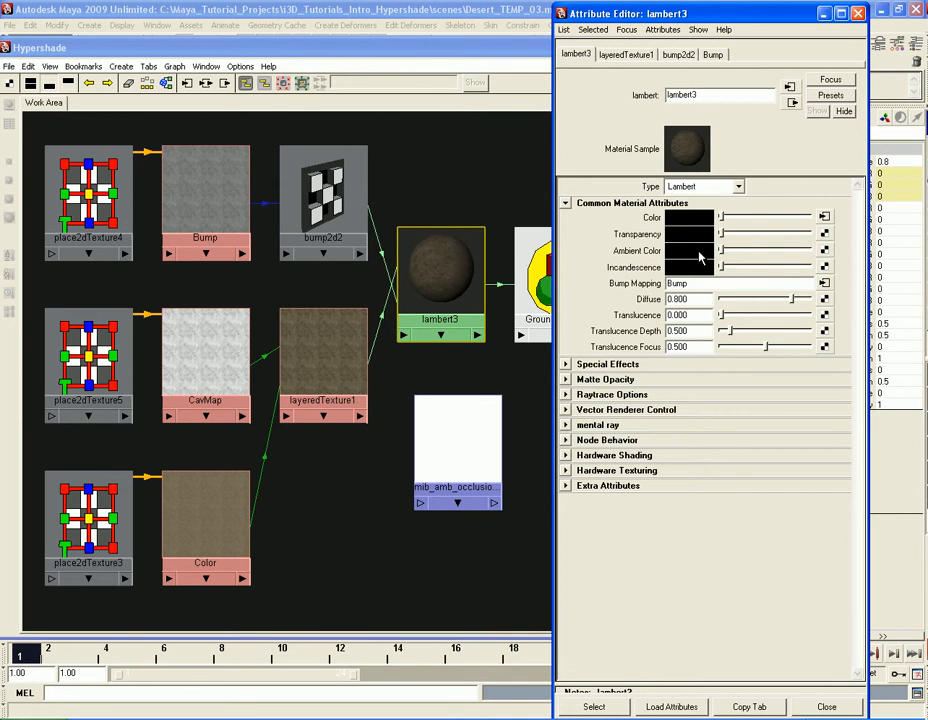
pyautogui.click(857, 14)
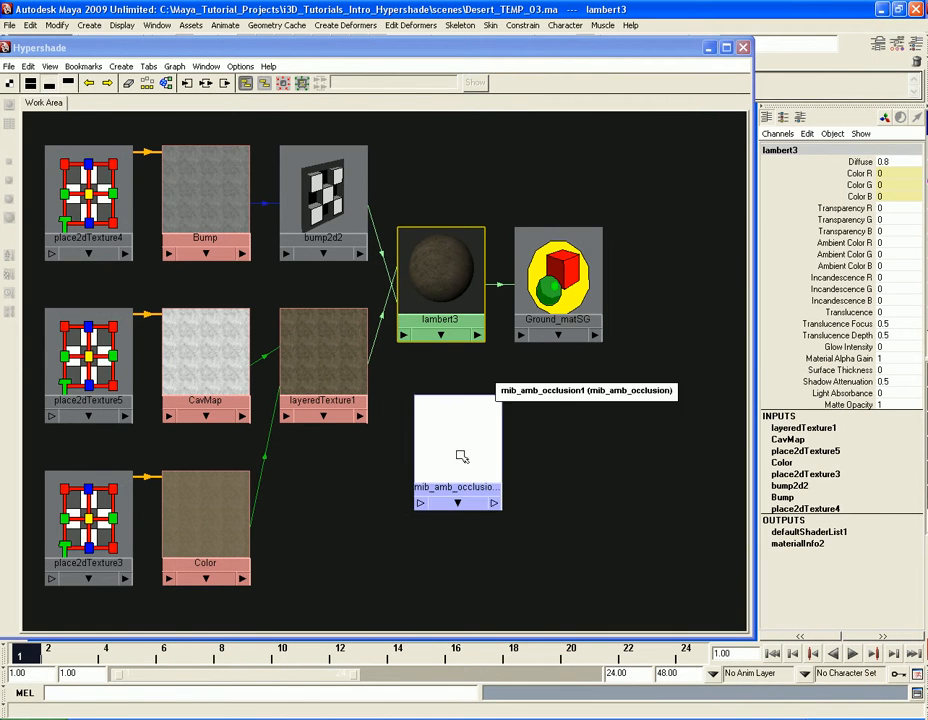
pyautogui.moveTo(464, 456); pyautogui.dragTo(443, 157)
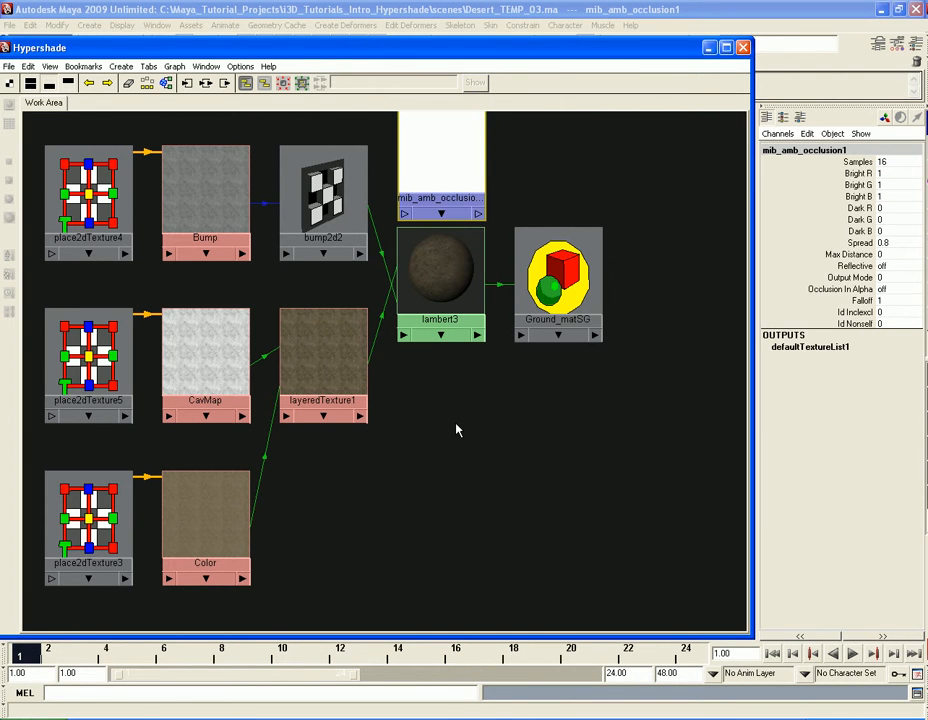
pyautogui.moveTo(472, 150); pyautogui.dragTo(493, 462)
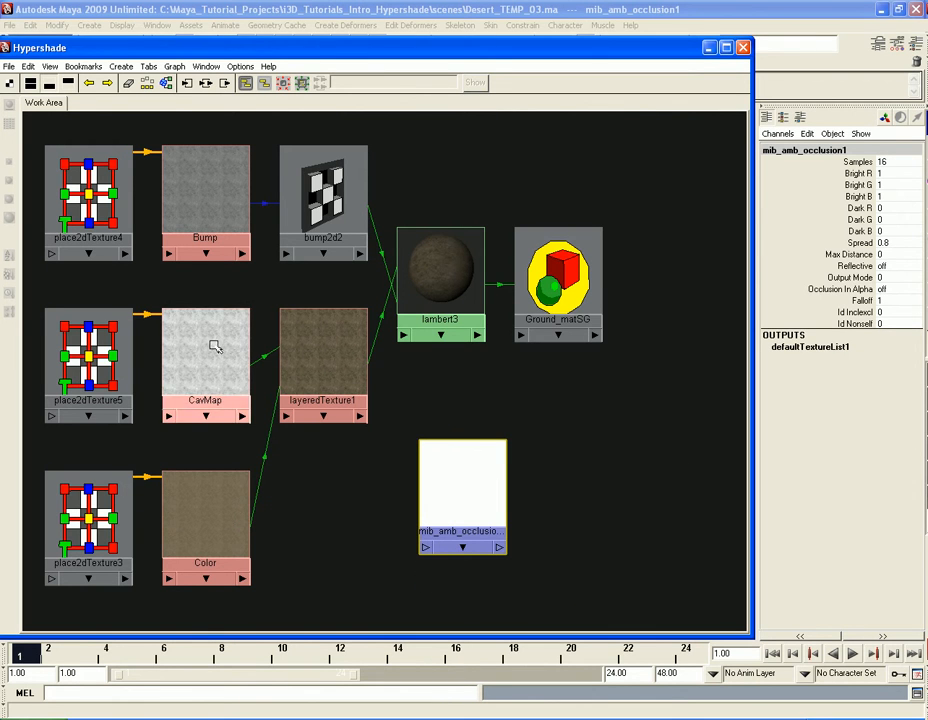
# Step: Examine the layers and blend mode of layeredTexture1
pyautogui.doubleClick(326, 362)
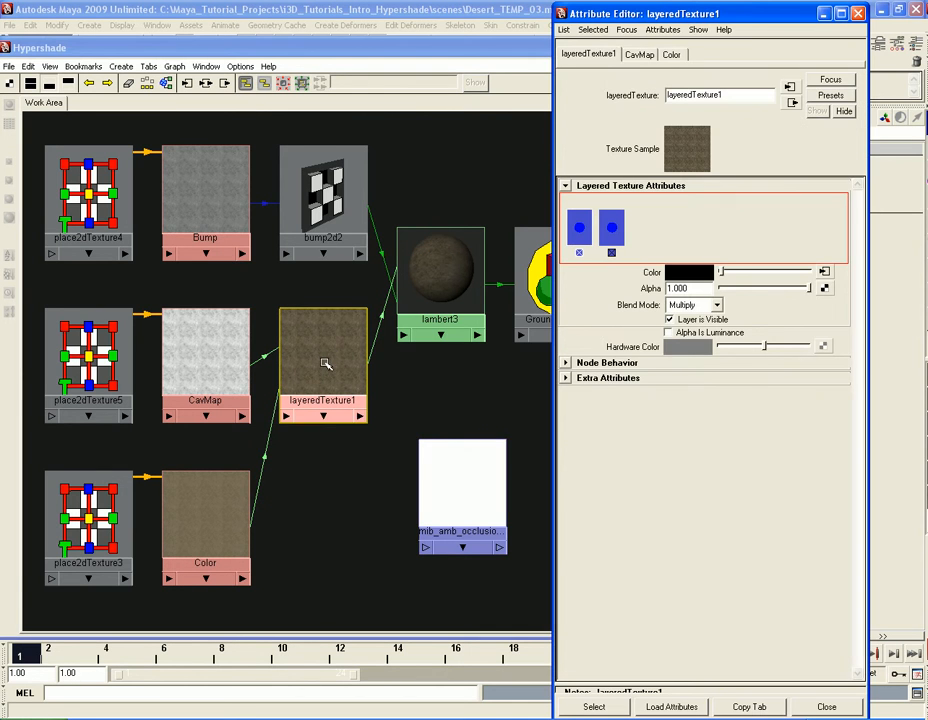
pyautogui.click(858, 14)
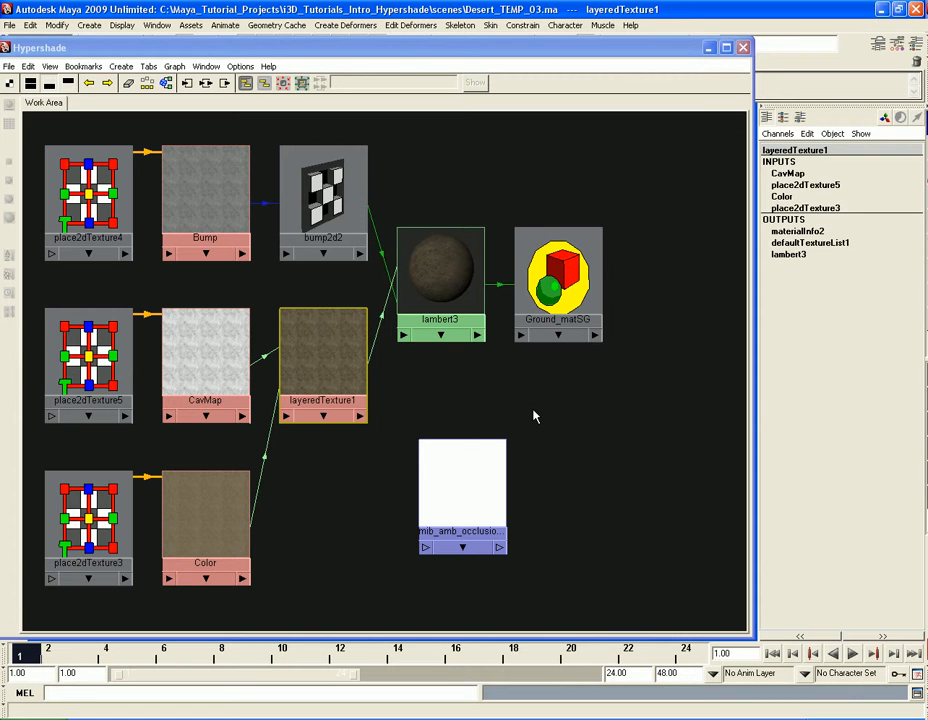
pyautogui.moveTo(468, 512); pyautogui.dragTo(447, 478)
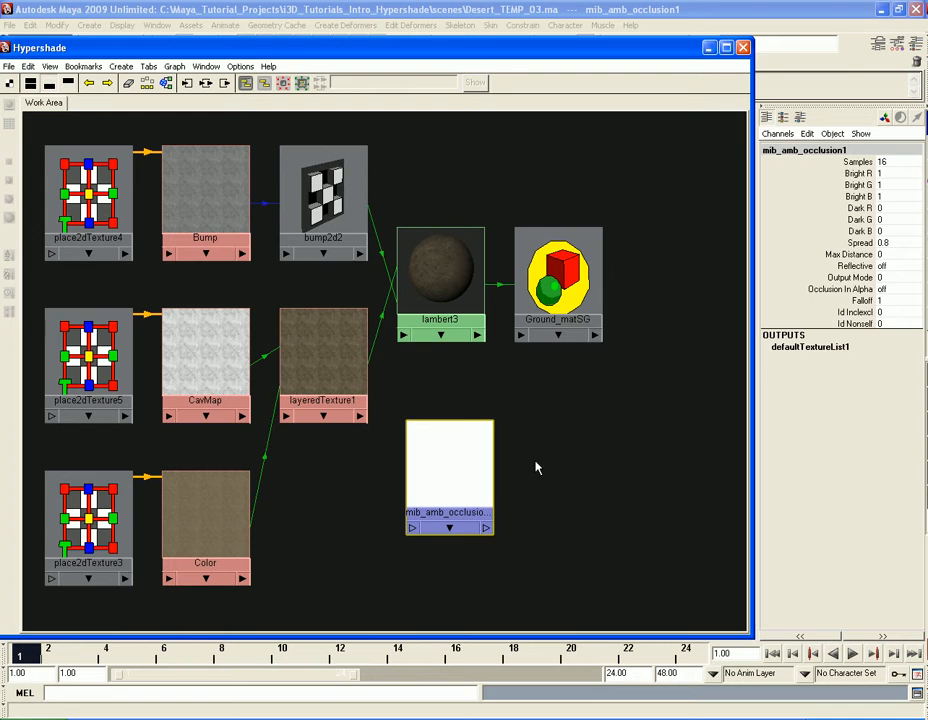
# Step: Switch the node creation list back to Maya nodes and create a Surface Shader
pyautogui.click(9, 82)
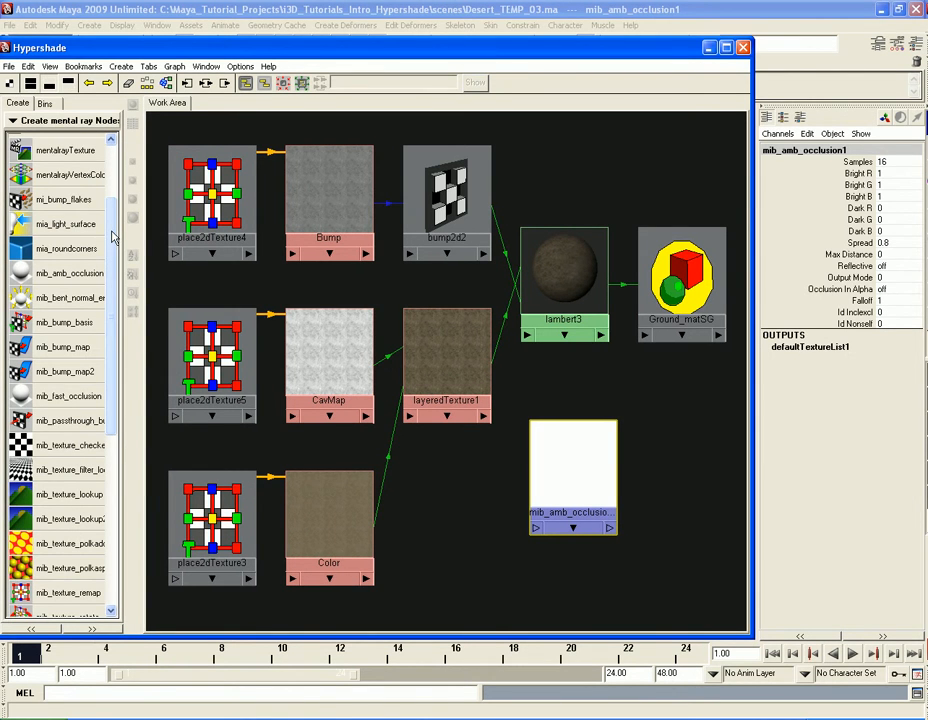
pyautogui.click(70, 120)
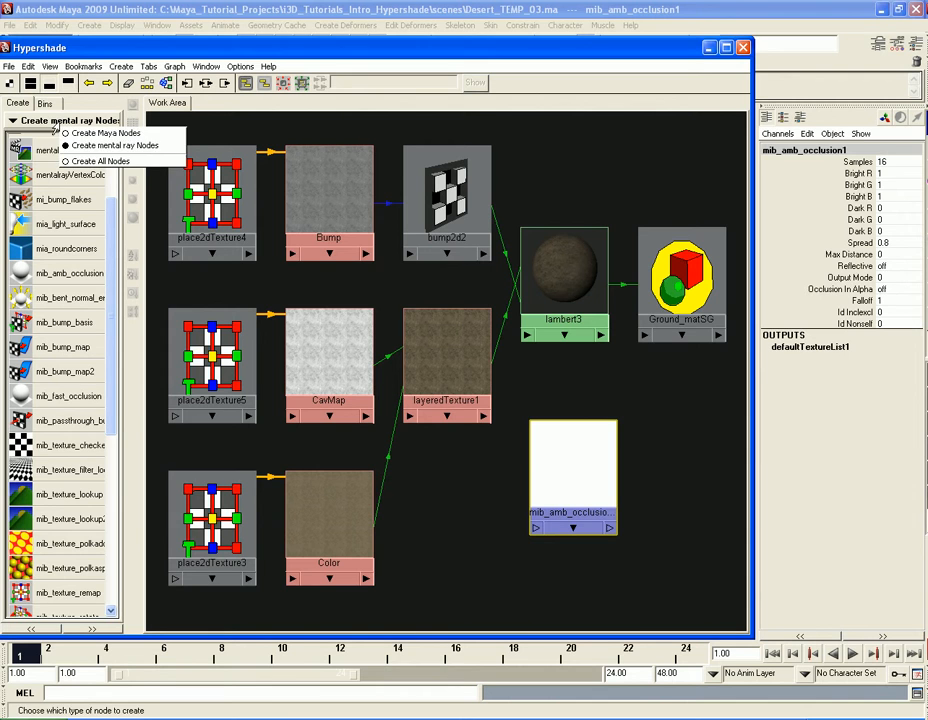
pyautogui.click(100, 133)
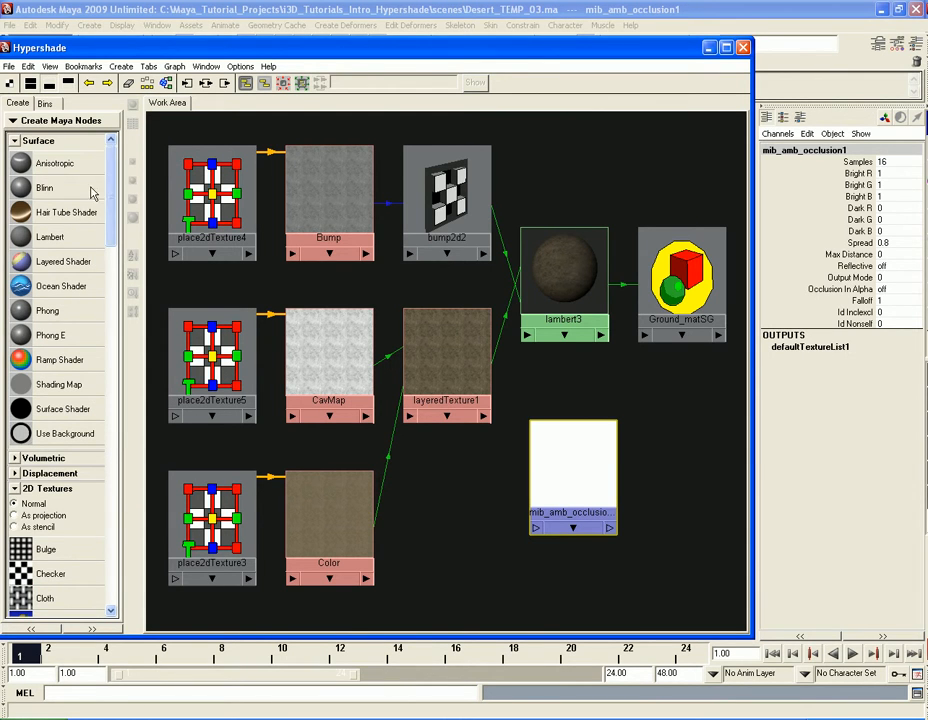
pyautogui.click(55, 410)
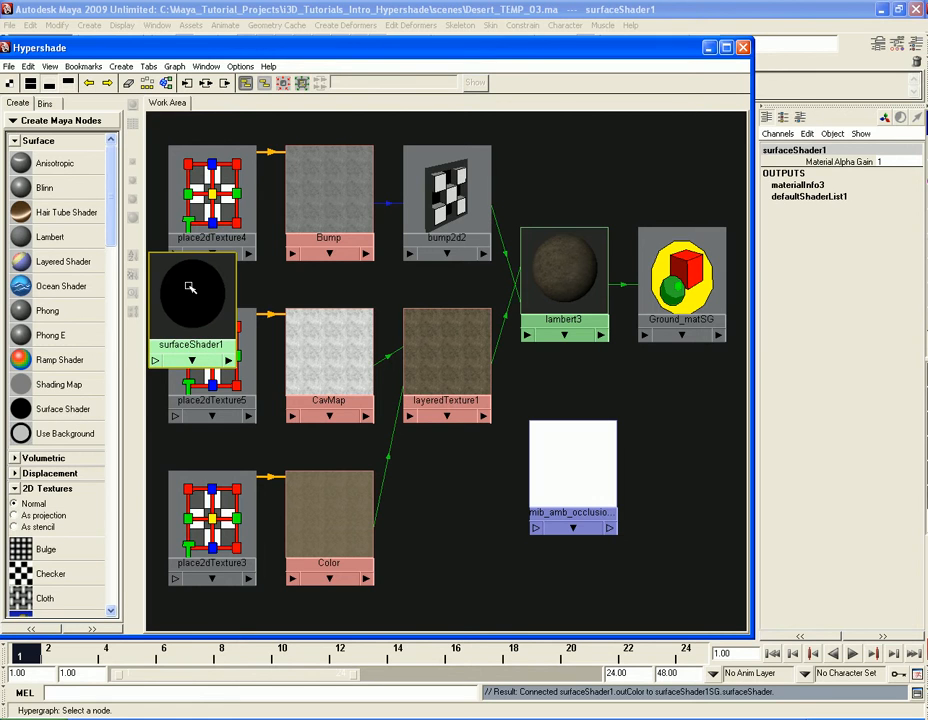
# Step: Create a Multiply Divide node from the General Utilities
pyautogui.moveTo(114, 182); pyautogui.dragTo(110, 453)
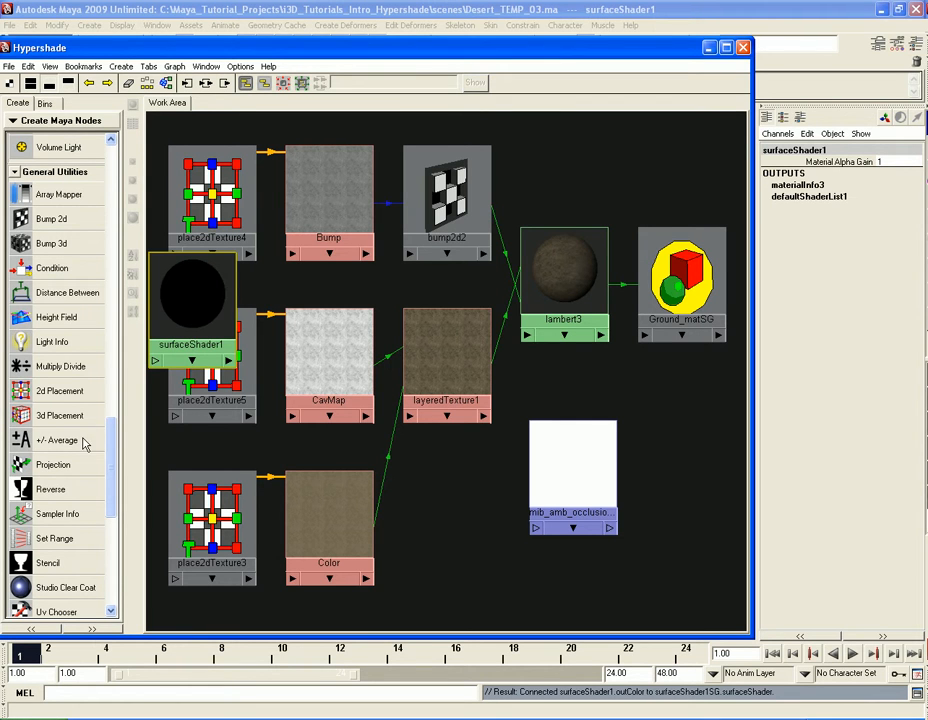
pyautogui.moveTo(110, 445)
pyautogui.mouseDown()
pyautogui.moveTo(110, 456)
pyautogui.moveTo(109, 440)
pyautogui.mouseUp()
pyautogui.moveTo(112, 473); pyautogui.dragTo(114, 462)
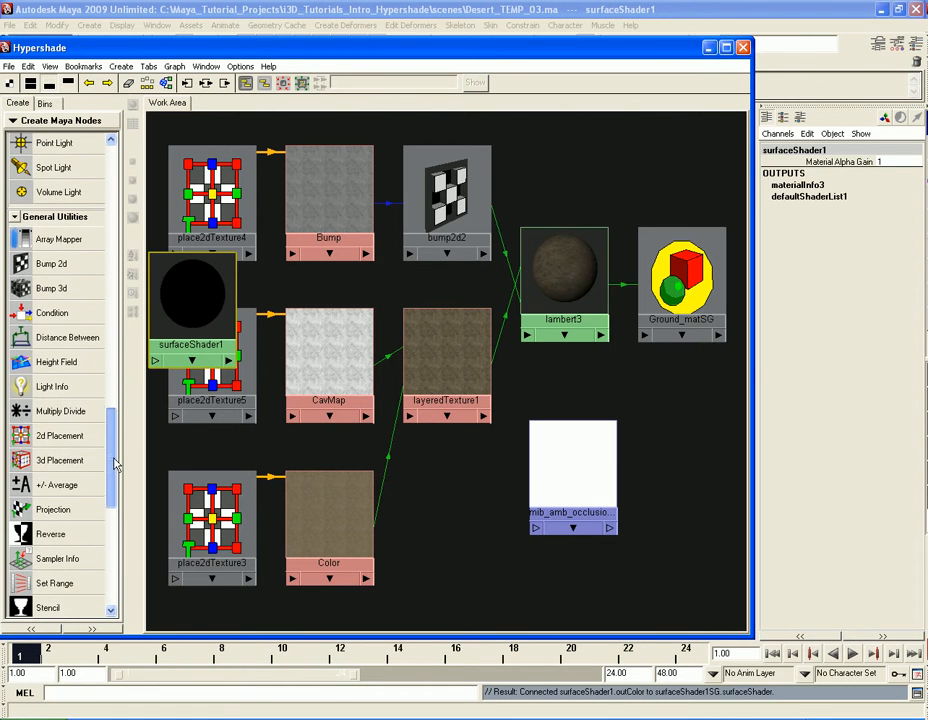
pyautogui.click(62, 413)
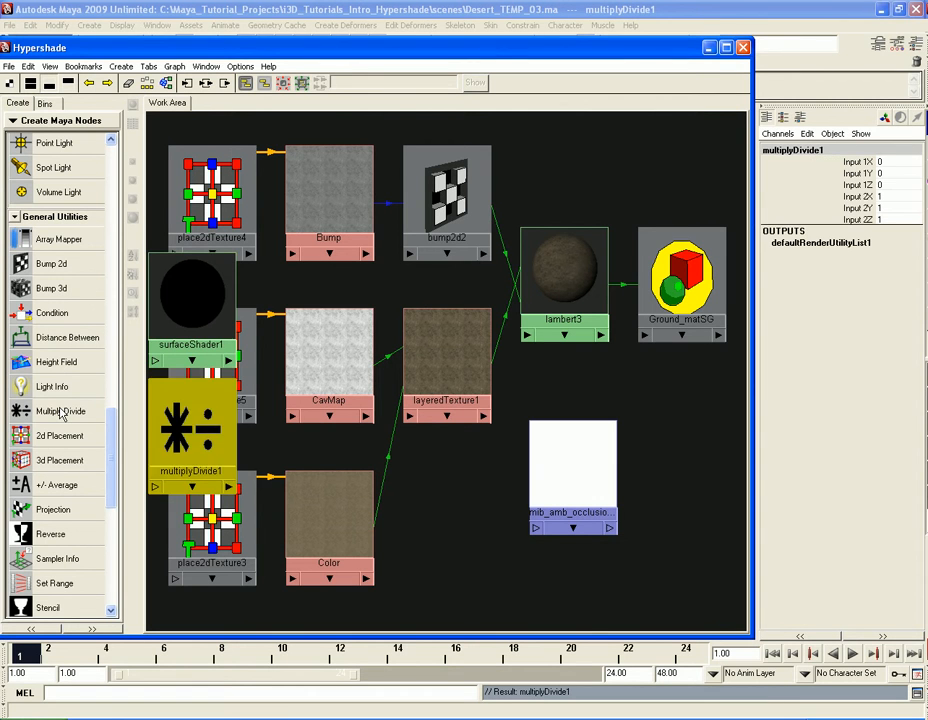
# Step: Hide the node creation list, rearrange the graph and place the occlusion, Multiply Divide and Surface Shader nodes together below layeredTexture1
pyautogui.click(10, 85)
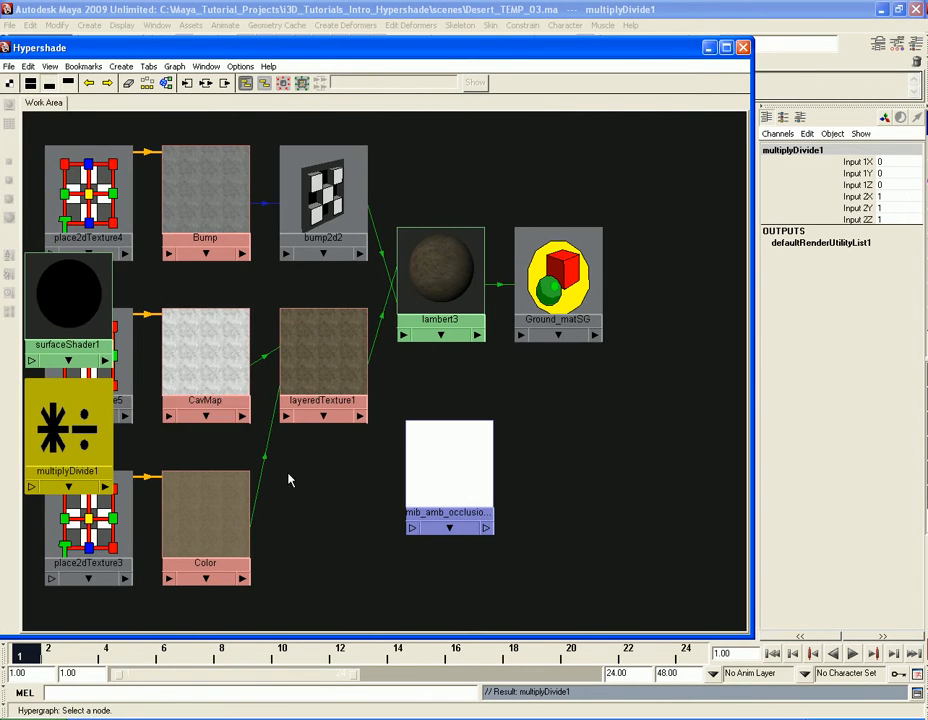
pyautogui.click(147, 85)
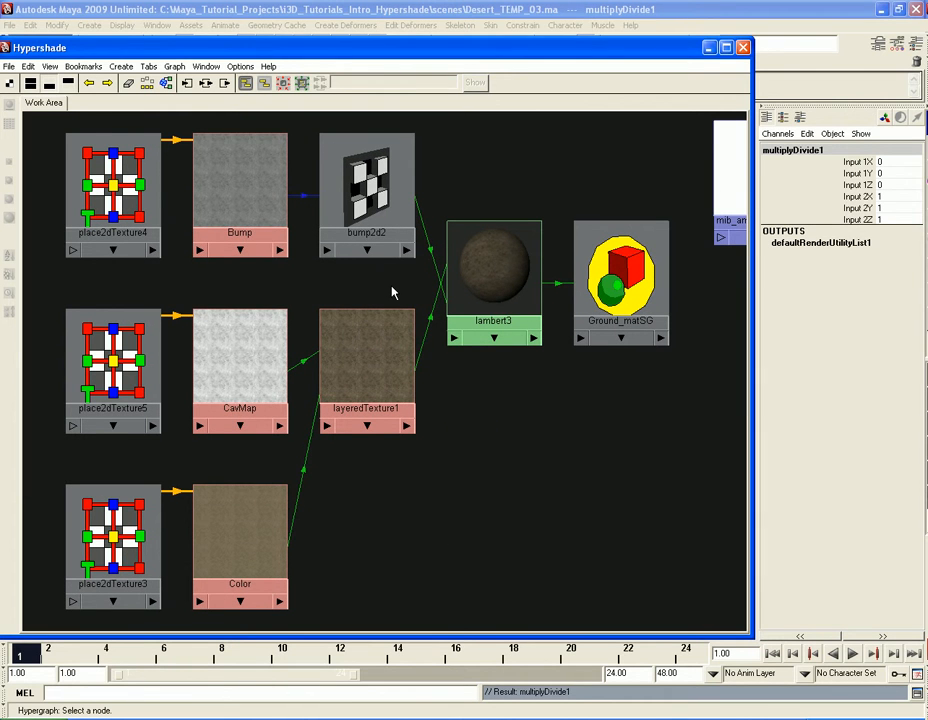
pyautogui.press('a')
pyautogui.moveTo(518, 253); pyautogui.dragTo(395, 436)
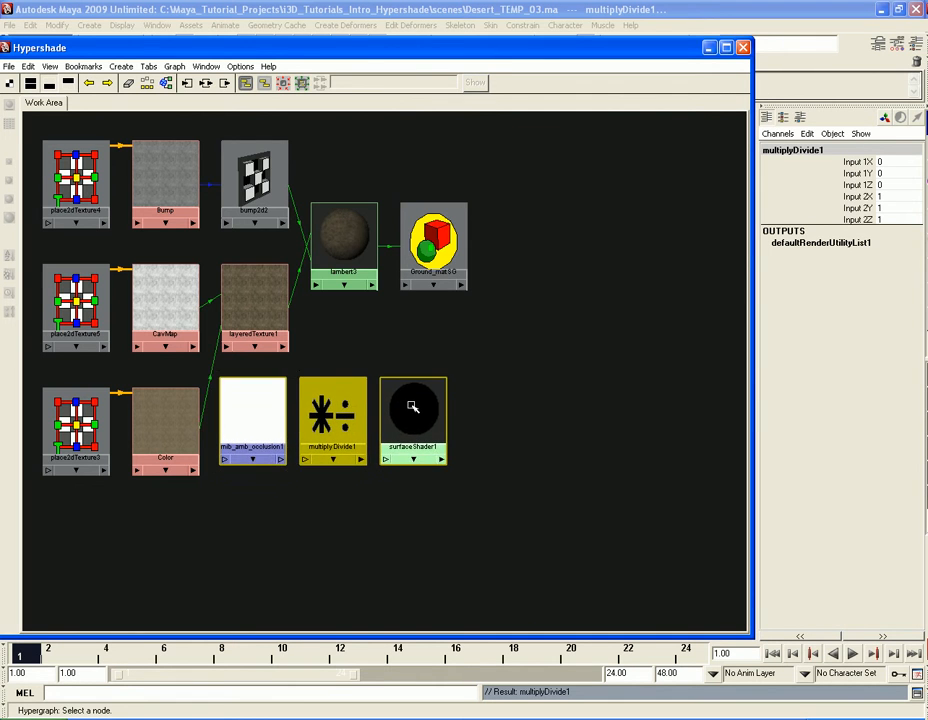
pyautogui.press('a')
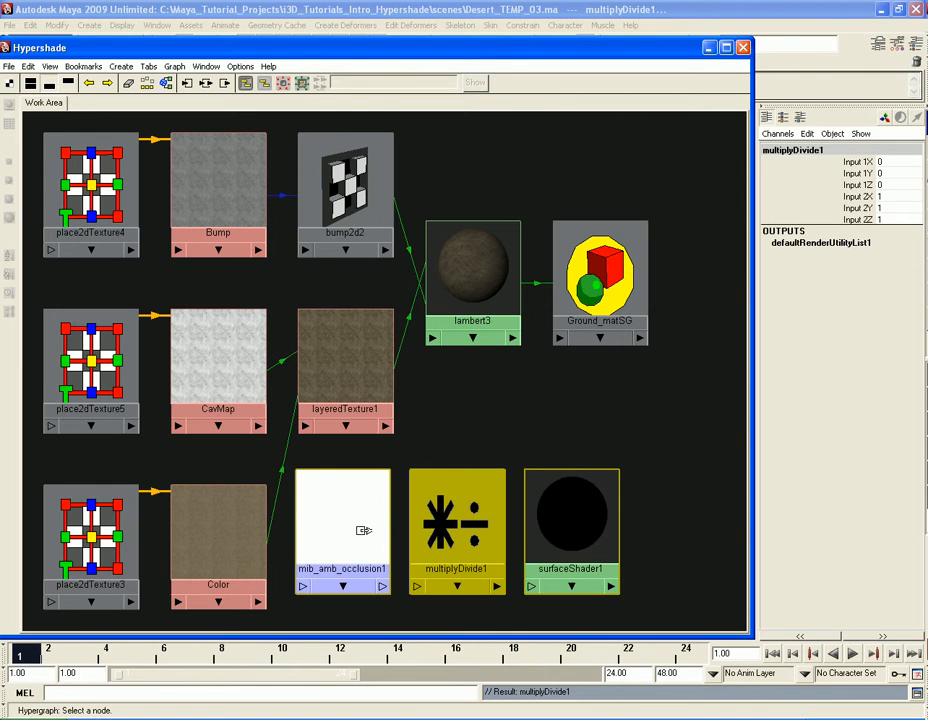
# Step: Examine the operation choices and the two inputs of the multiplyDivide1 node, keeping its operation on Multiply
pyautogui.click(505, 421)
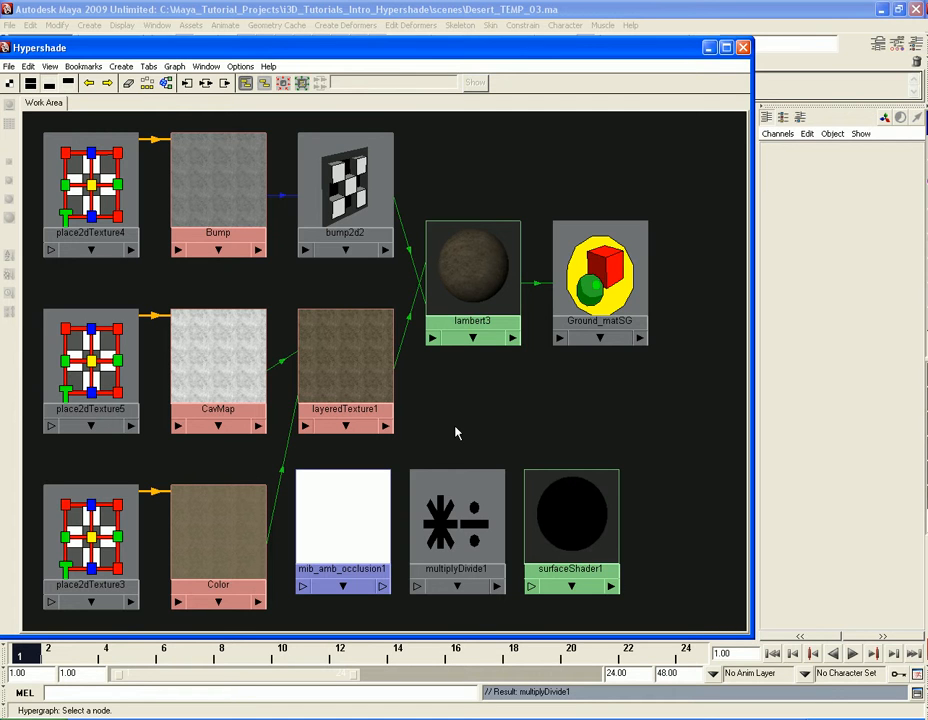
pyautogui.click(455, 518)
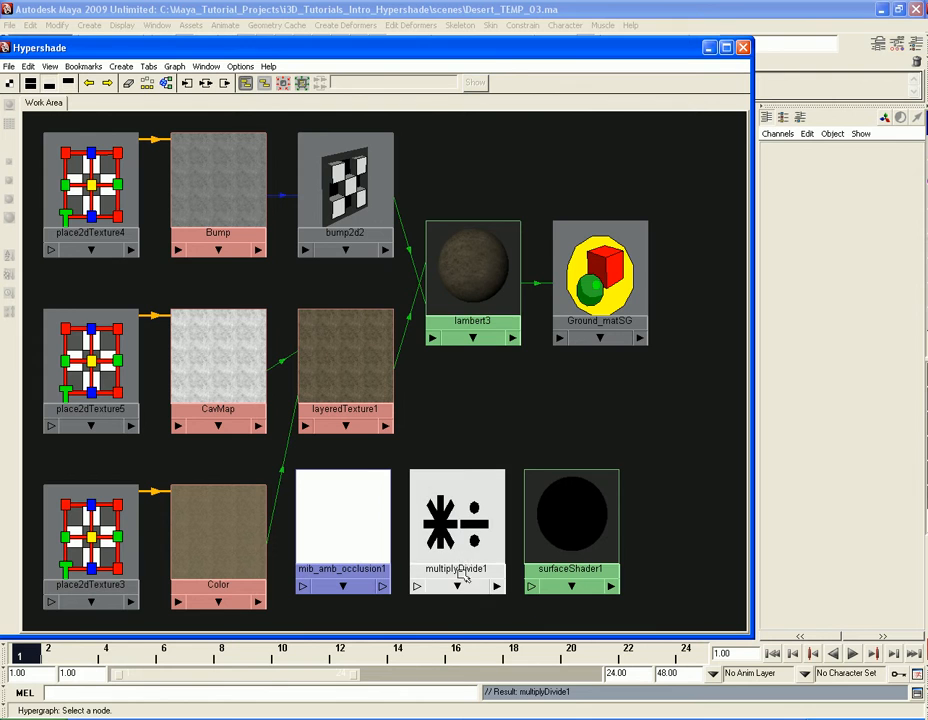
pyautogui.doubleClick(462, 517)
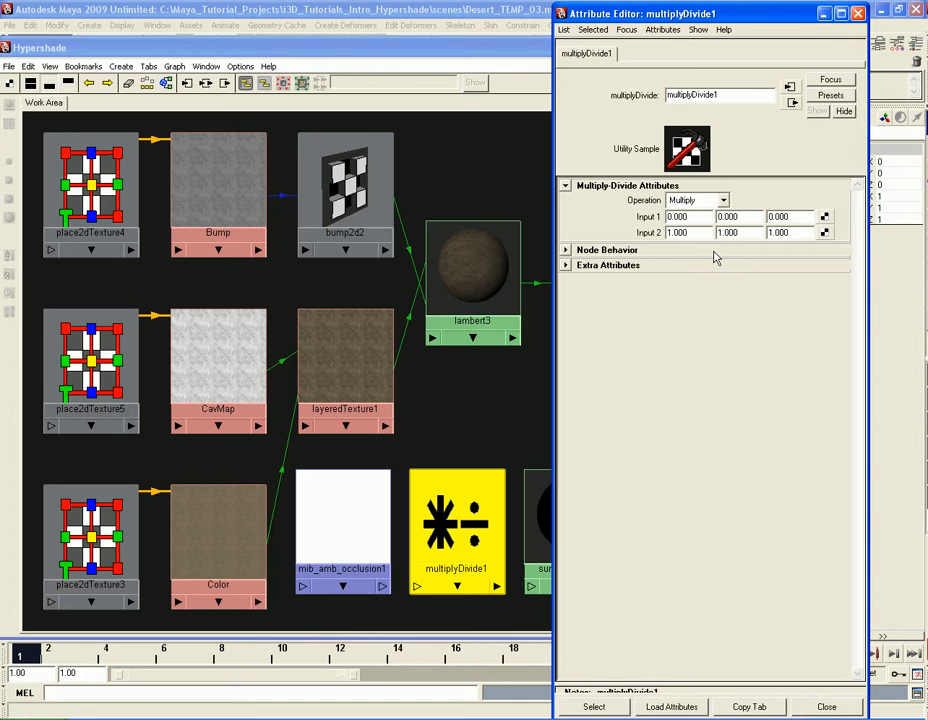
pyautogui.click(723, 201)
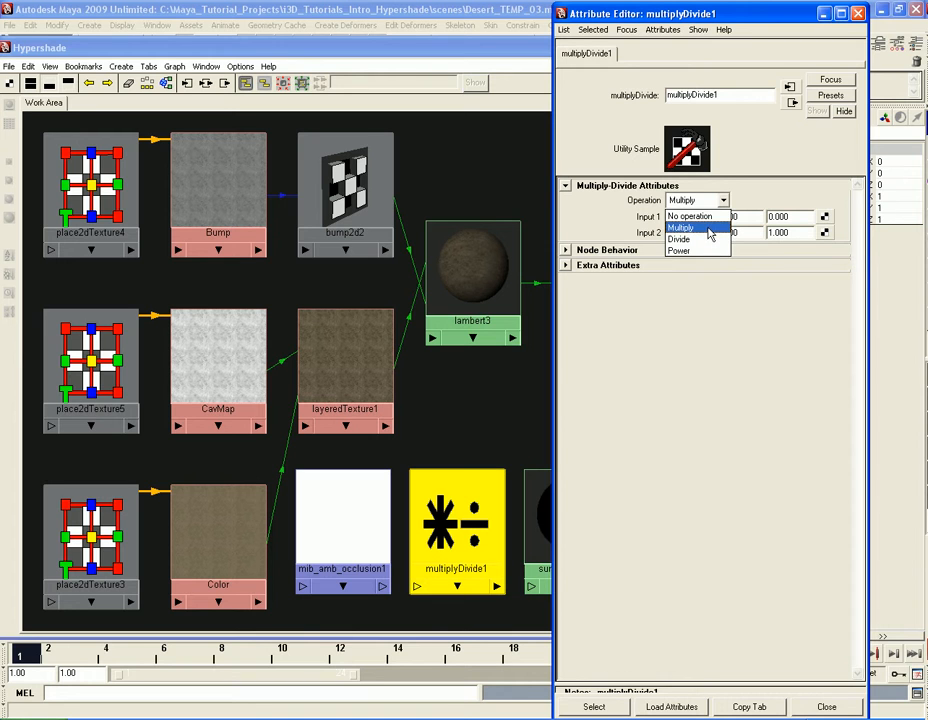
pyautogui.click(708, 230)
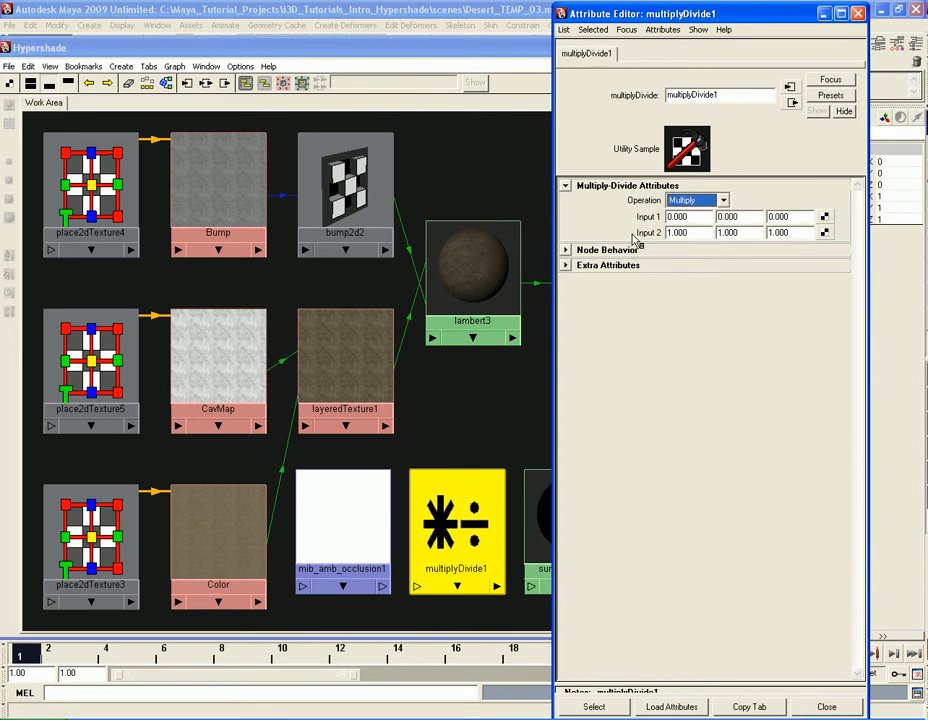
pyautogui.click(685, 201)
pyautogui.click(679, 203)
pyautogui.click(858, 15)
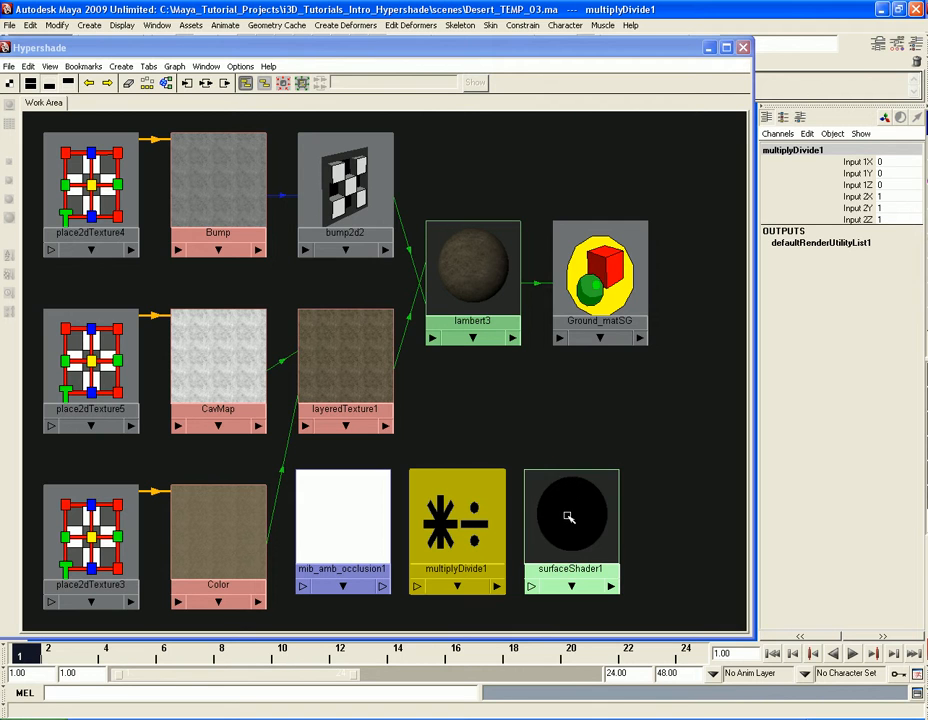
# Step: Rearrange the nodes with mib_amb_occlusion1 beside surfaceShader1 below the shading group and multiplyDivide1 beneath layeredTexture1
pyautogui.moveTo(555, 507); pyautogui.dragTo(625, 563)
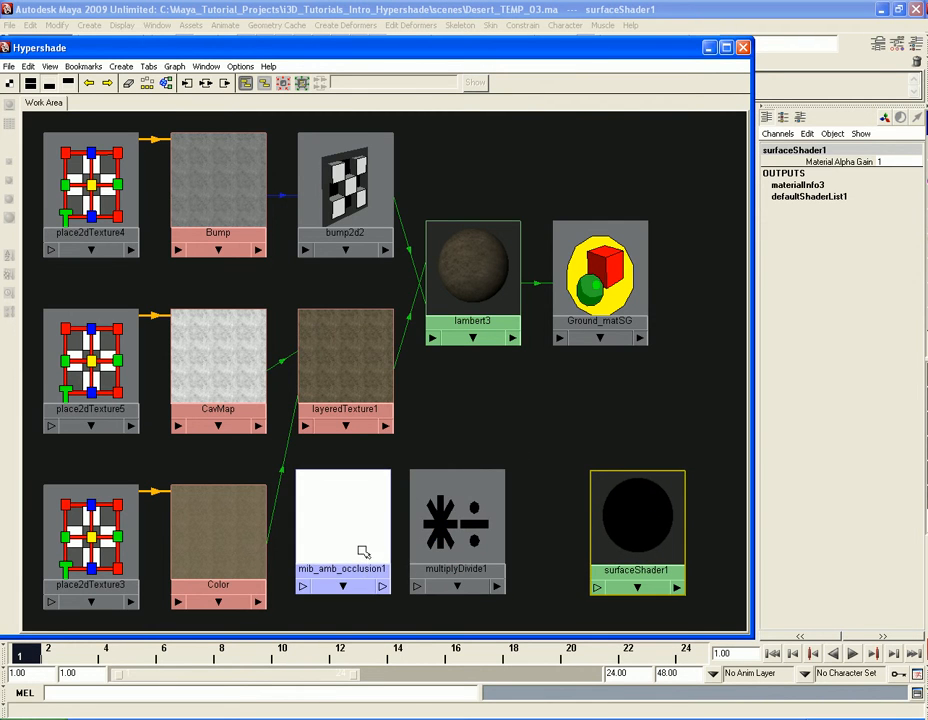
pyautogui.moveTo(356, 547); pyautogui.dragTo(571, 439)
pyautogui.moveTo(455, 537); pyautogui.dragTo(388, 548)
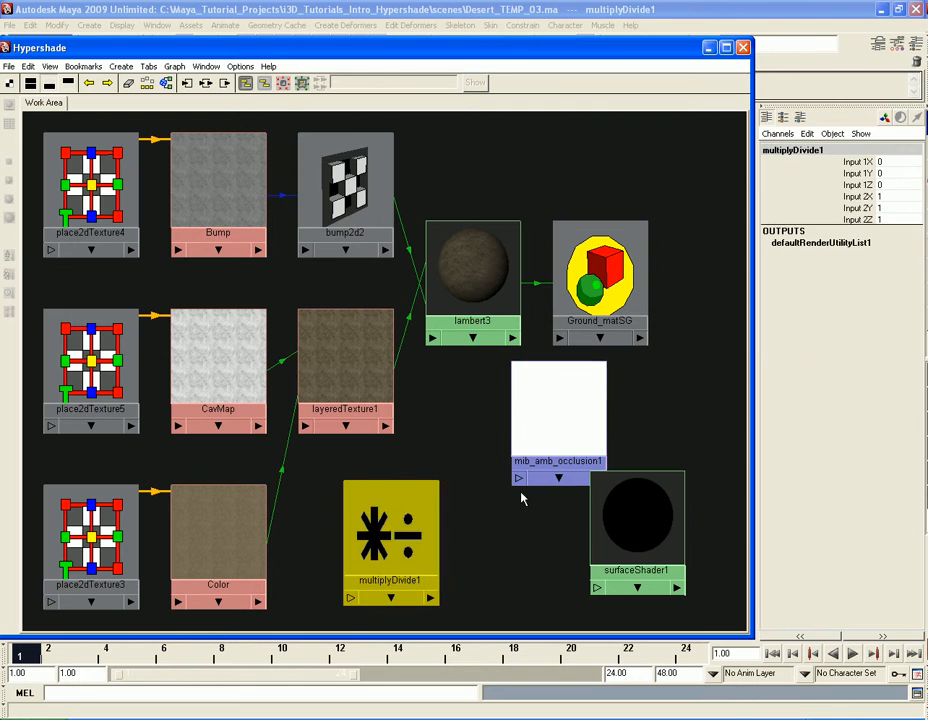
pyautogui.moveTo(560, 420); pyautogui.dragTo(486, 456)
pyautogui.moveTo(642, 518); pyautogui.dragTo(640, 462)
pyautogui.moveTo(498, 470); pyautogui.dragTo(522, 458)
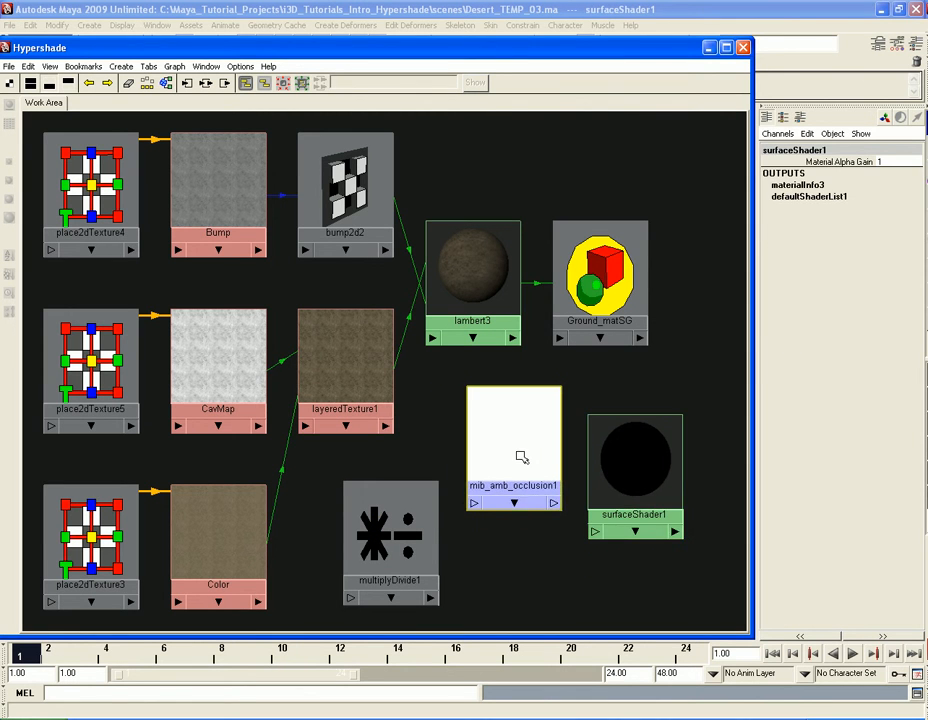
pyautogui.moveTo(621, 464)
pyautogui.mouseDown()
pyautogui.moveTo(651, 471)
pyautogui.moveTo(625, 456)
pyautogui.mouseUp()
pyautogui.click(525, 453)
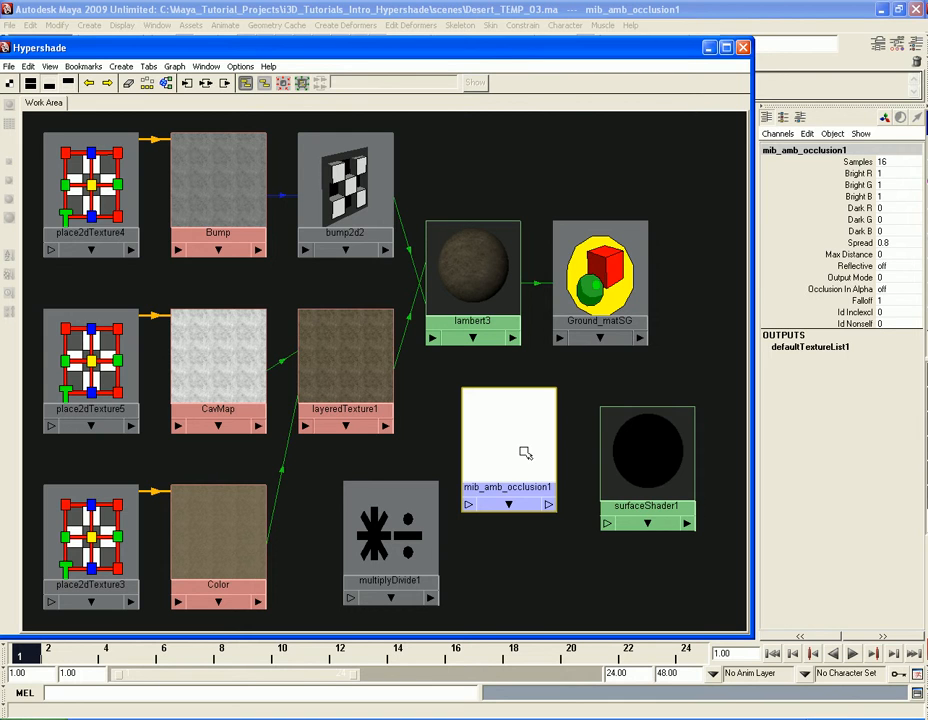
pyautogui.moveTo(525, 446); pyautogui.dragTo(529, 443)
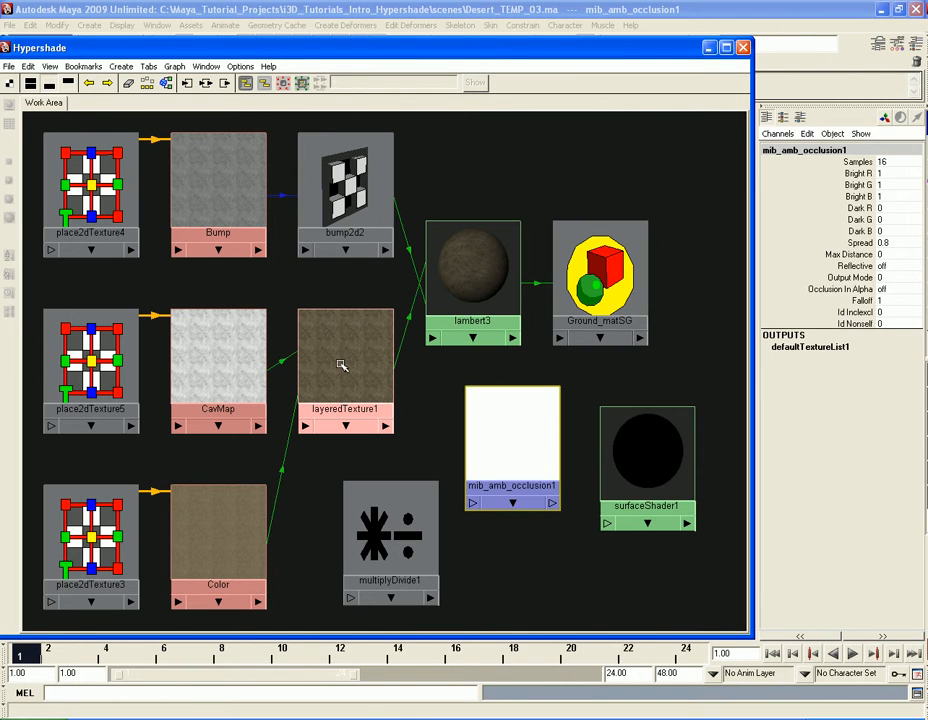
pyautogui.moveTo(648, 478)
pyautogui.mouseDown()
pyautogui.moveTo(667, 449)
pyautogui.moveTo(654, 465)
pyautogui.mouseUp()
# Step: Open the attributes of surfaceShader1 and try out different grey levels for its Out Color
pyautogui.doubleClick(654, 432)
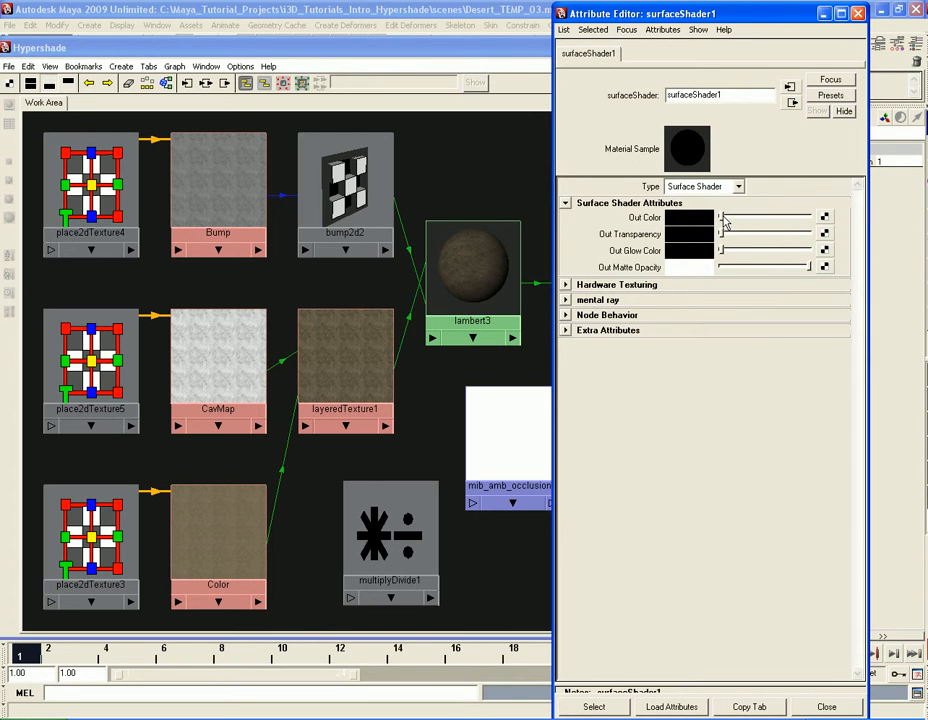
pyautogui.moveTo(726, 221); pyautogui.dragTo(785, 220)
pyautogui.moveTo(724, 236)
pyautogui.mouseDown()
pyautogui.moveTo(765, 237)
pyautogui.moveTo(721, 236)
pyautogui.moveTo(773, 254)
pyautogui.moveTo(722, 252)
pyautogui.mouseUp()
pyautogui.moveTo(809, 267)
pyautogui.mouseDown()
pyautogui.moveTo(750, 271)
pyautogui.moveTo(826, 272)
pyautogui.mouseUp()
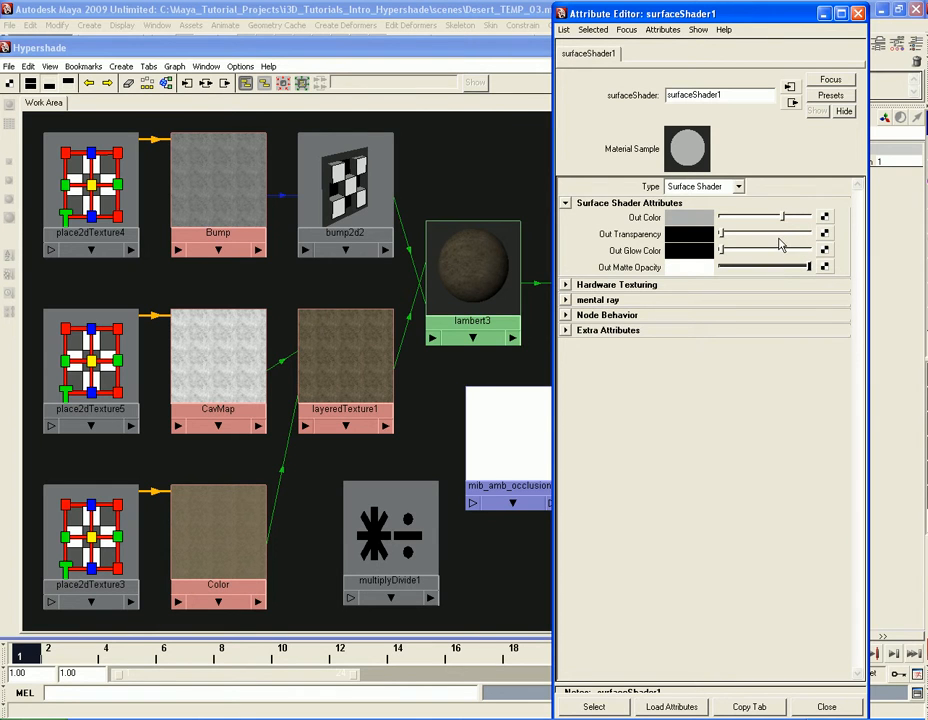
pyautogui.moveTo(783, 223)
pyautogui.mouseDown()
pyautogui.moveTo(763, 218)
pyautogui.moveTo(769, 223)
pyautogui.mouseUp()
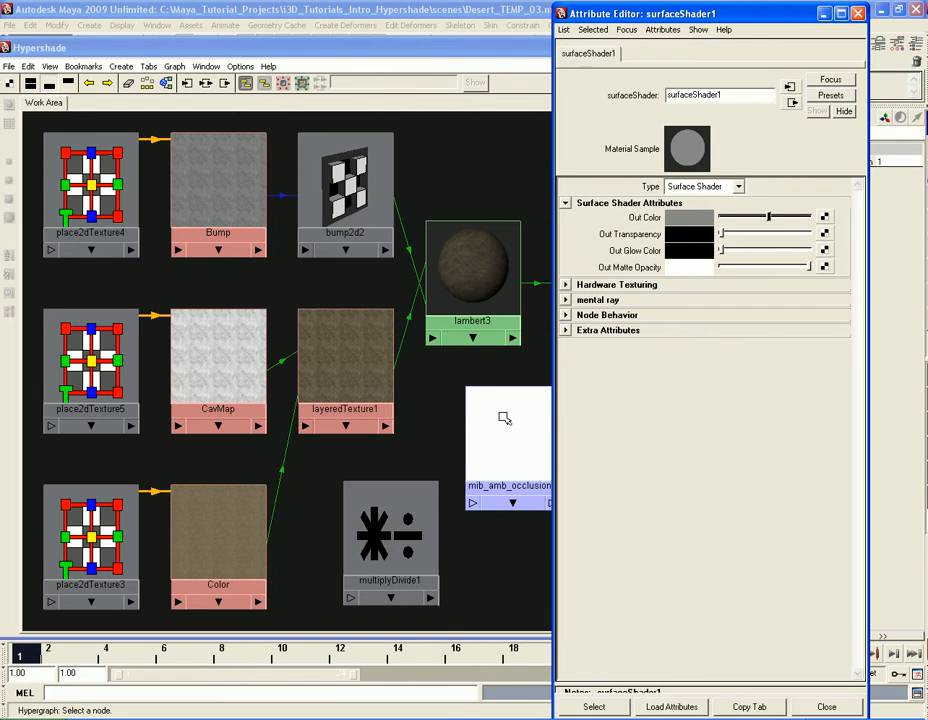
# Step: Connect mib_amb_occlusion1 to the Out Color of surfaceShader1 and narrow the Hypershade window beside the attributes
pyautogui.click(497, 452)
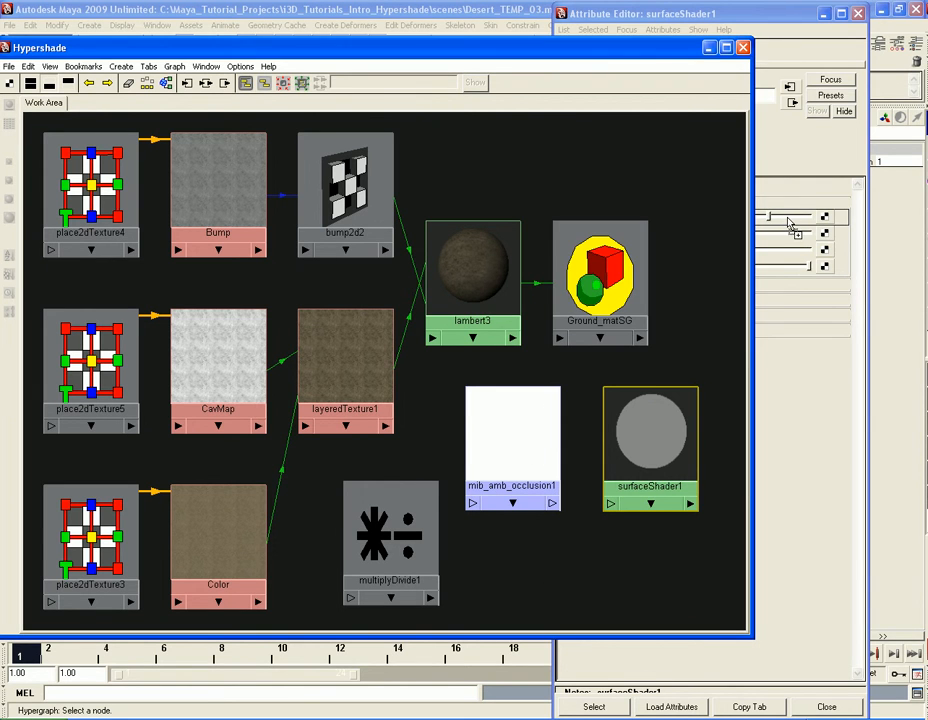
pyautogui.moveTo(790, 225); pyautogui.dragTo(790, 226, button='middle')
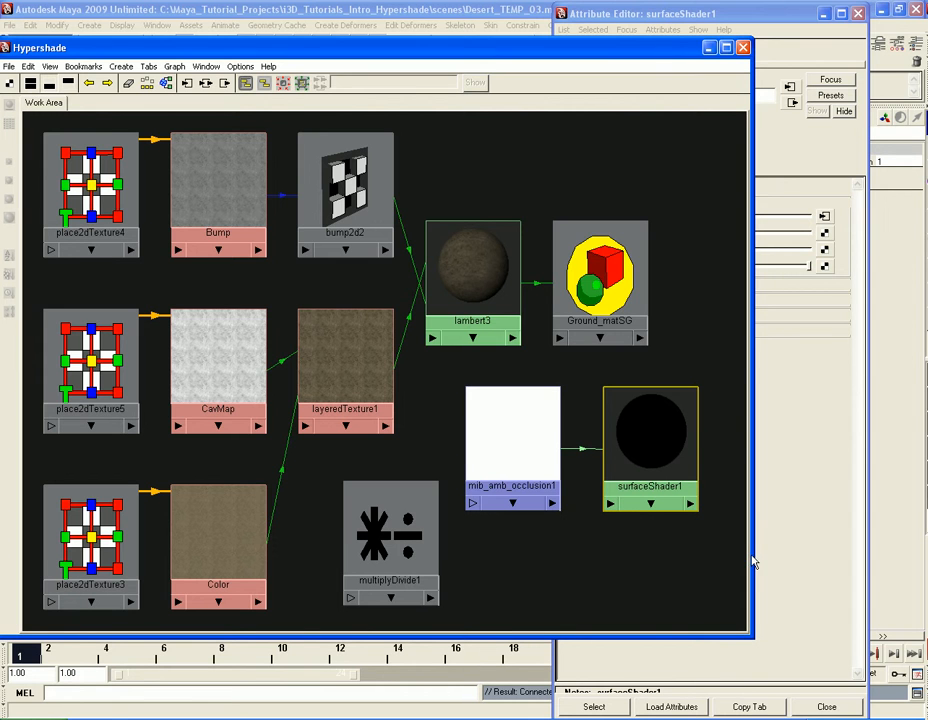
pyautogui.moveTo(750, 543); pyautogui.dragTo(549, 524)
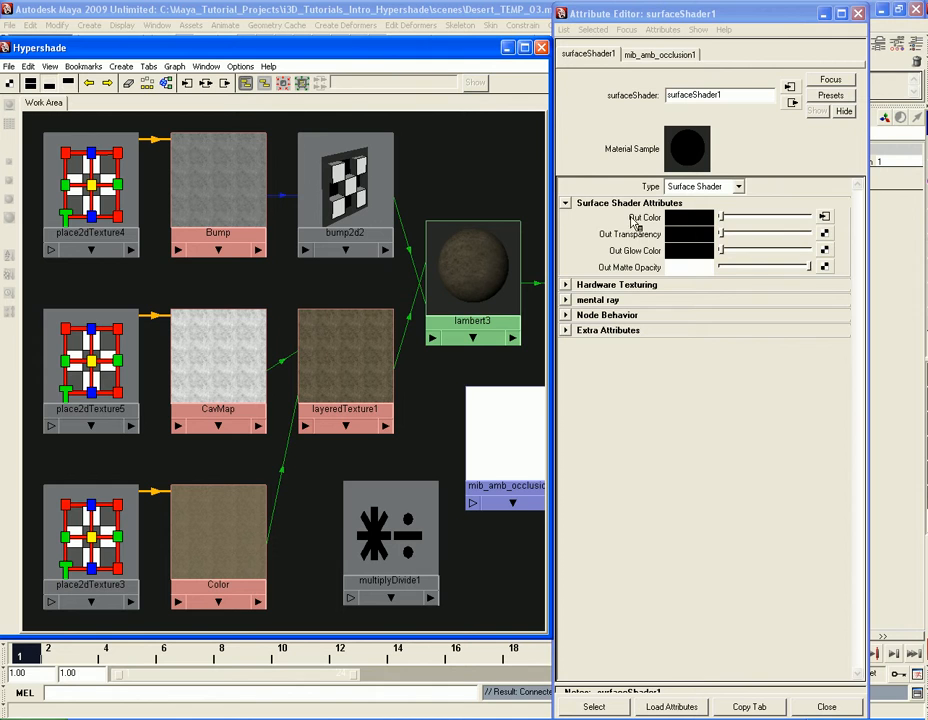
pyautogui.moveTo(497, 431); pyautogui.dragTo(638, 221, button='middle')
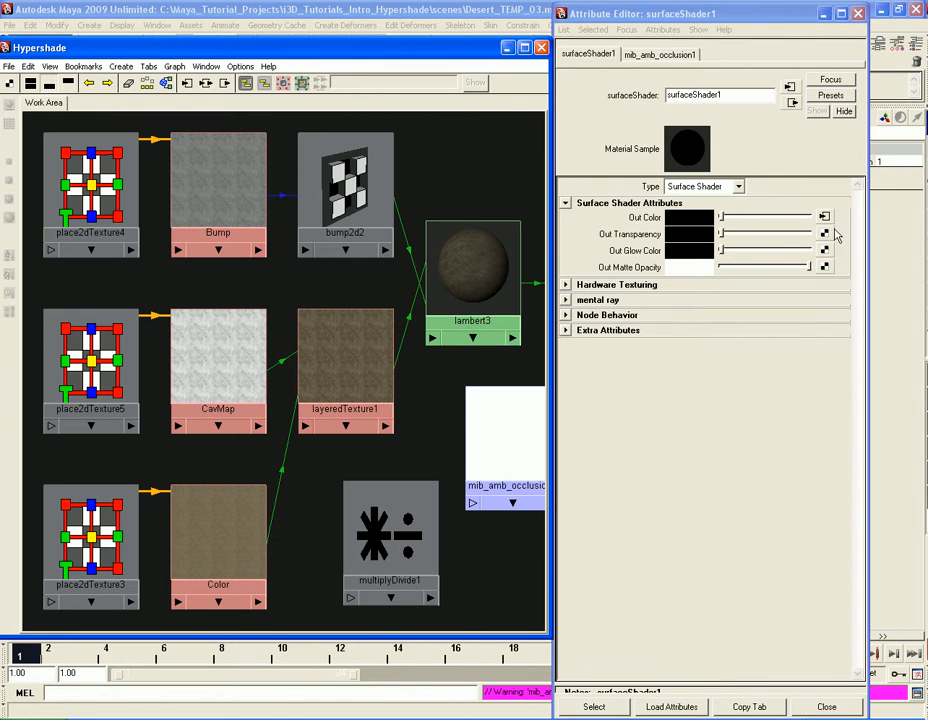
pyautogui.click(858, 13)
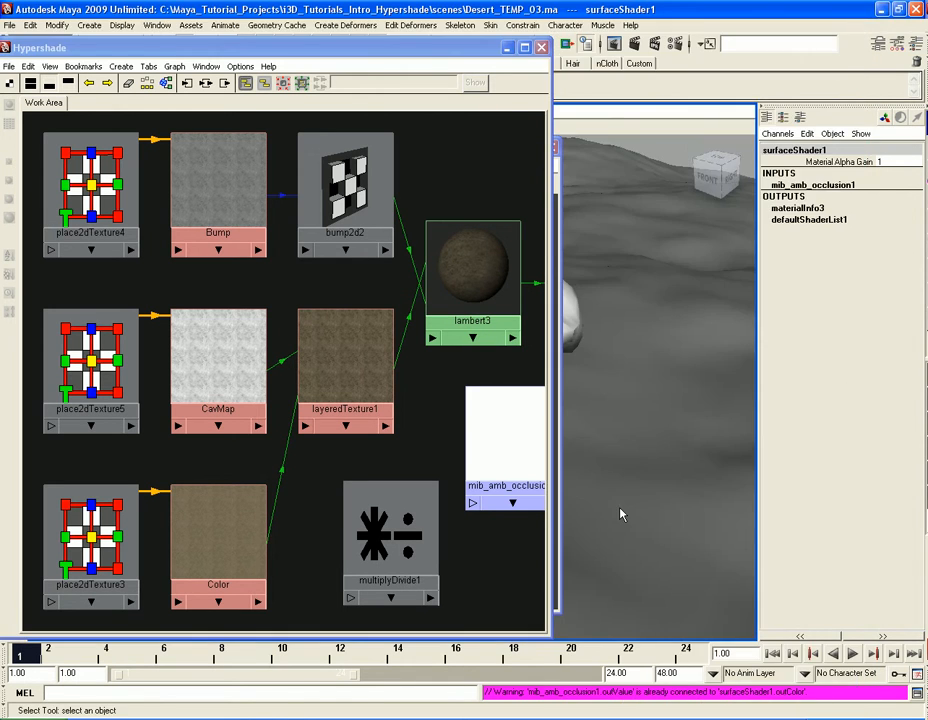
# Step: Frame the whole network and examine the Surface material assignment of the Ground_matSG shading group
pyautogui.click(431, 485)
pyautogui.press('a')
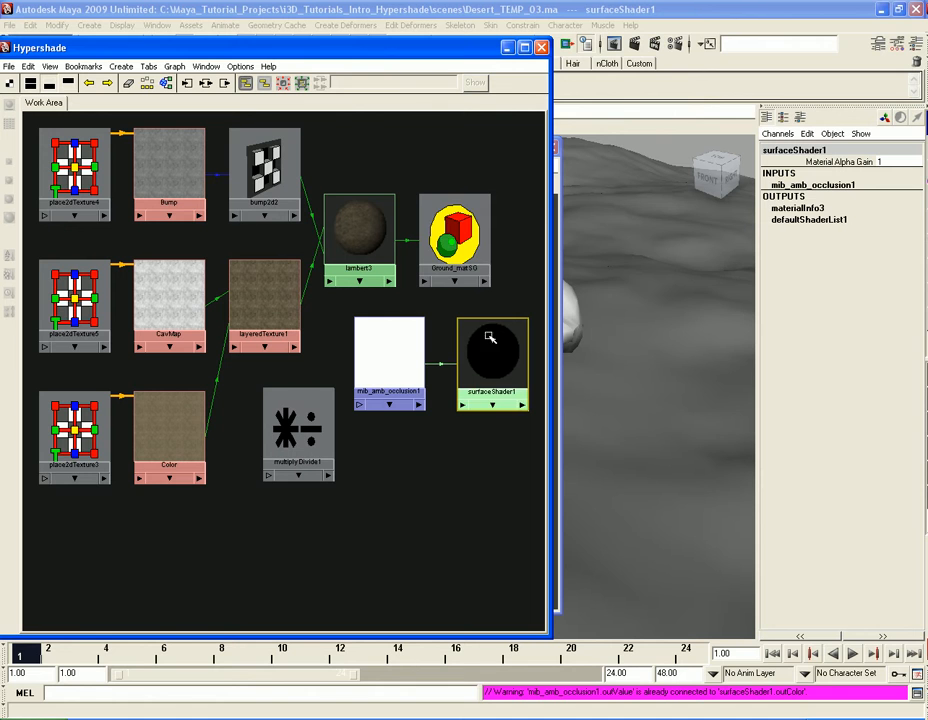
pyautogui.click(466, 235)
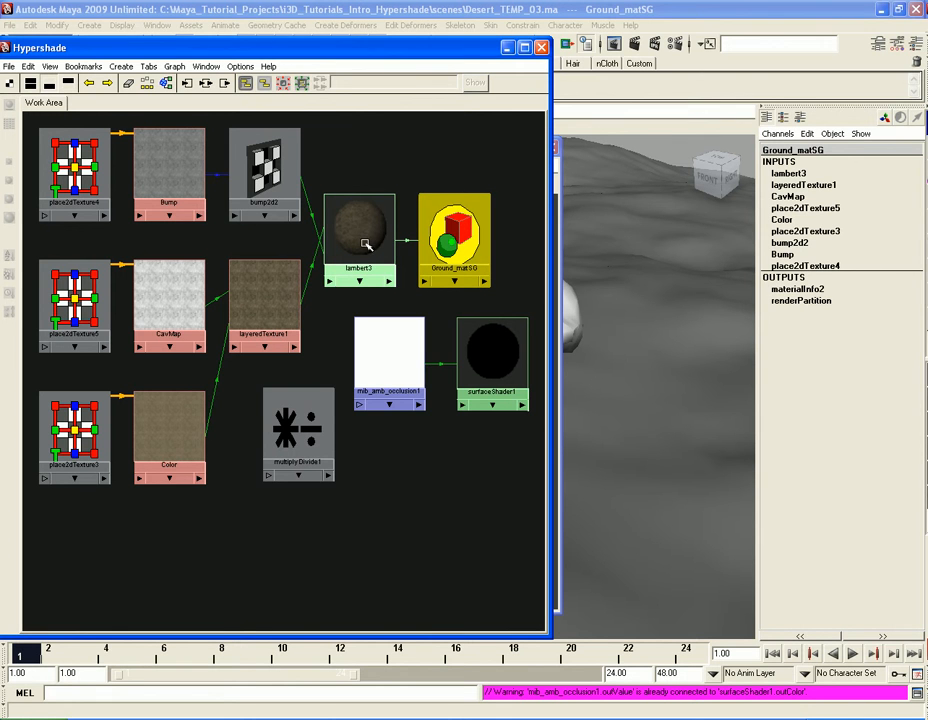
pyautogui.doubleClick(448, 239)
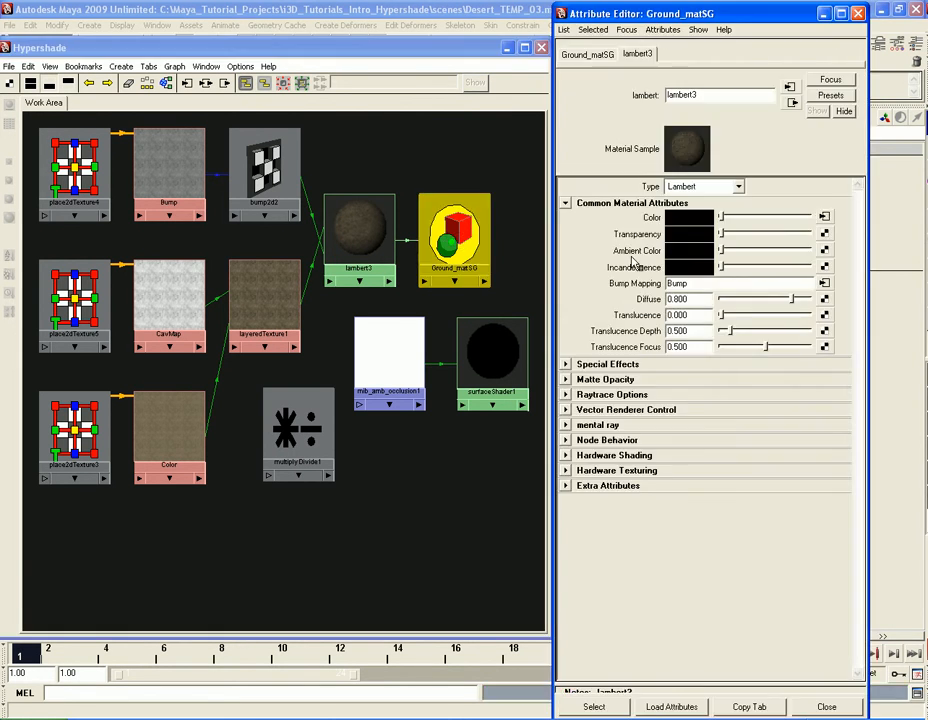
pyautogui.click(588, 55)
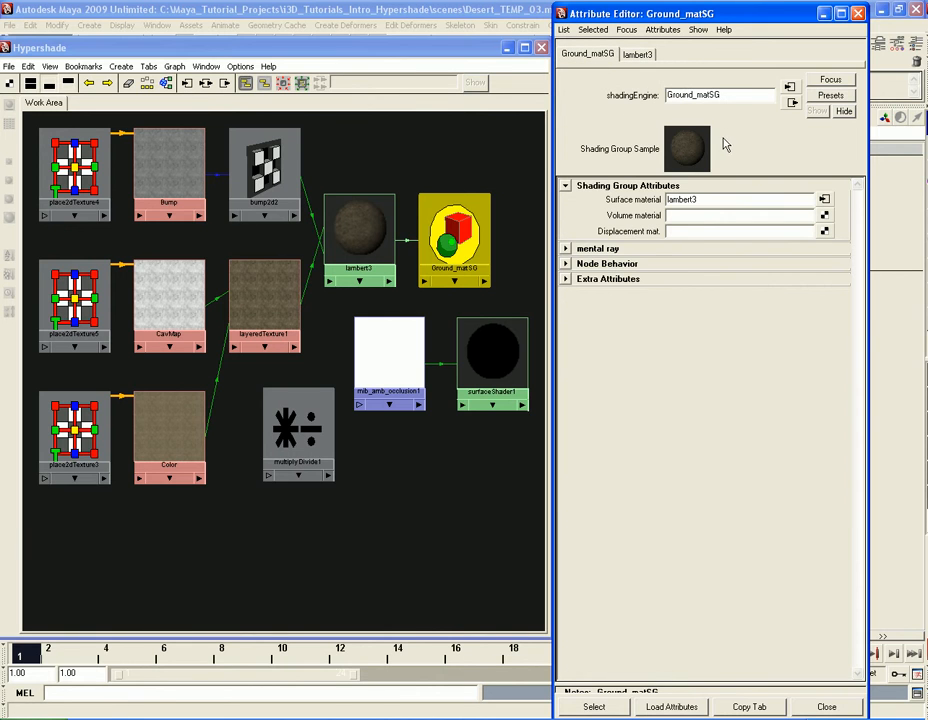
pyautogui.doubleClick(672, 200)
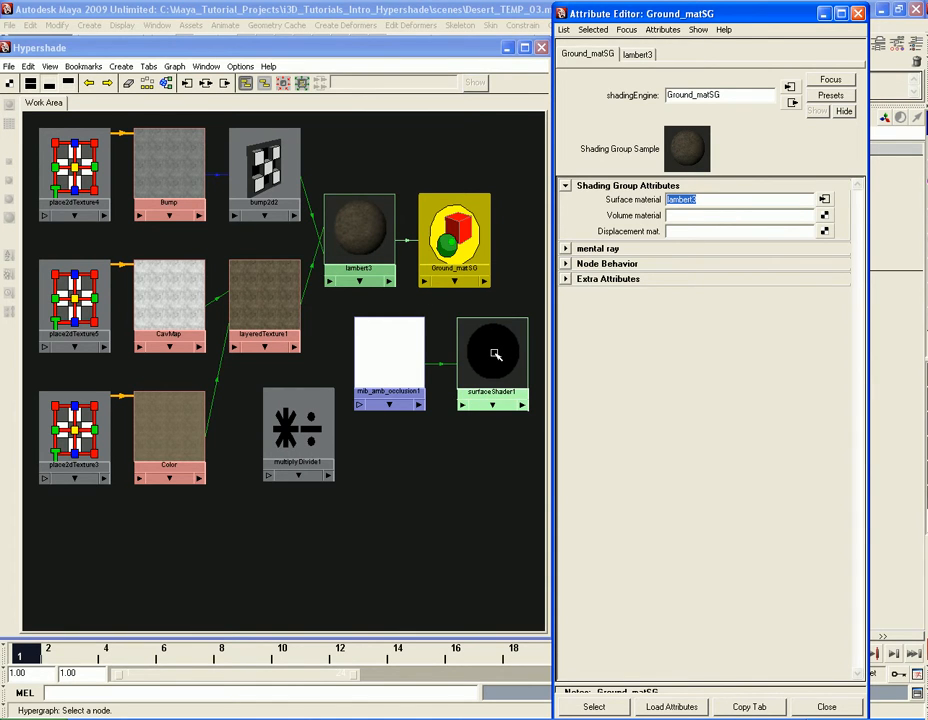
pyautogui.click(844, 111)
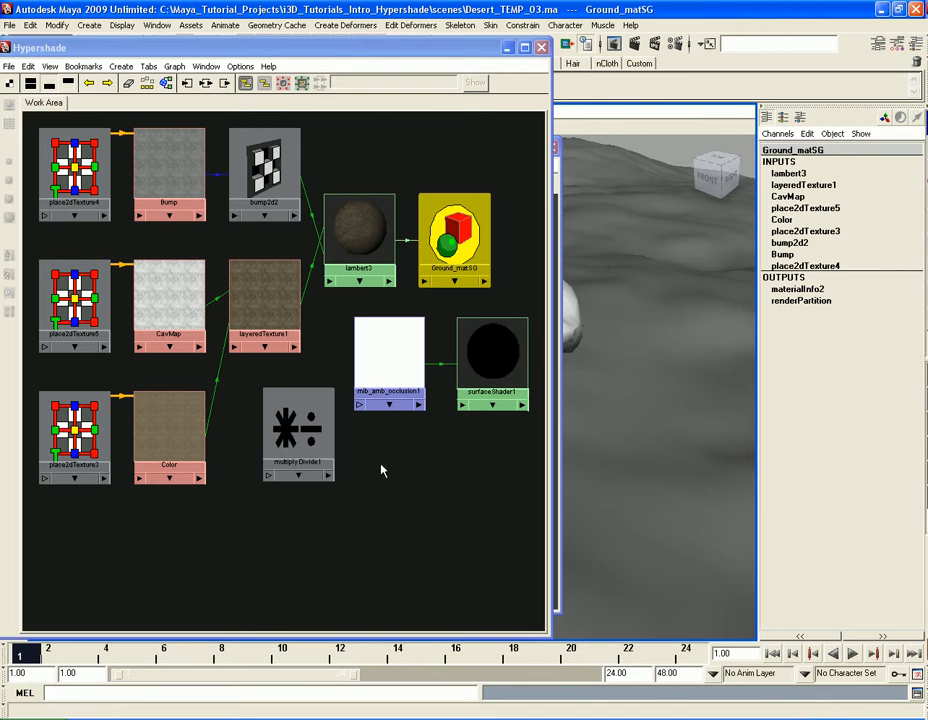
# Step: Move Ground_matSG away from lambert3 and delete the connection from lambert3 to its surface shader input
pyautogui.moveTo(453, 249); pyautogui.dragTo(508, 254)
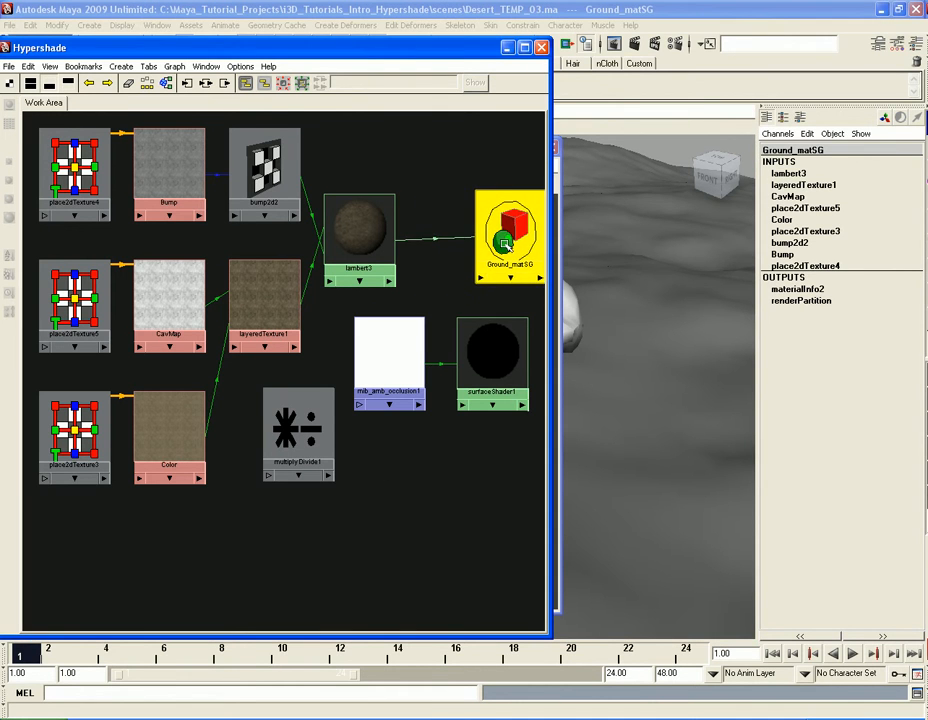
pyautogui.moveTo(416, 228); pyautogui.dragTo(451, 261)
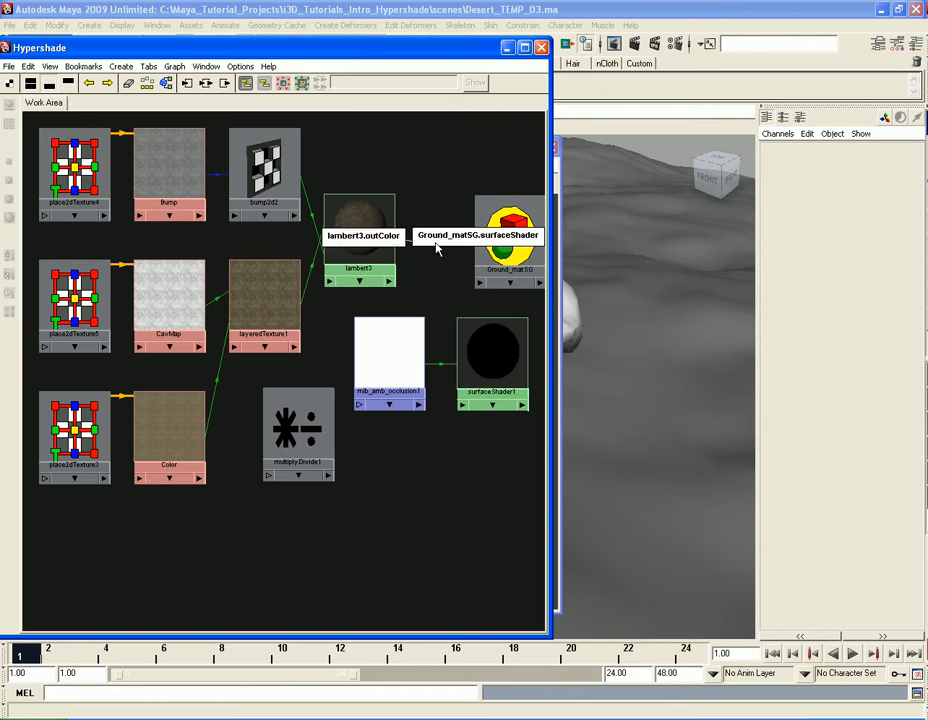
pyautogui.click(428, 251)
pyautogui.moveTo(506, 258); pyautogui.dragTo(497, 253)
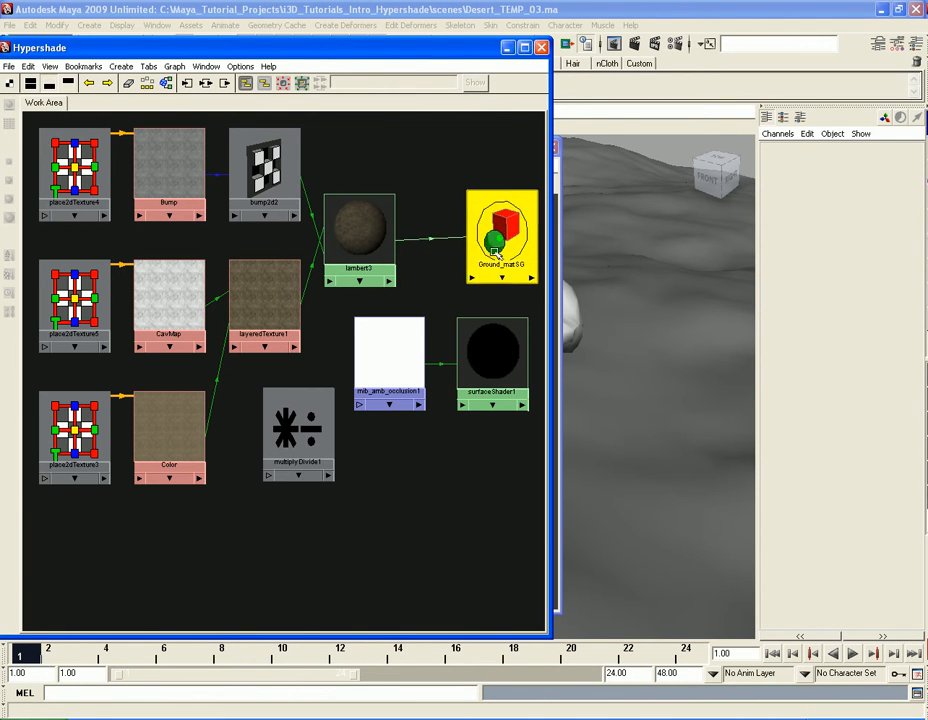
pyautogui.click(433, 240)
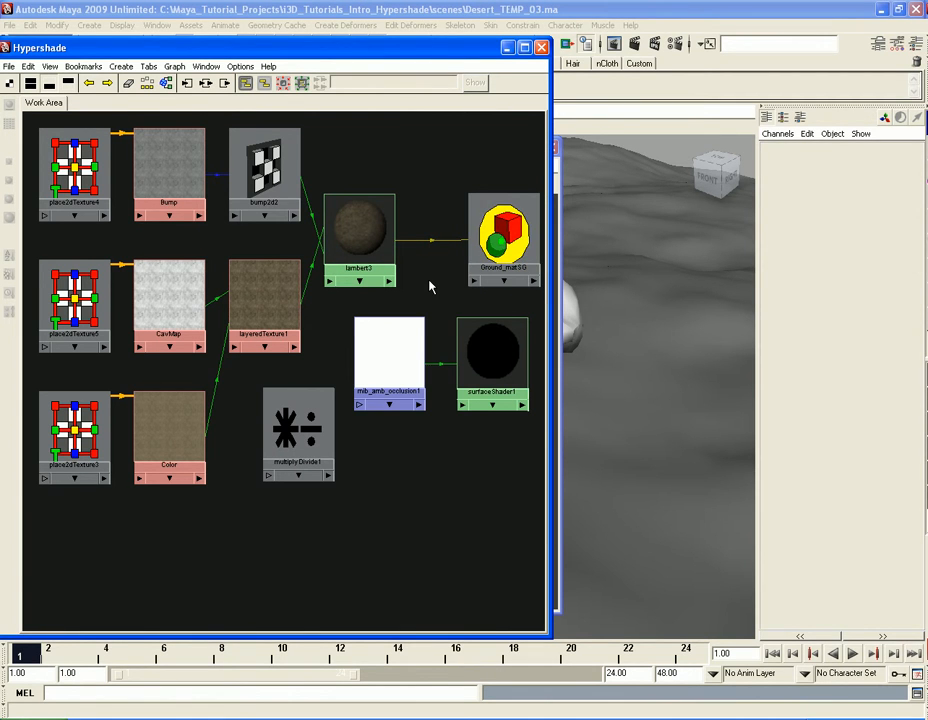
pyautogui.press('Delete')
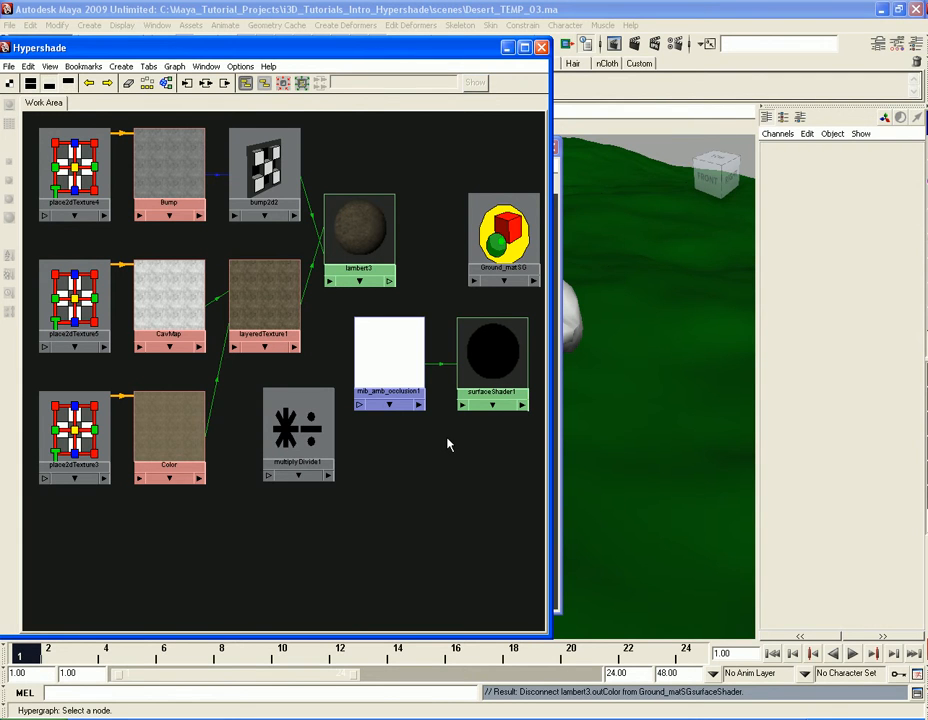
# Step: Move multiplyDivide1 below Ground_matSG, and shift the connected occlusion and Surface Shader pair to sit beside the Color node
pyautogui.moveTo(293, 421); pyautogui.dragTo(478, 468)
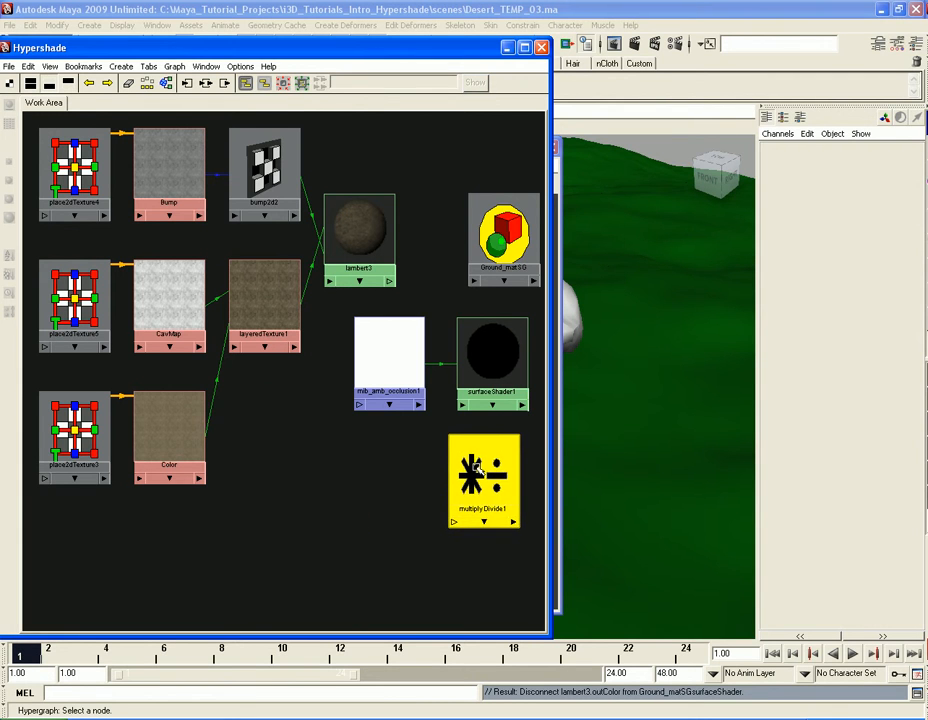
pyautogui.doubleClick(480, 470)
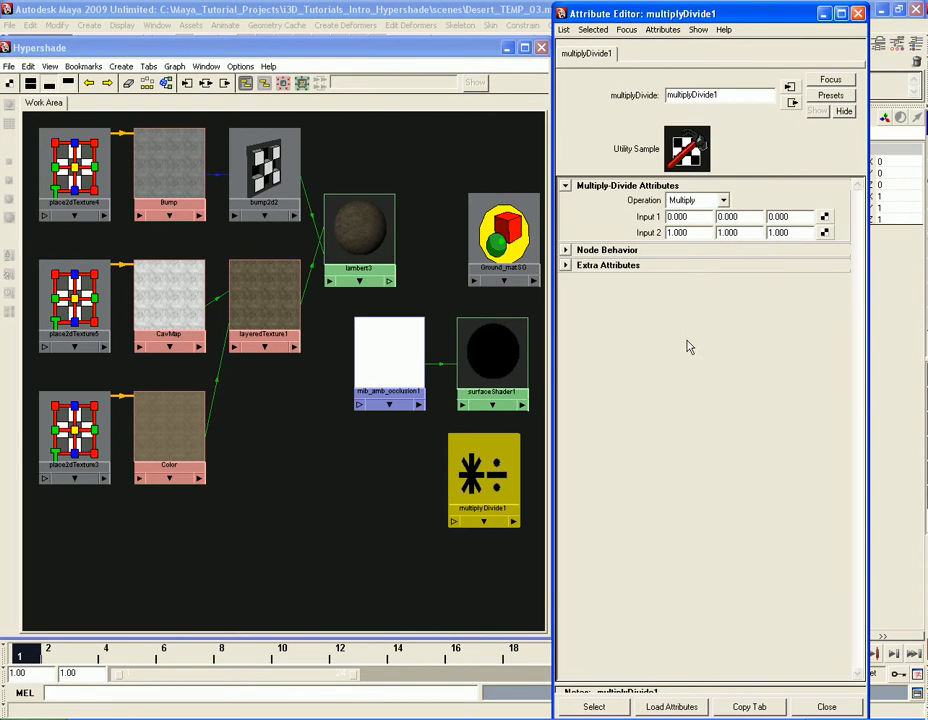
pyautogui.click(857, 13)
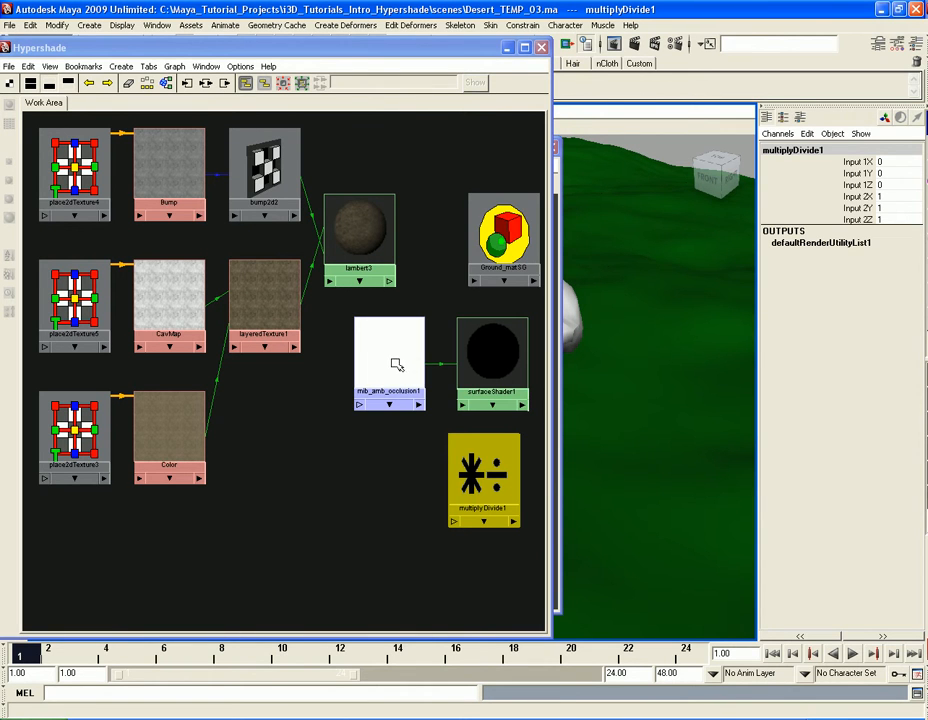
pyautogui.moveTo(342, 362); pyautogui.dragTo(387, 466)
# Step: Open the attributes of multiplyDivide1 and choose Multiply as its operation
pyautogui.doubleClick(484, 480)
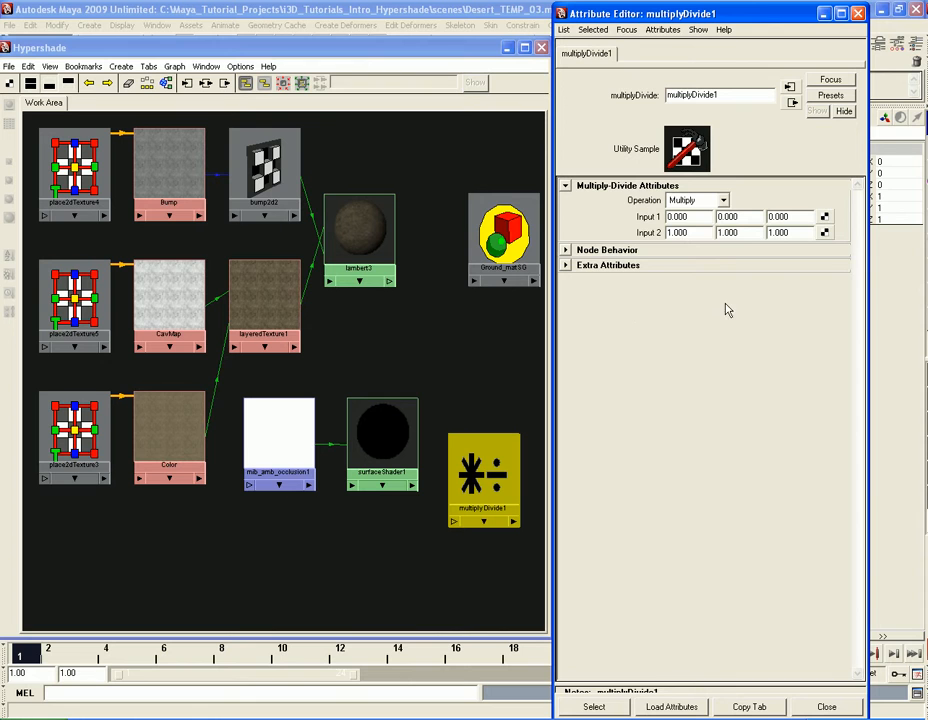
pyautogui.click(724, 201)
pyautogui.click(700, 228)
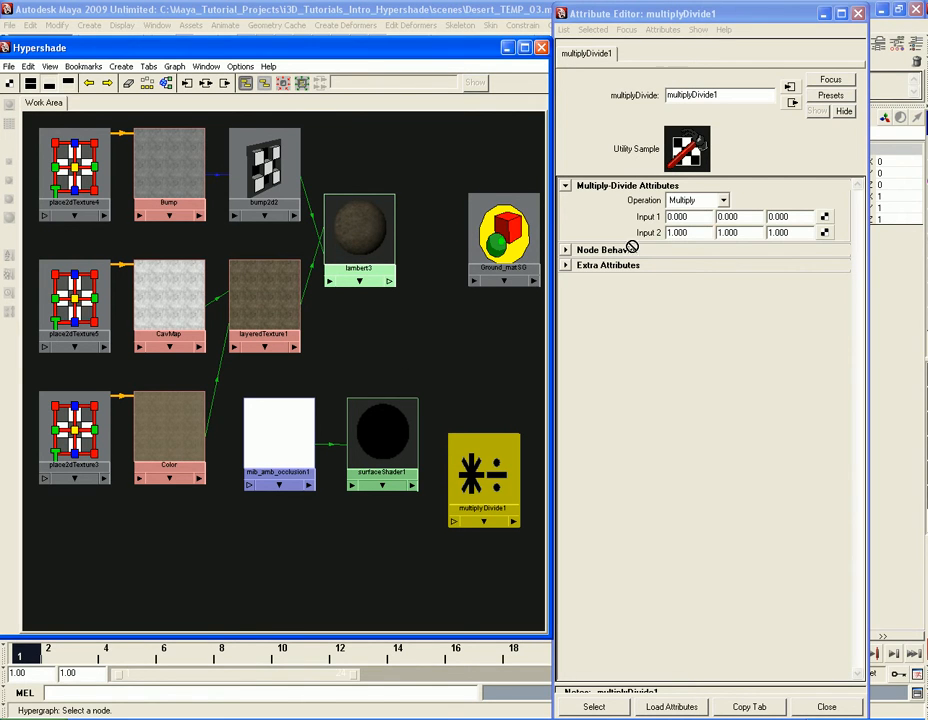
# Step: Connect lambert3's outColor to input1 of multiplyDivide1, and move multiplyDivide1 directly below Ground_matSG
pyautogui.moveTo(654, 219); pyautogui.dragTo(654, 219, button='middle')
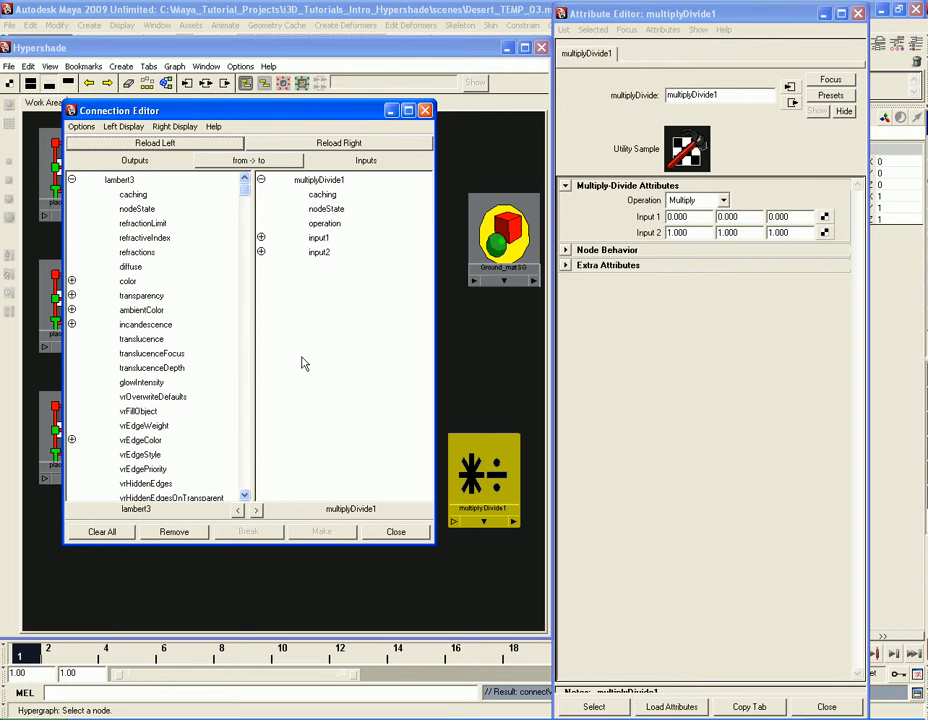
pyautogui.scroll(-7, 205, 361)
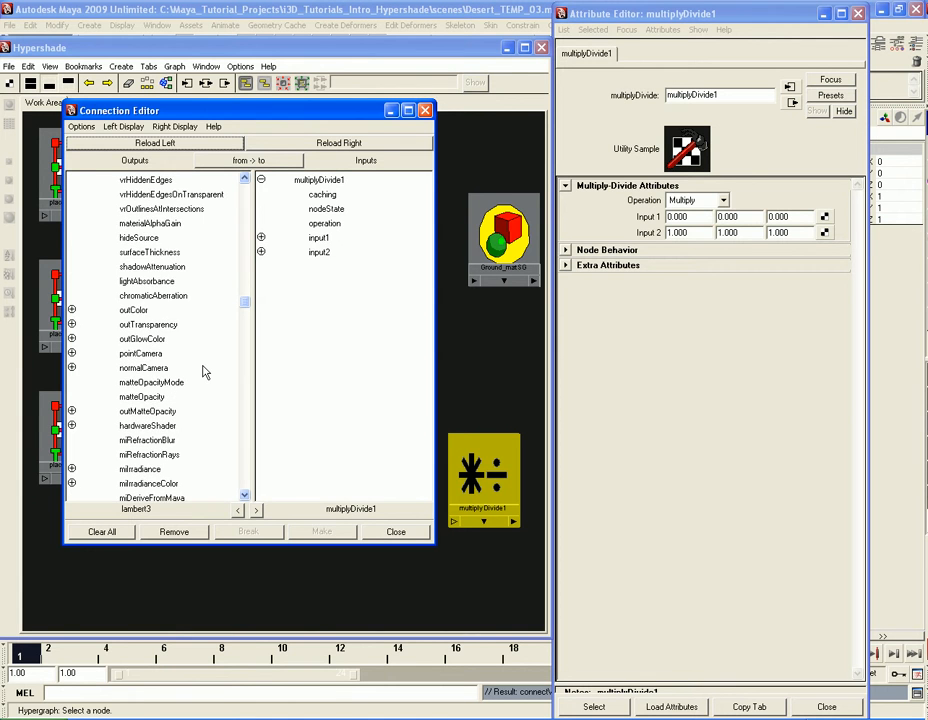
pyautogui.scroll(1, 203, 372)
pyautogui.moveTo(330, 110); pyautogui.dragTo(309, 325)
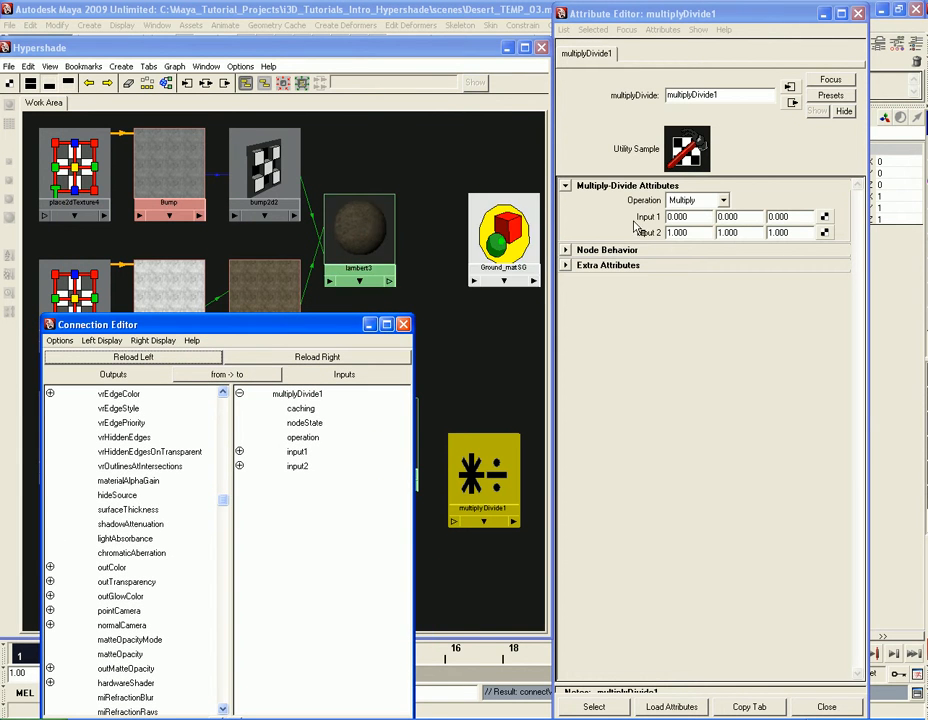
pyautogui.moveTo(320, 324); pyautogui.dragTo(334, 140)
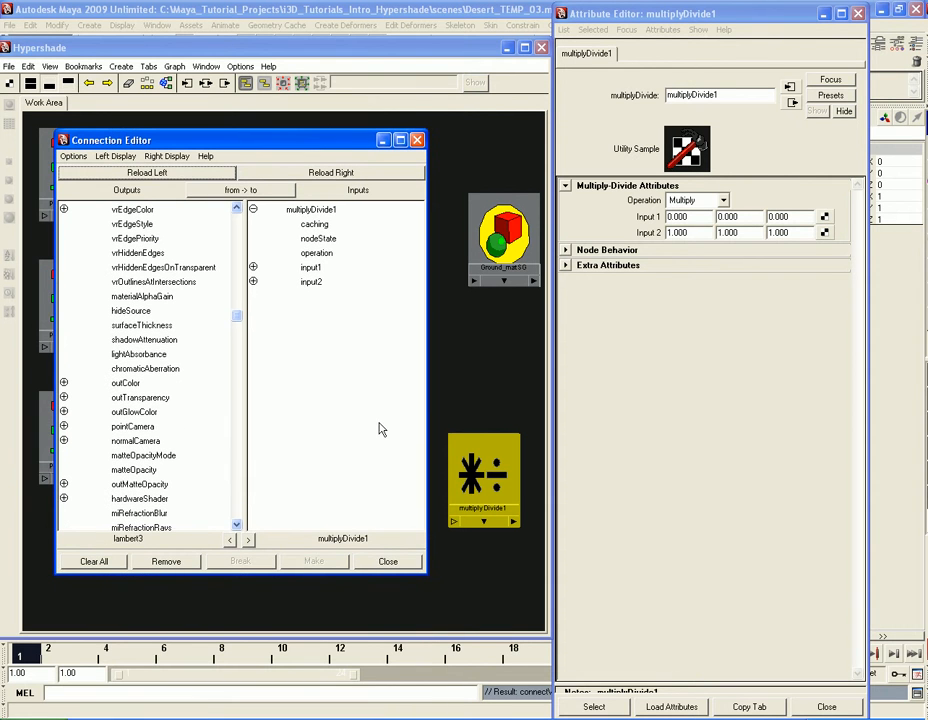
pyautogui.click(667, 510)
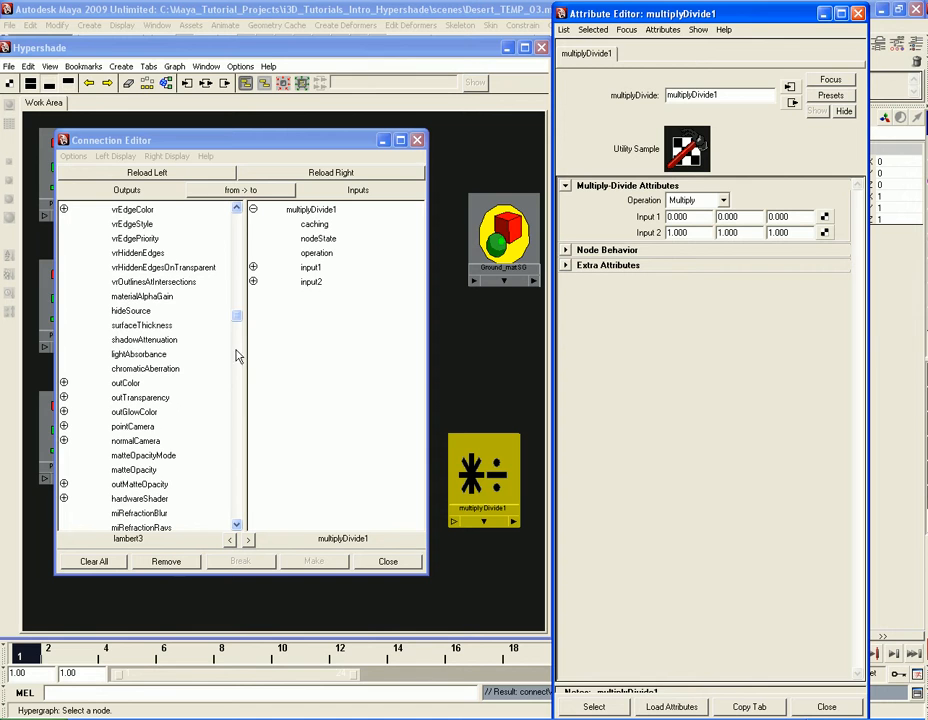
pyautogui.moveTo(238, 315); pyautogui.dragTo(238, 342)
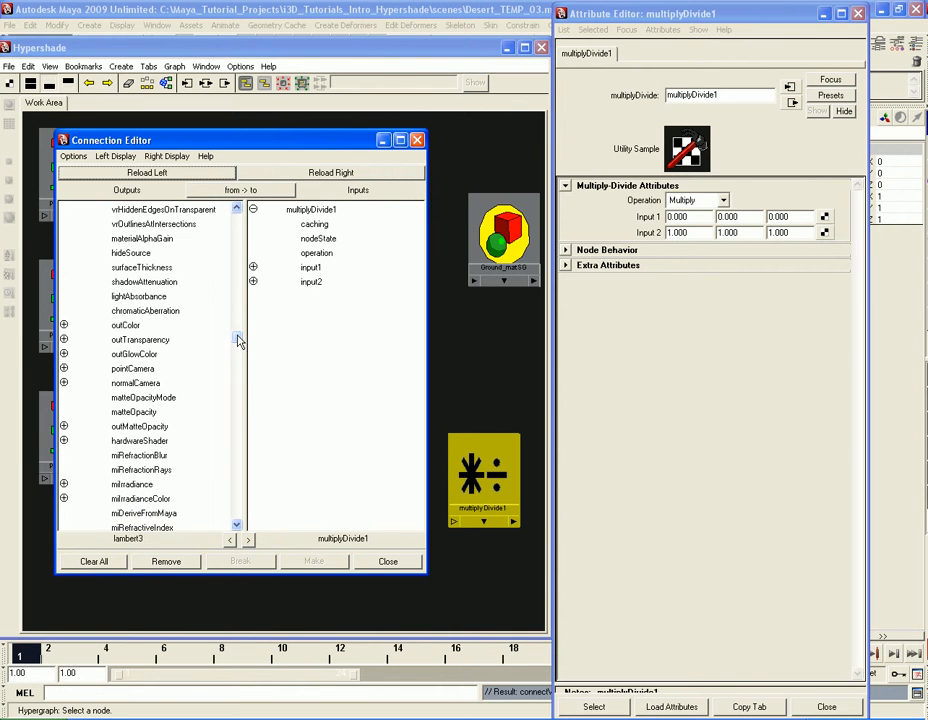
pyautogui.click(128, 326)
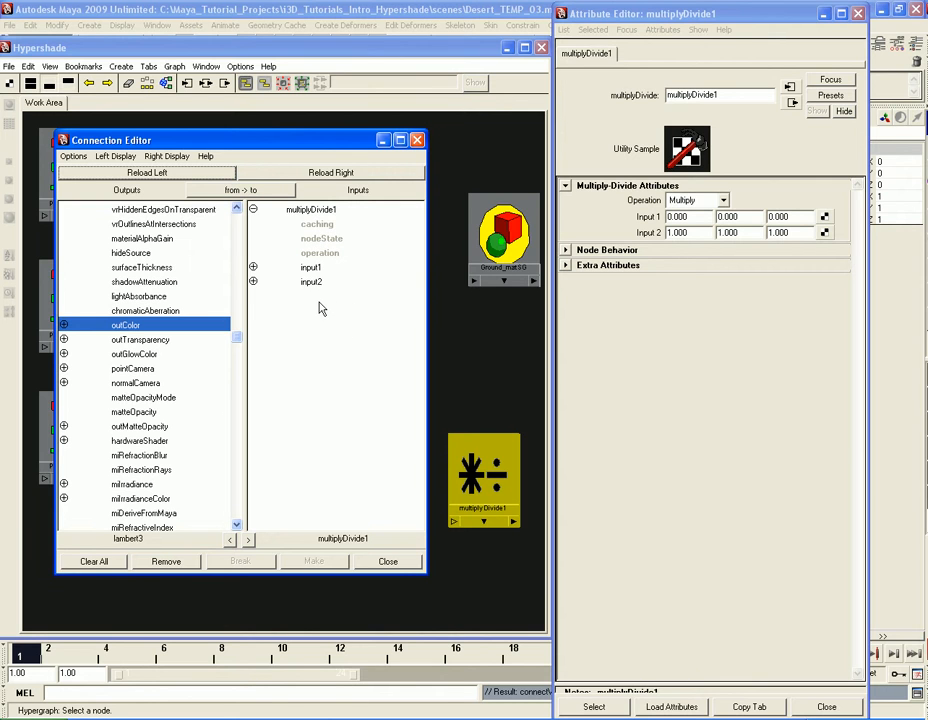
pyautogui.click(313, 268)
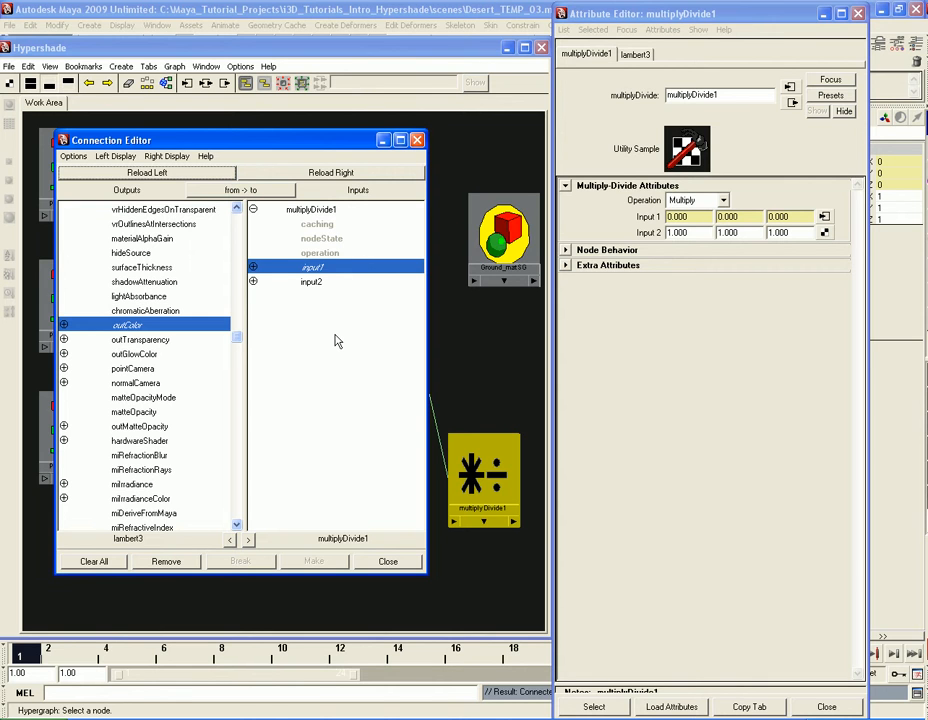
pyautogui.click(385, 562)
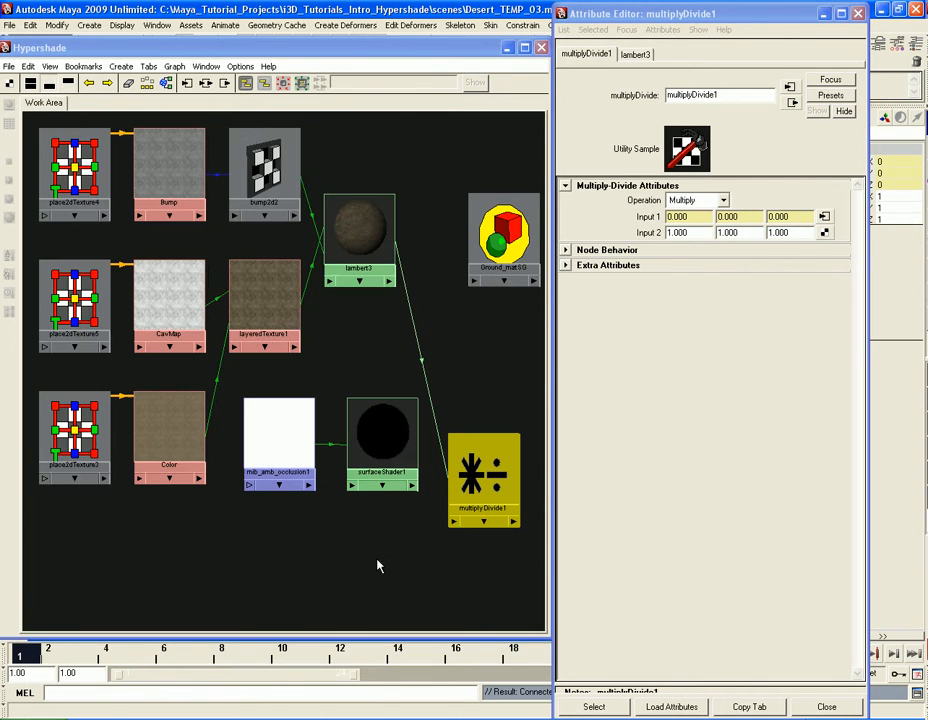
pyautogui.moveTo(484, 470); pyautogui.dragTo(504, 362)
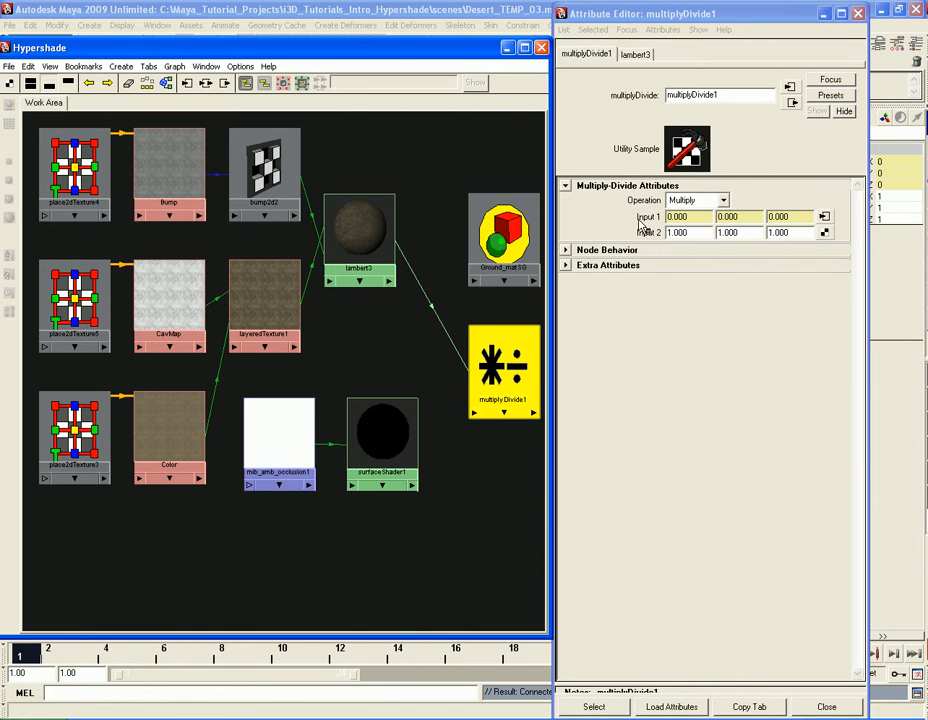
pyautogui.click(697, 219)
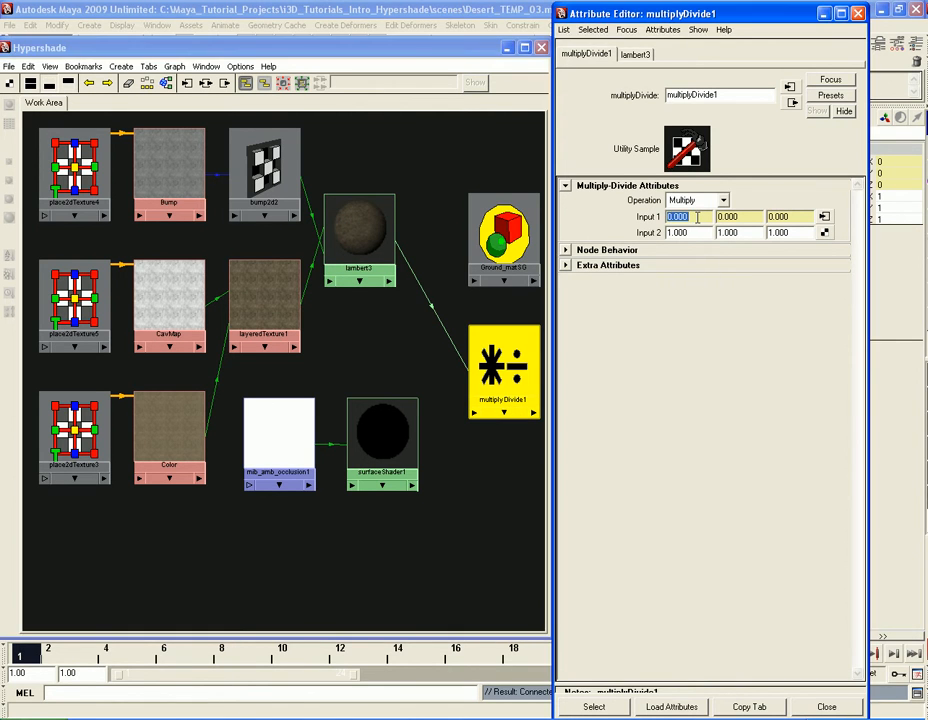
pyautogui.click(752, 217)
pyautogui.click(803, 217)
pyautogui.click(453, 550)
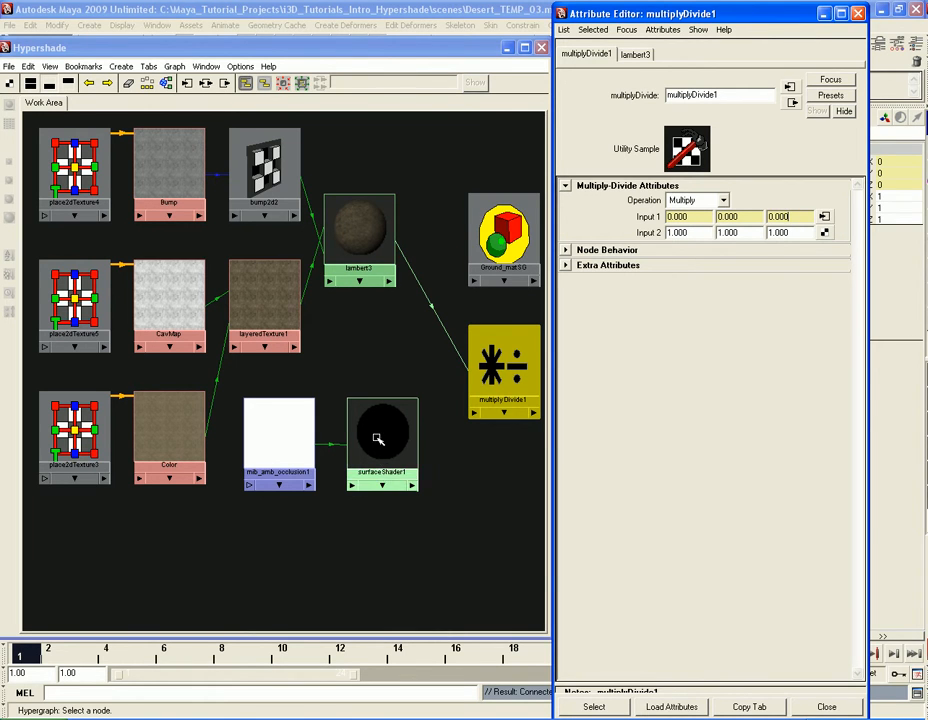
# Step: Connect surfaceShader1's outColor to input2 of multiplyDivide1
pyautogui.moveTo(379, 433); pyautogui.dragTo(660, 237, button='middle')
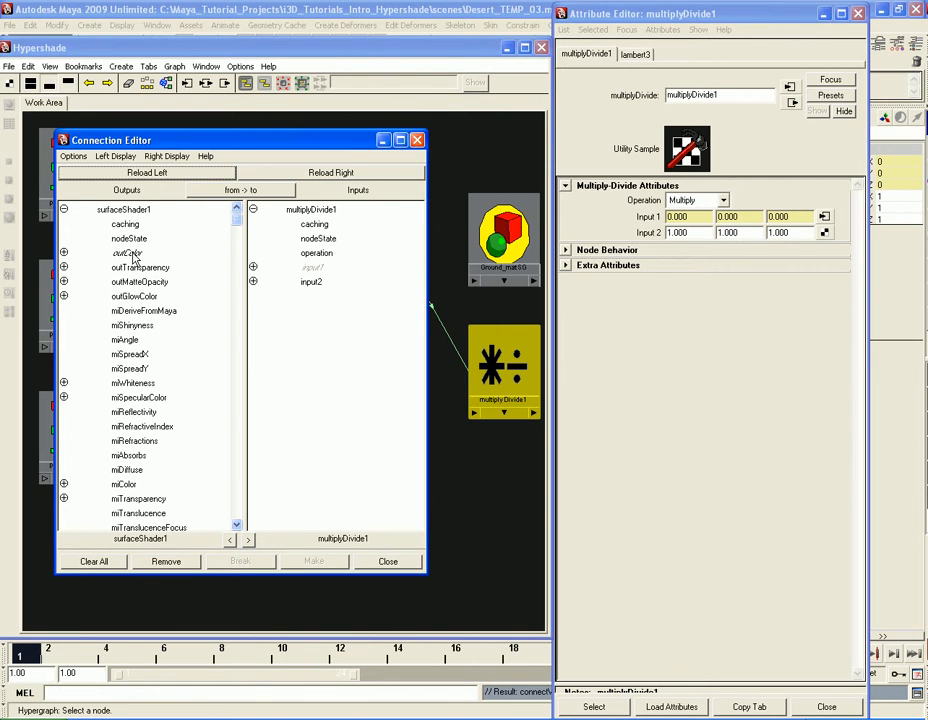
pyautogui.click(140, 253)
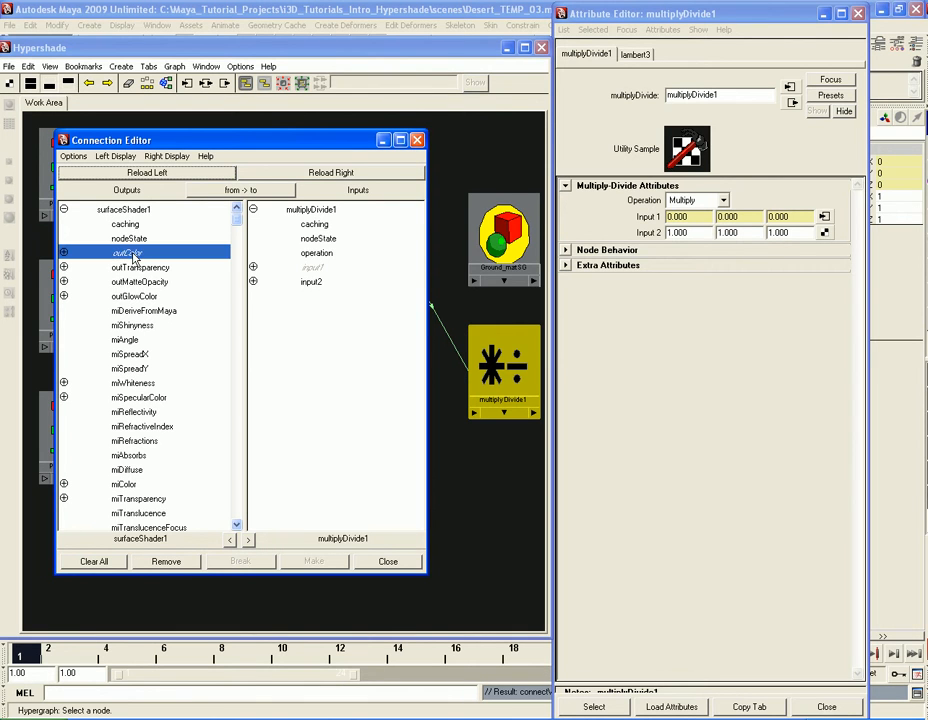
pyautogui.click(316, 286)
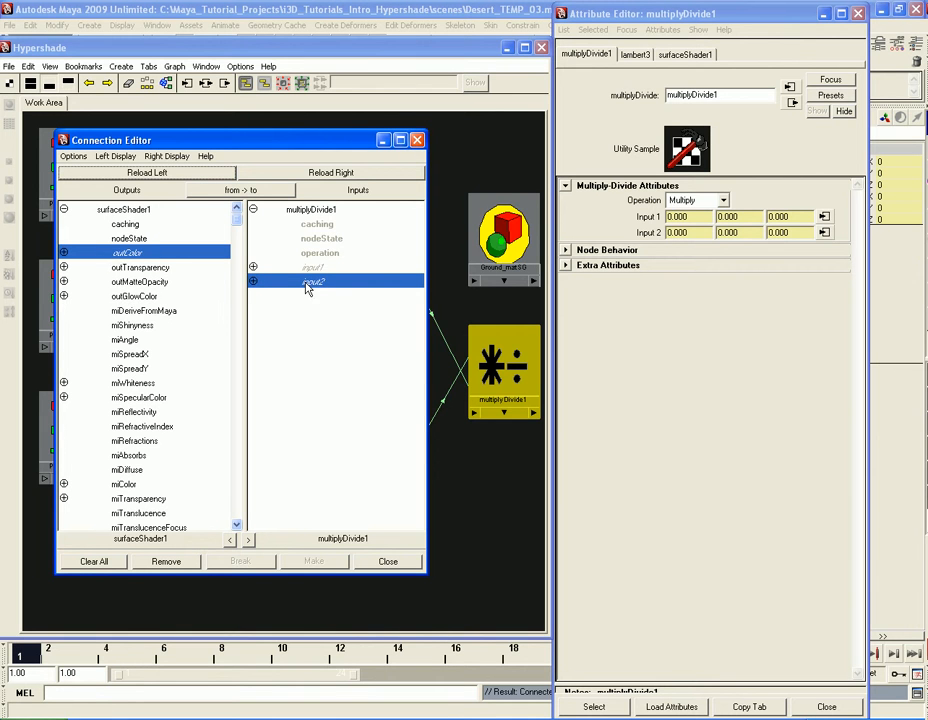
pyautogui.click(386, 561)
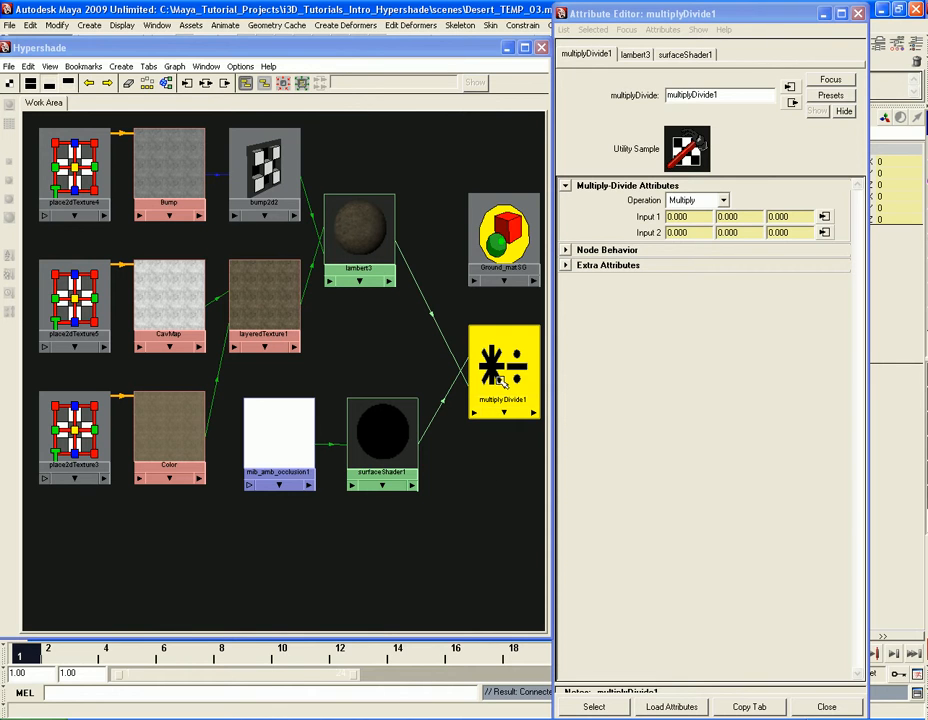
# Step: Move multiplyDivide1 closer to lambert3 and surfaceShader1, and shift Ground_matSG slightly higher in the graph
pyautogui.moveTo(497, 396); pyautogui.dragTo(481, 391)
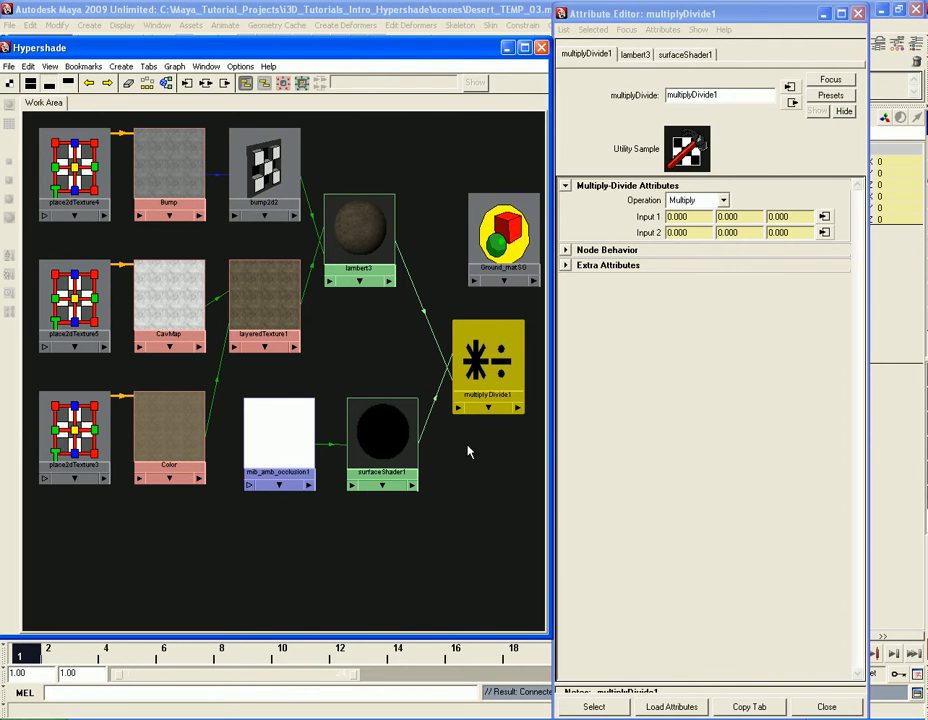
pyautogui.moveTo(497, 374); pyautogui.dragTo(467, 352)
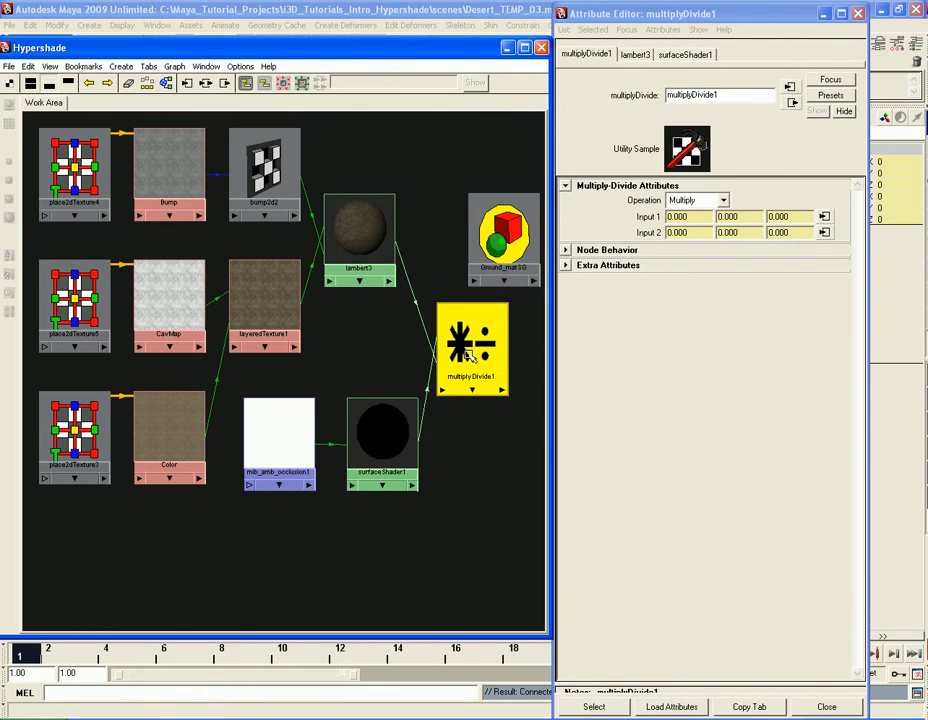
pyautogui.moveTo(514, 238); pyautogui.dragTo(512, 222)
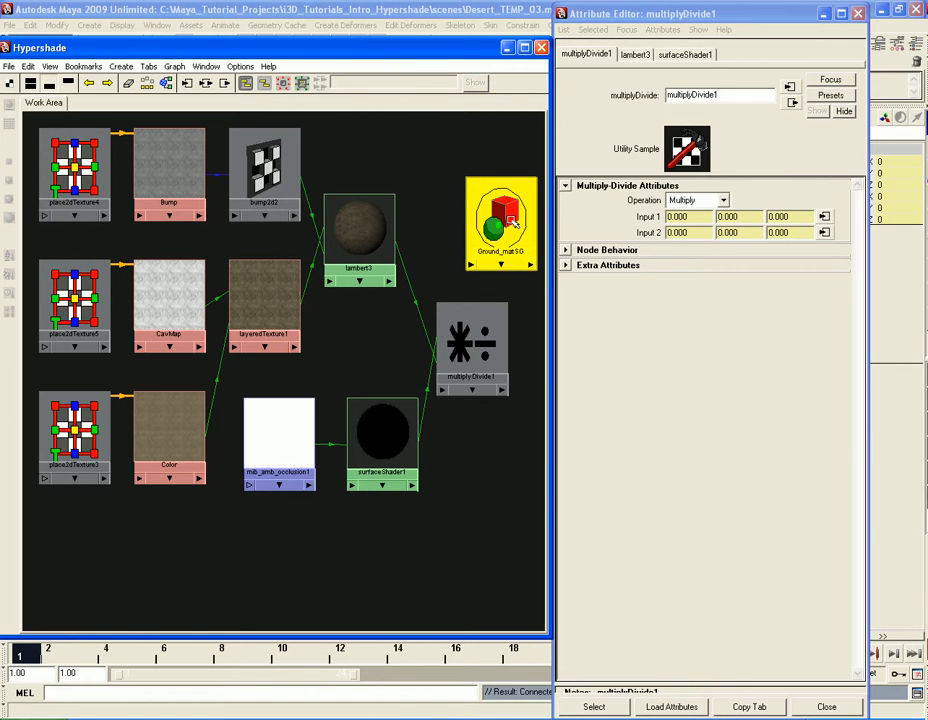
# Step: Compare the Ground_matSG shading group's attributes with those of multiplyDivide1, including its Surface material slot
pyautogui.click(512, 222)
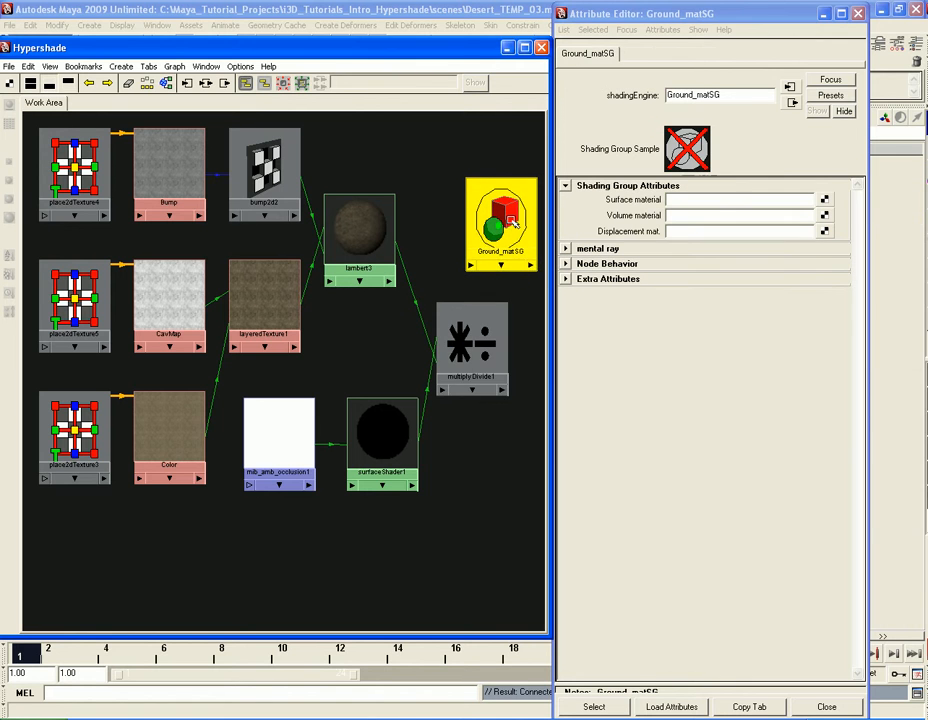
pyautogui.click(480, 347)
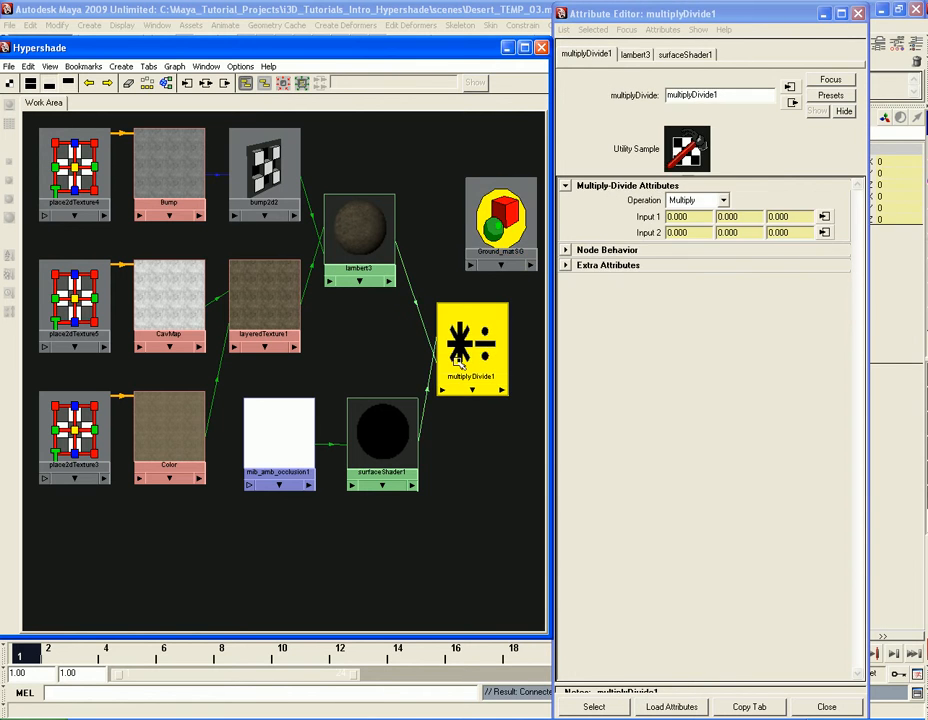
pyautogui.click(503, 228)
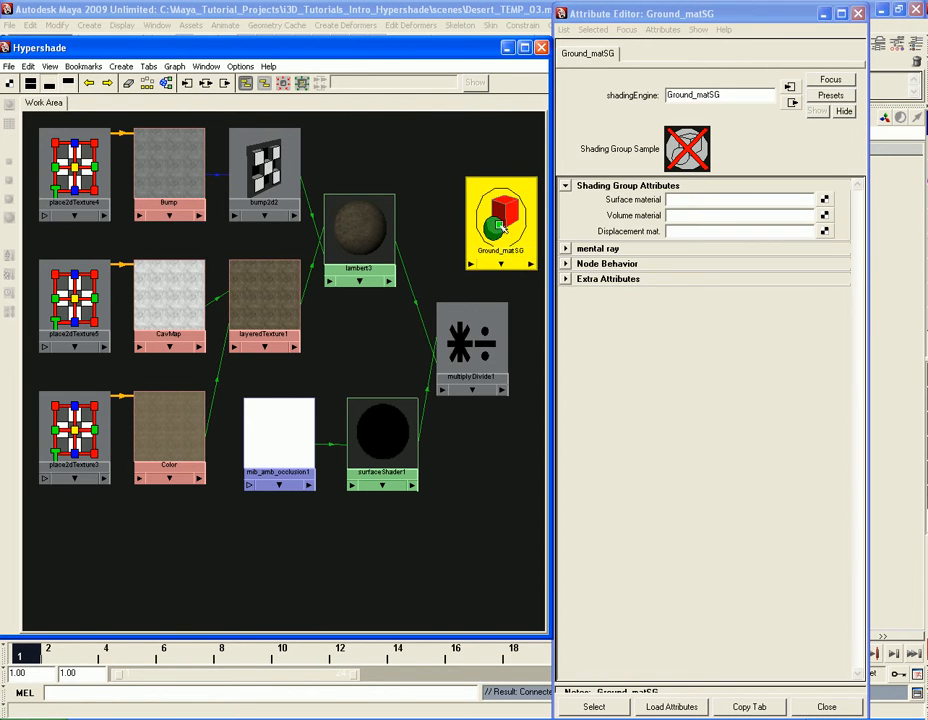
pyautogui.click(487, 343)
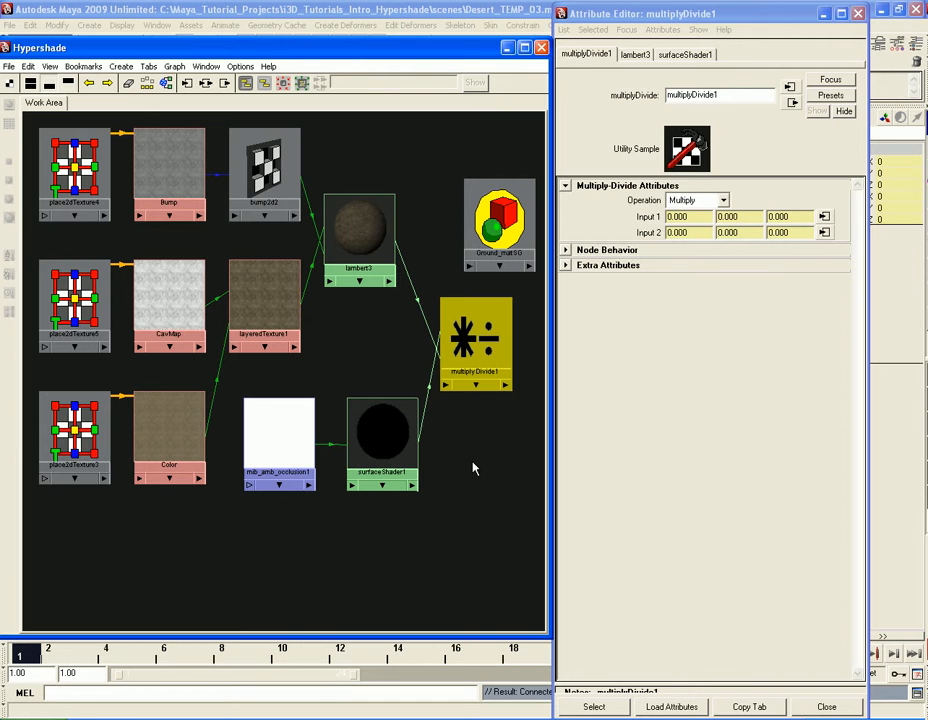
pyautogui.click(688, 432)
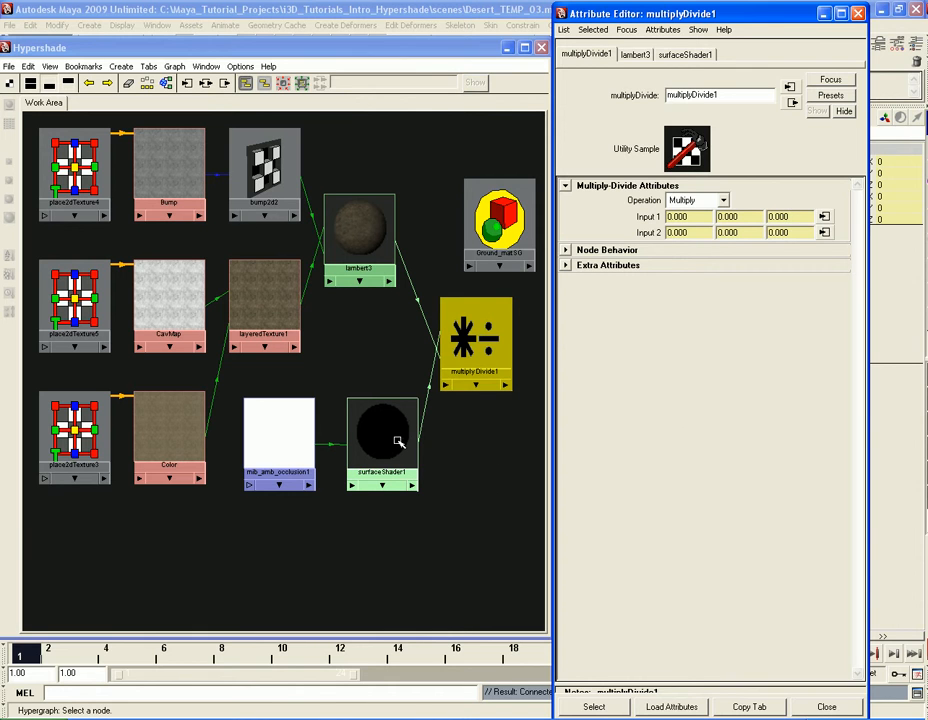
pyautogui.click(477, 335)
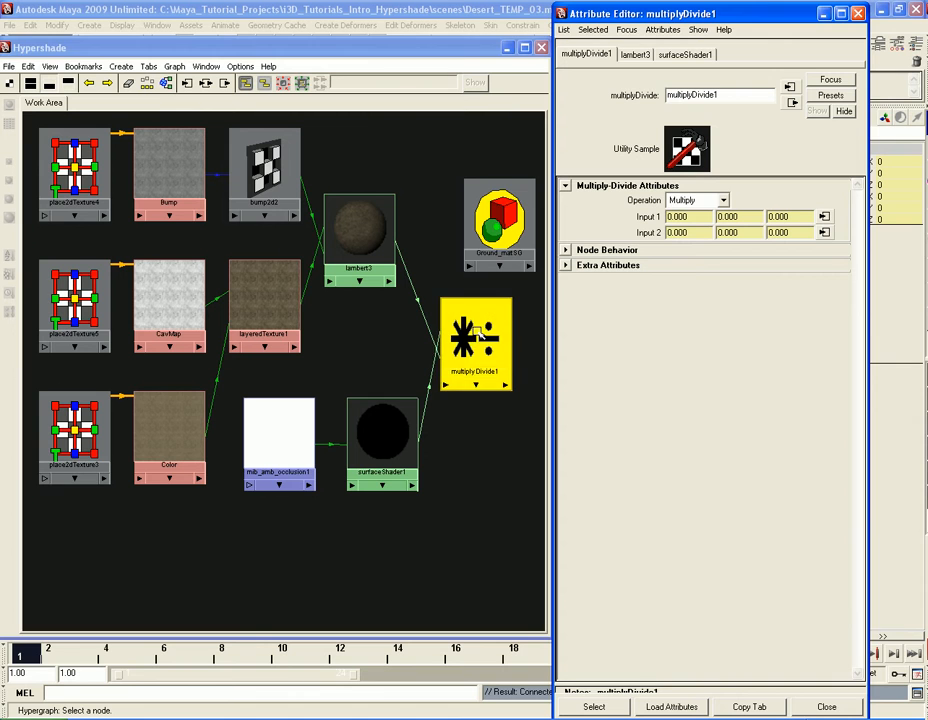
pyautogui.moveTo(477, 331); pyautogui.dragTo(471, 330)
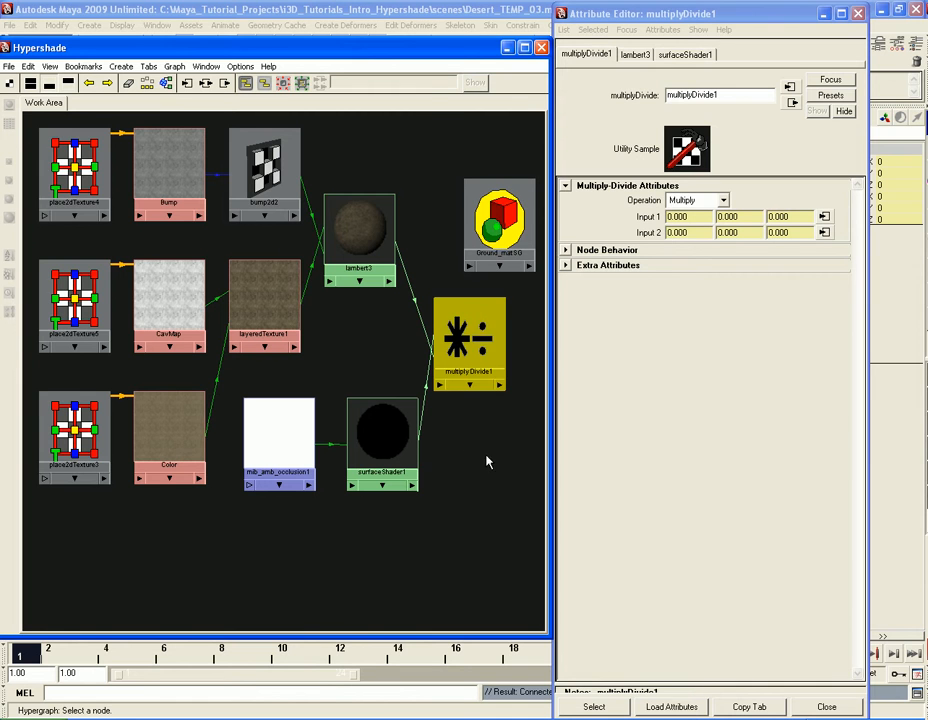
# Step: Create a second Surface Shader, place it below multiplyDivide1, and connect multiplyDivide1 to its Out Color
pyautogui.click(10, 84)
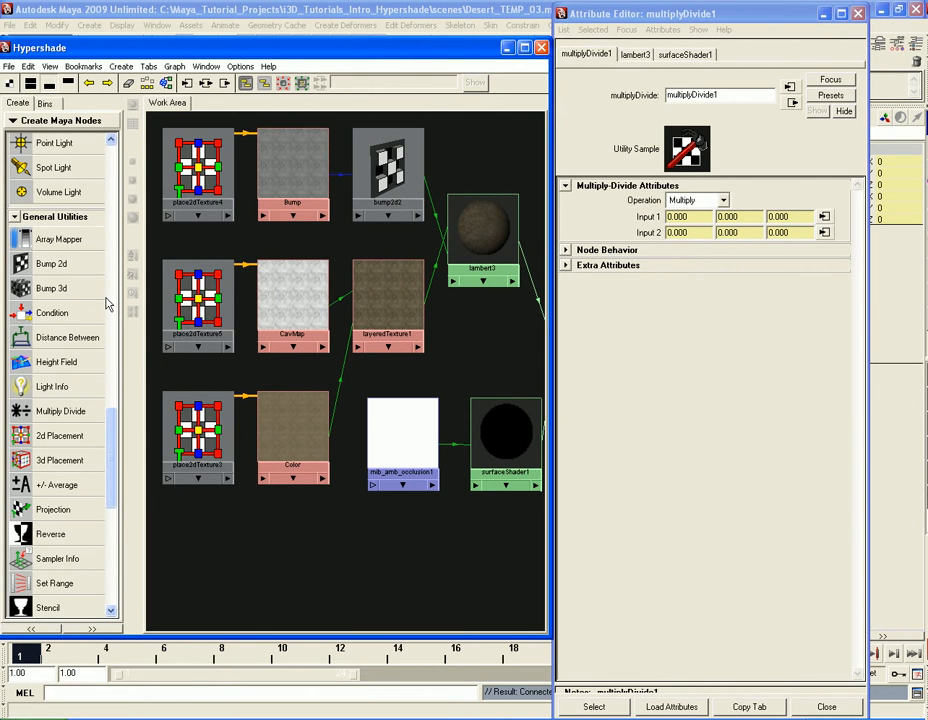
pyautogui.scroll(1, 113, 450)
pyautogui.scroll(15, 113, 450)
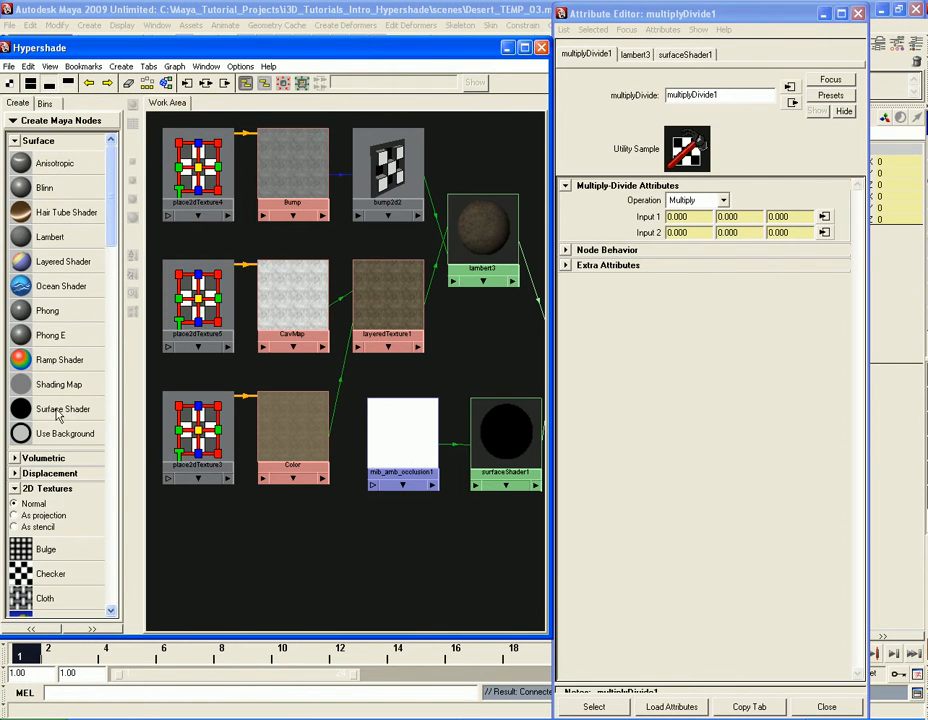
pyautogui.moveTo(62, 411); pyautogui.dragTo(414, 514, button='middle')
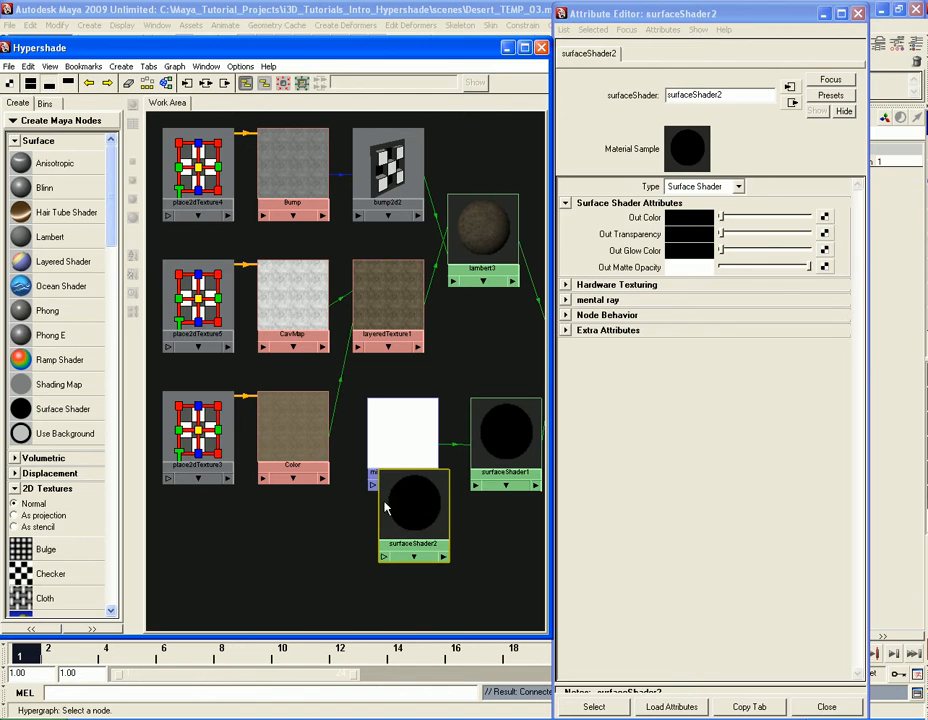
pyautogui.click(10, 85)
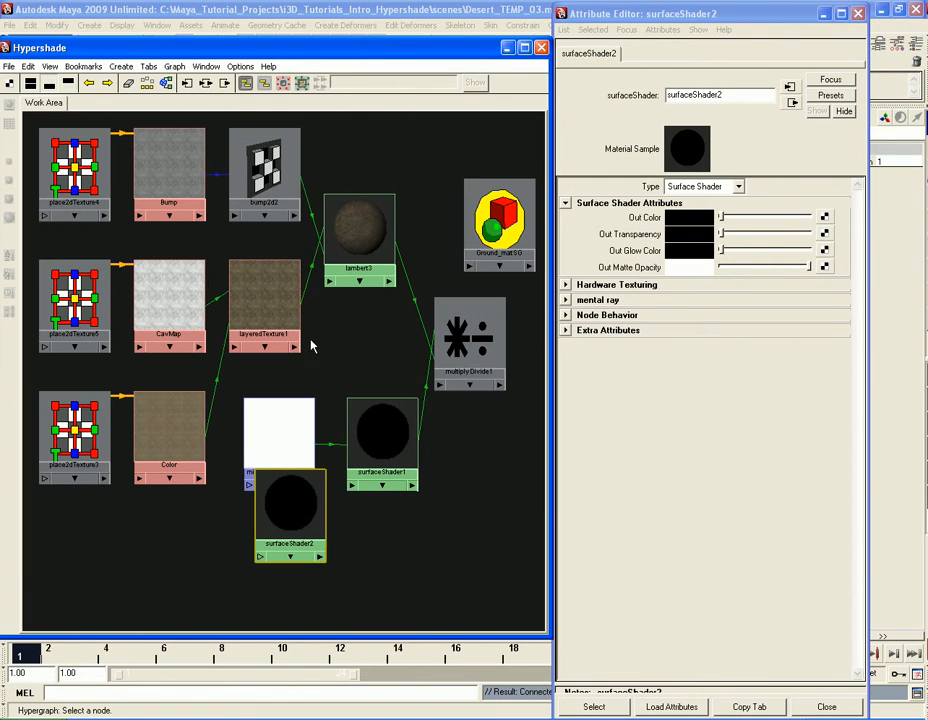
pyautogui.moveTo(300, 515); pyautogui.dragTo(499, 484)
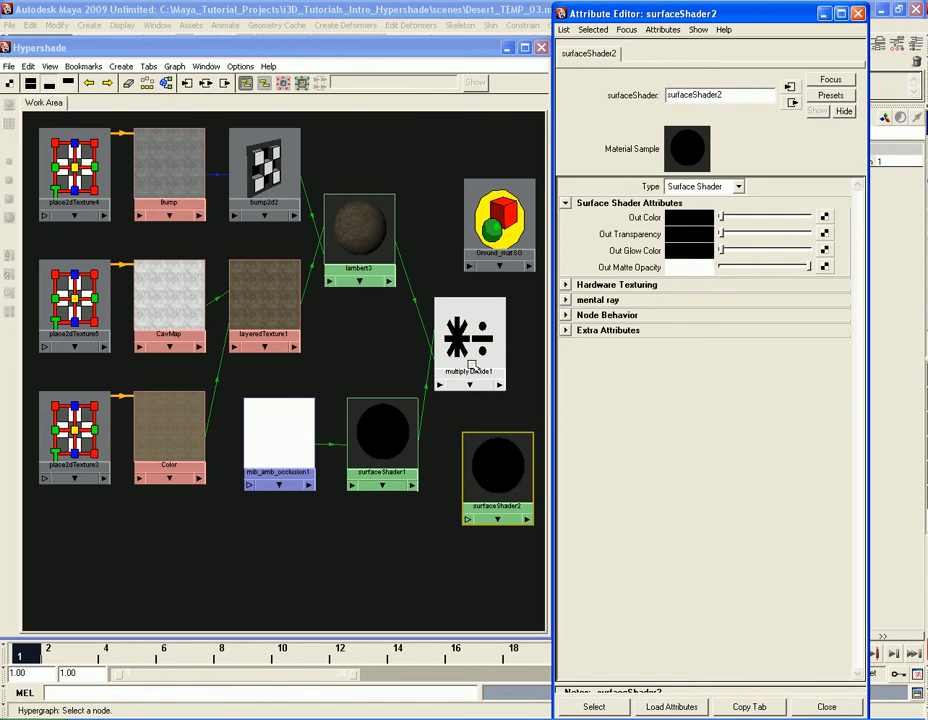
pyautogui.moveTo(469, 339); pyautogui.dragTo(656, 222, button='middle')
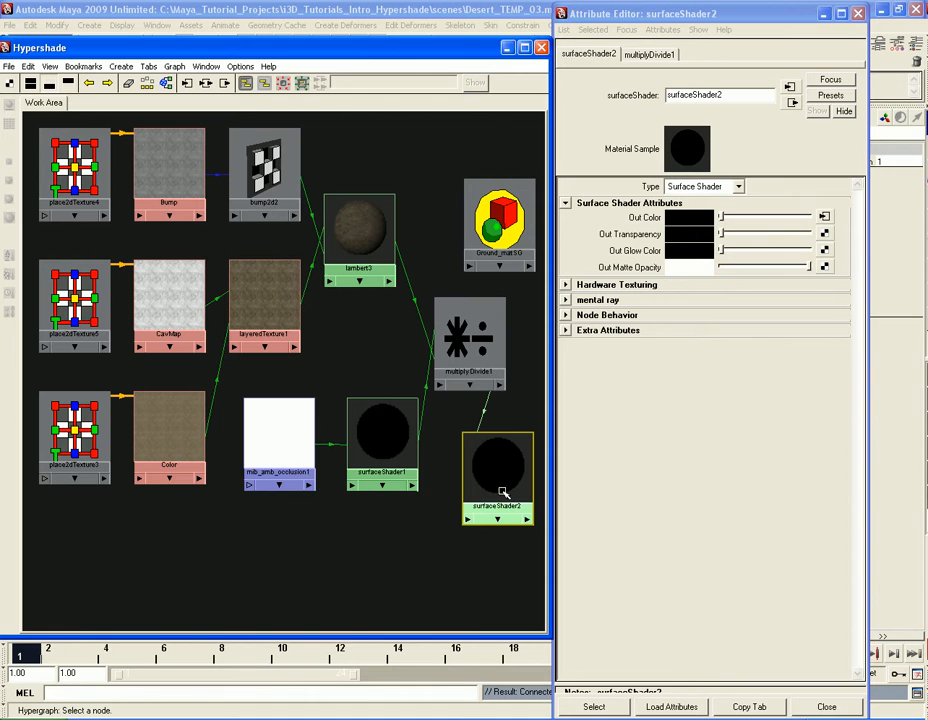
# Step: Rearrange the whole shading network automatically and place Ground_matSG beside surfaceShader2 at the end of the chain
pyautogui.click(148, 88)
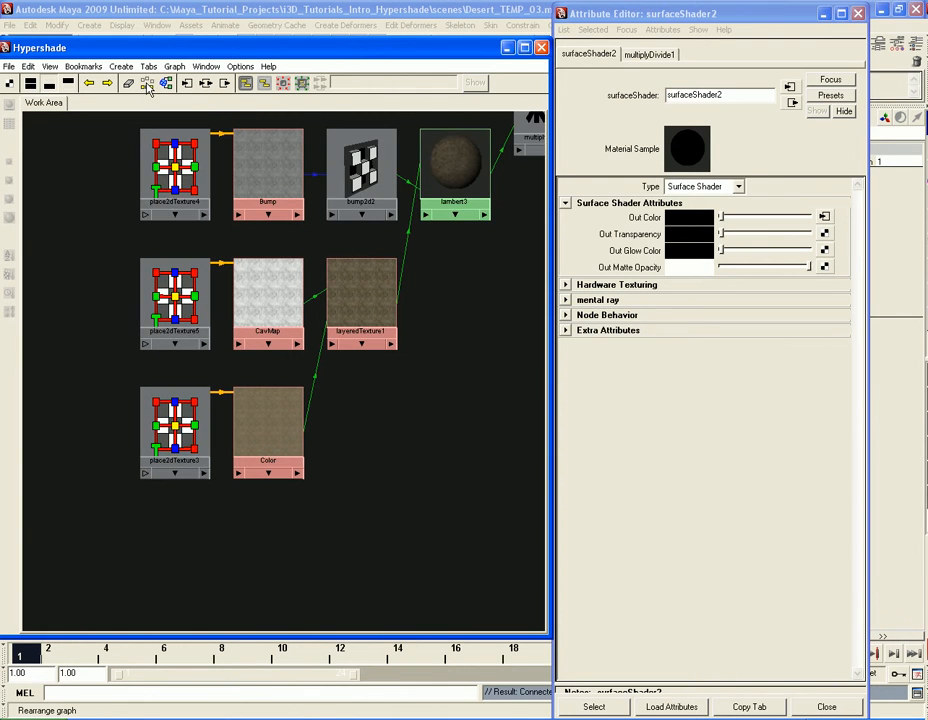
pyautogui.press('a')
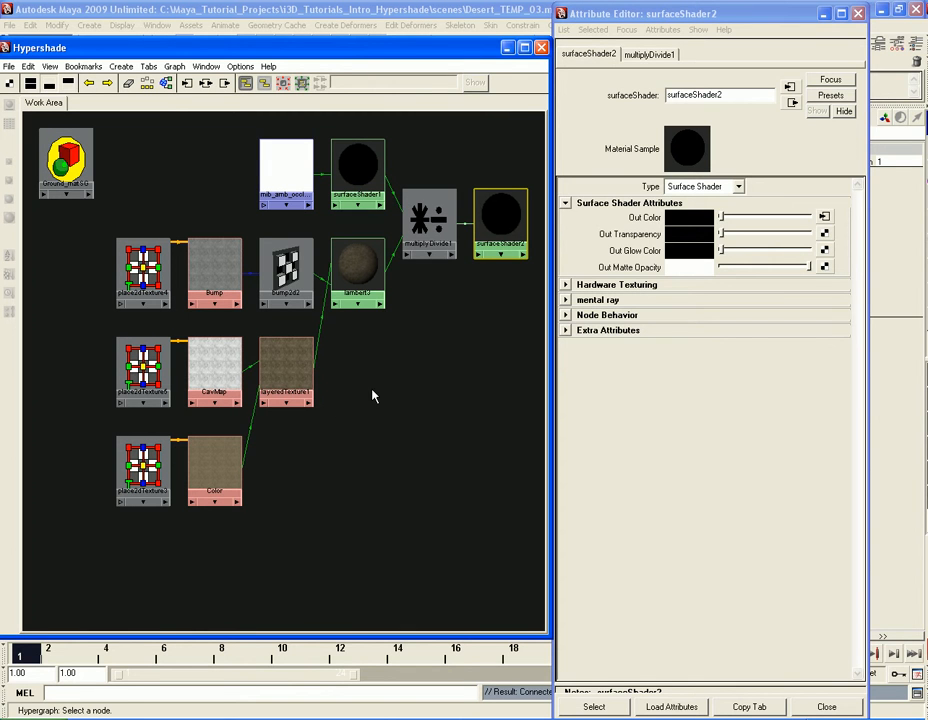
pyautogui.moveTo(66, 158); pyautogui.dragTo(516, 221)
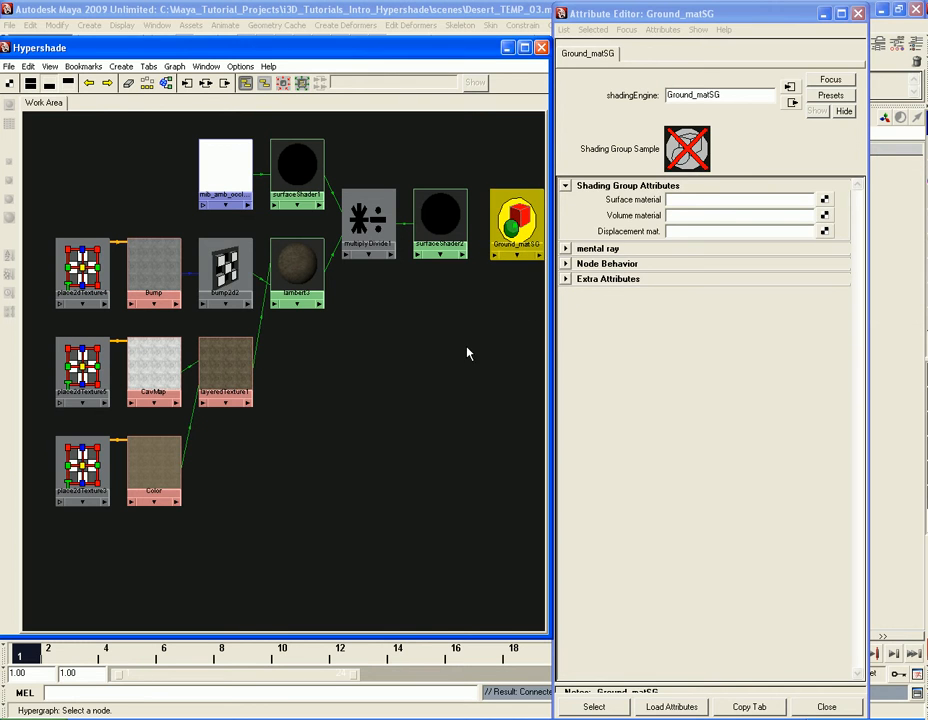
# Step: Rename the lambert3 material node as Result
pyautogui.moveTo(441, 226); pyautogui.dragTo(441, 226, button='middle')
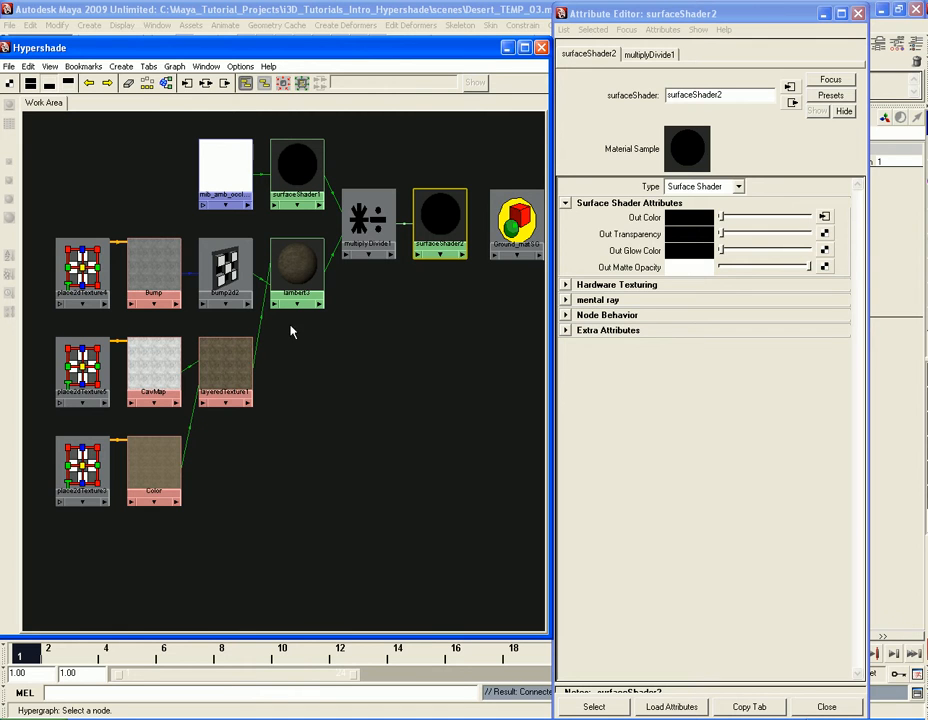
pyautogui.click(300, 268)
pyautogui.moveTo(303, 263); pyautogui.dragTo(300, 400, button='right')
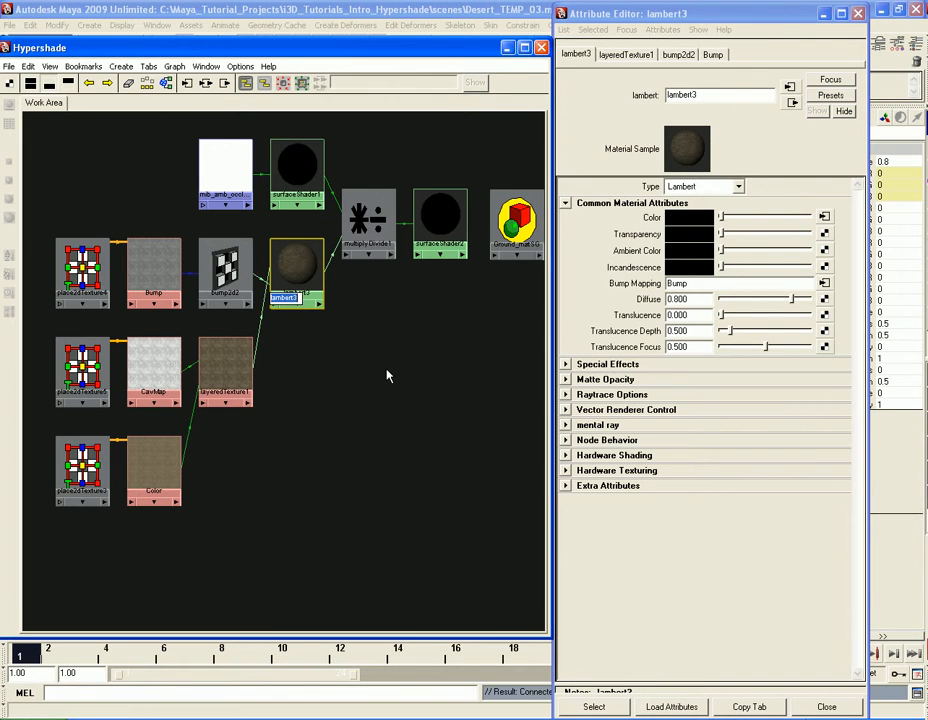
pyautogui.write('Result')
pyautogui.press('Return')
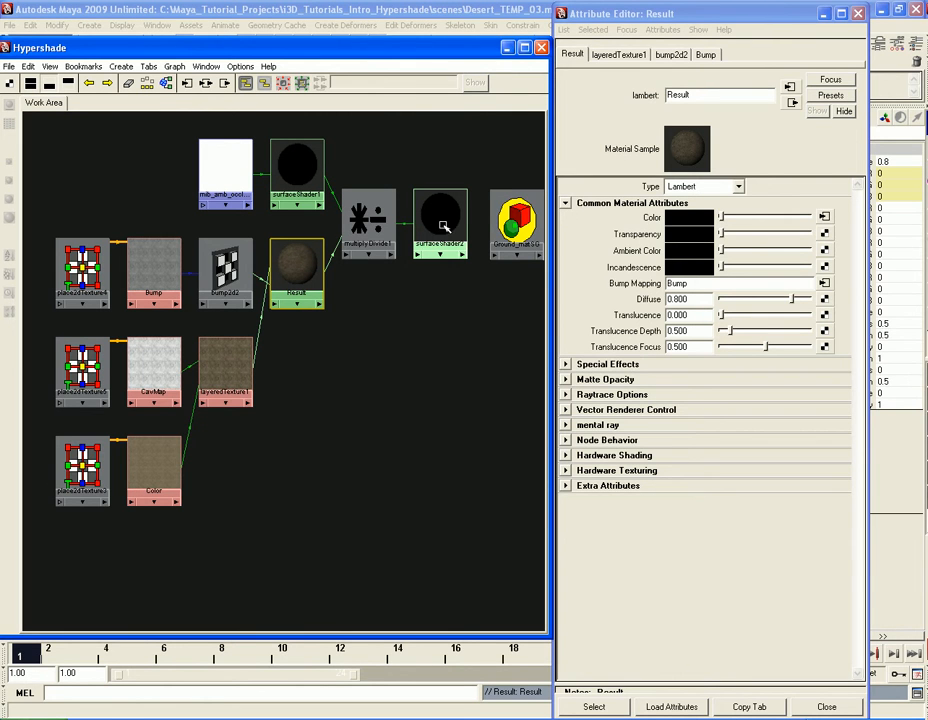
# Step: Rename the surfaceShader2 node as Ground_mat
pyautogui.moveTo(440, 221); pyautogui.dragTo(430, 352, button='right')
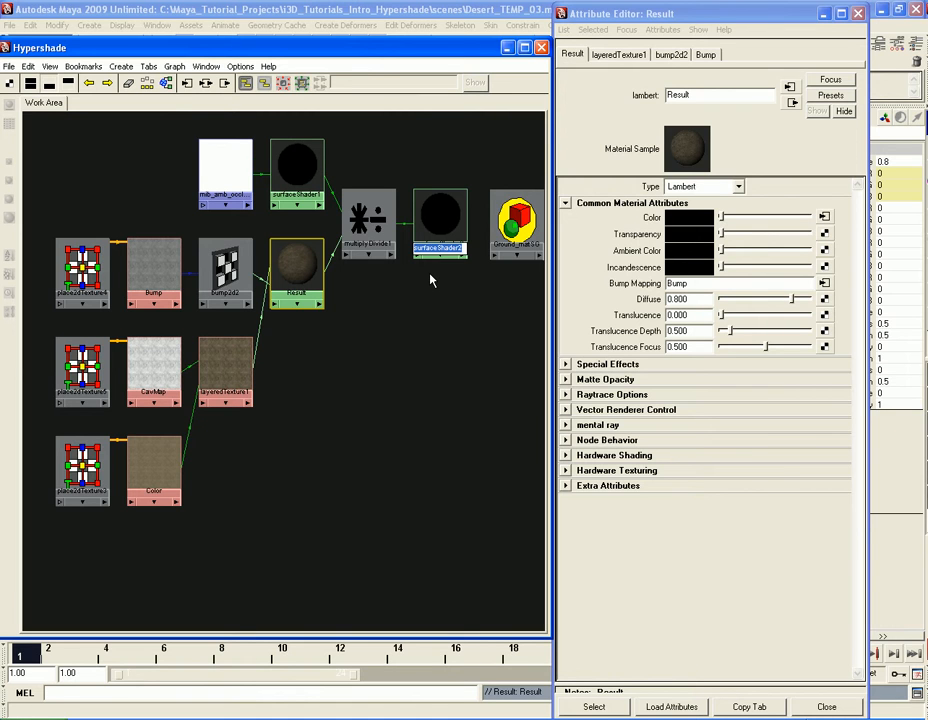
pyautogui.write('Ground_mat')
pyautogui.press('Return')
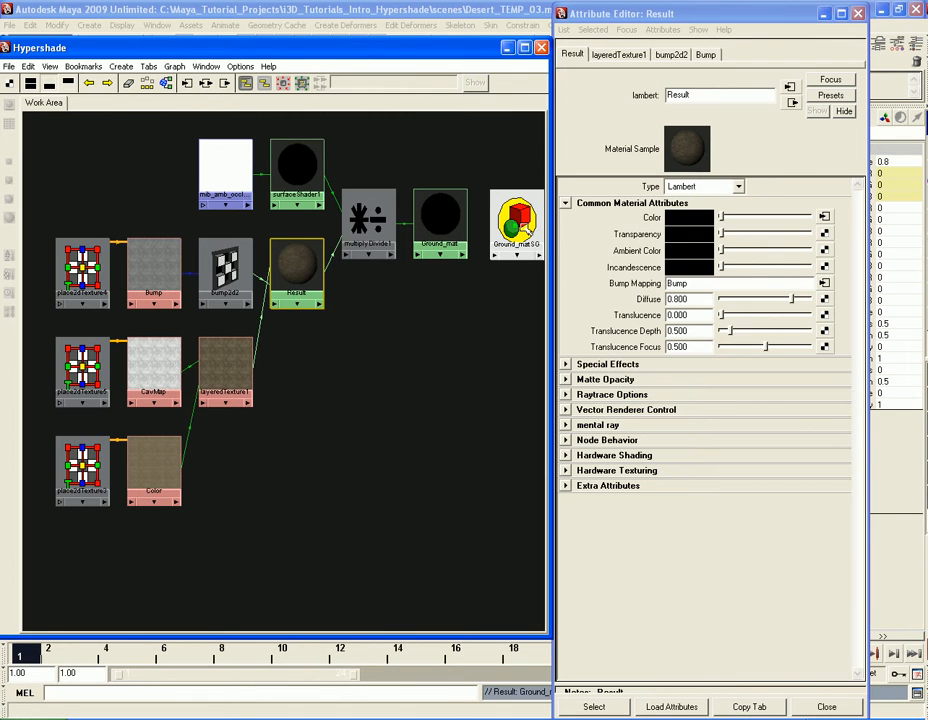
# Step: Assign the Ground_mat shader as the Surface material of the Ground_matSG shading group
pyautogui.click(514, 230)
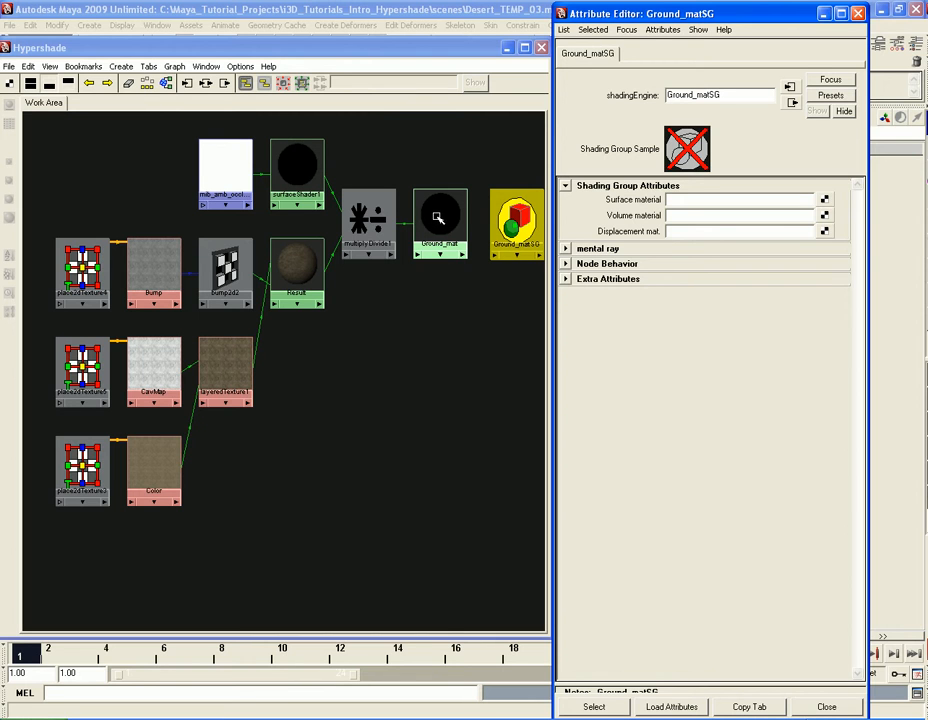
pyautogui.moveTo(434, 215); pyautogui.dragTo(649, 207, button='middle')
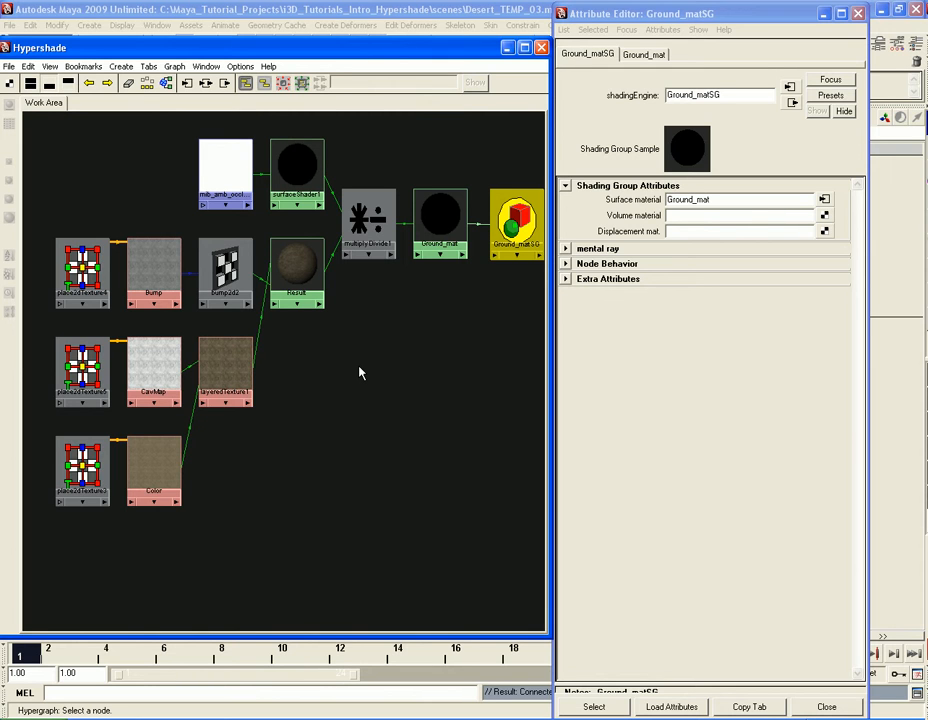
pyautogui.click(360, 214)
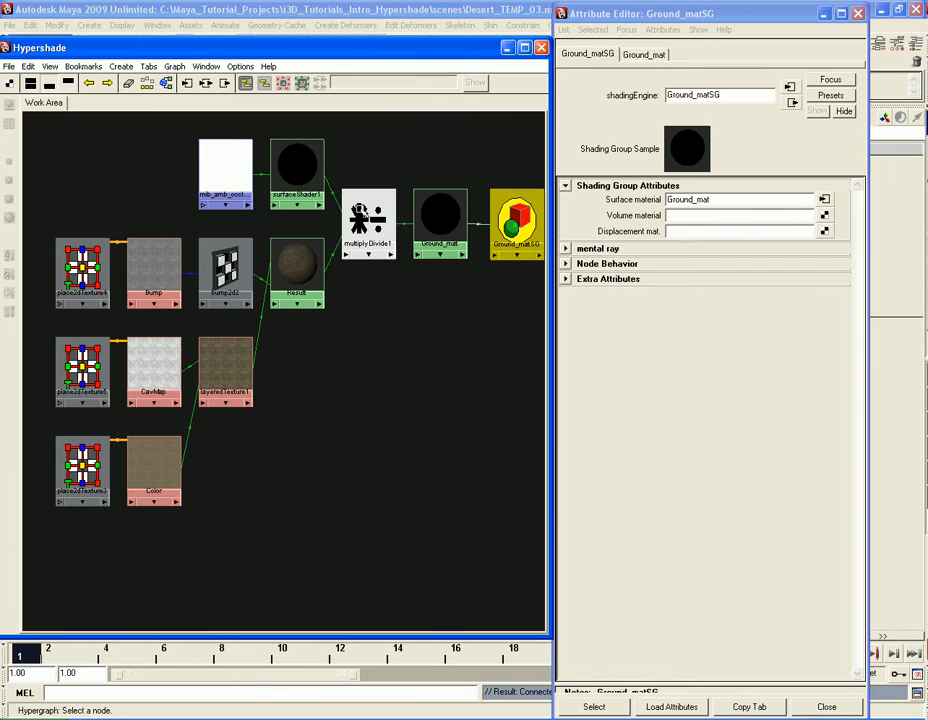
pyautogui.click(373, 296)
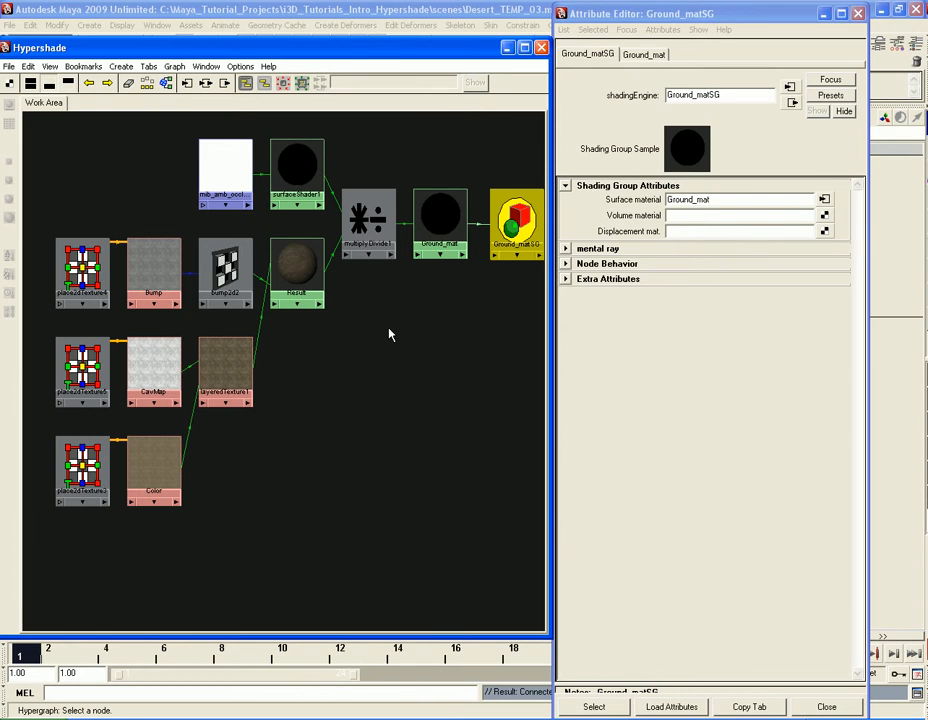
pyautogui.click(622, 385)
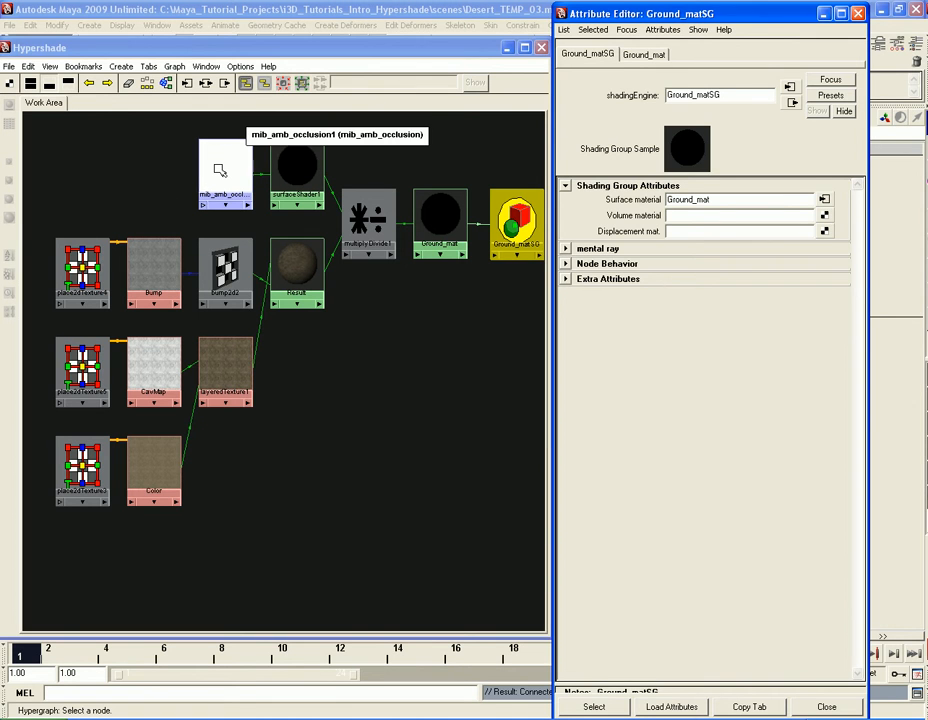
# Step: Display the attributes of mib_amb_occlusion1 and check the option for automatically loading selected attributes
pyautogui.click(218, 168)
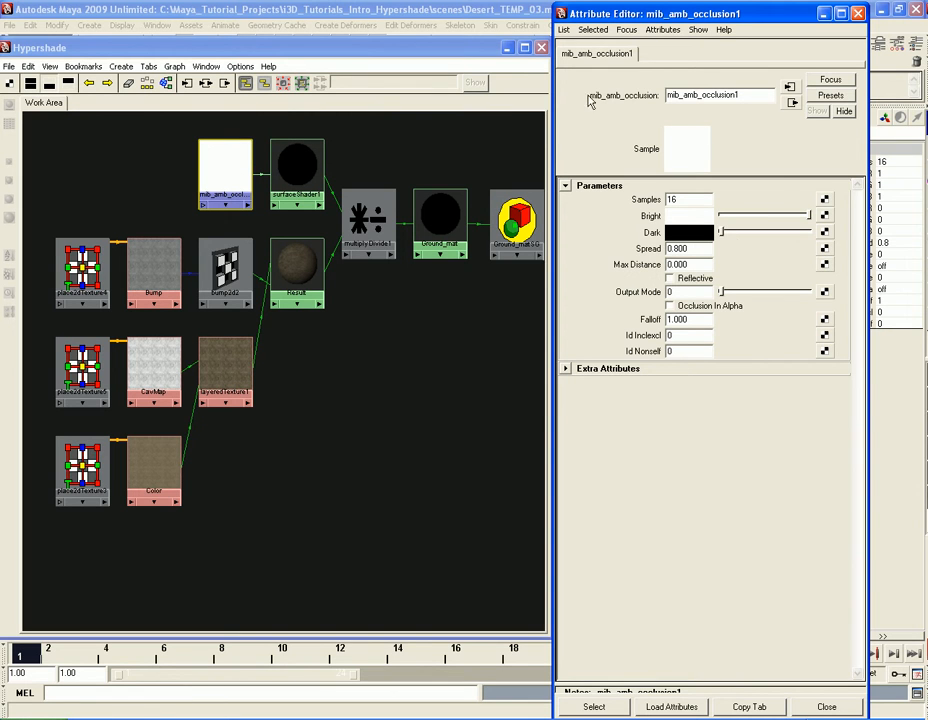
pyautogui.click(566, 30)
pyautogui.click(590, 45)
pyautogui.click(565, 30)
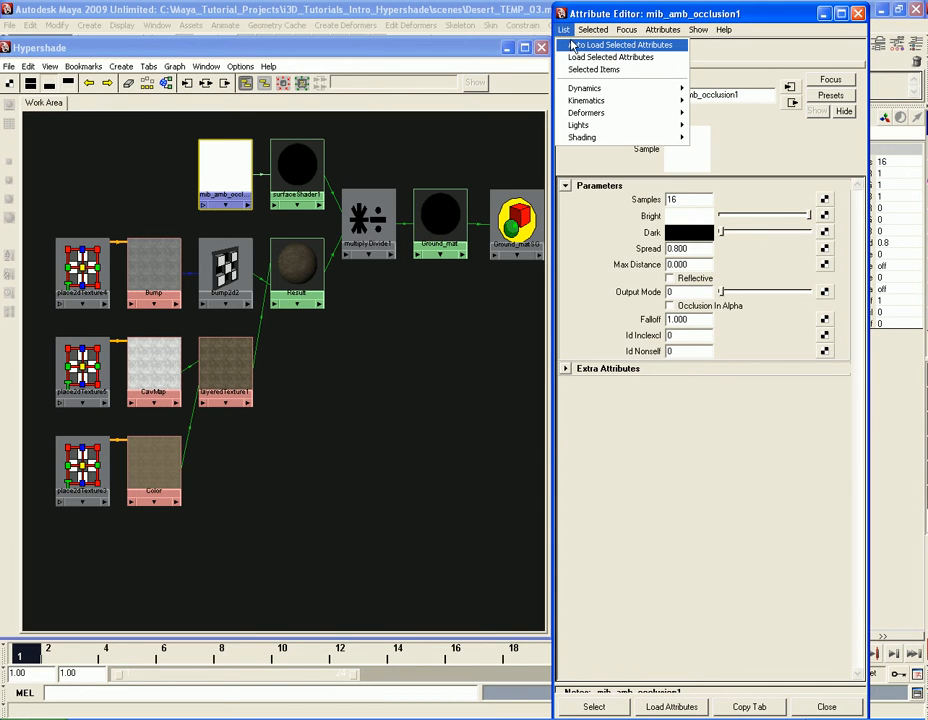
pyautogui.click(758, 18)
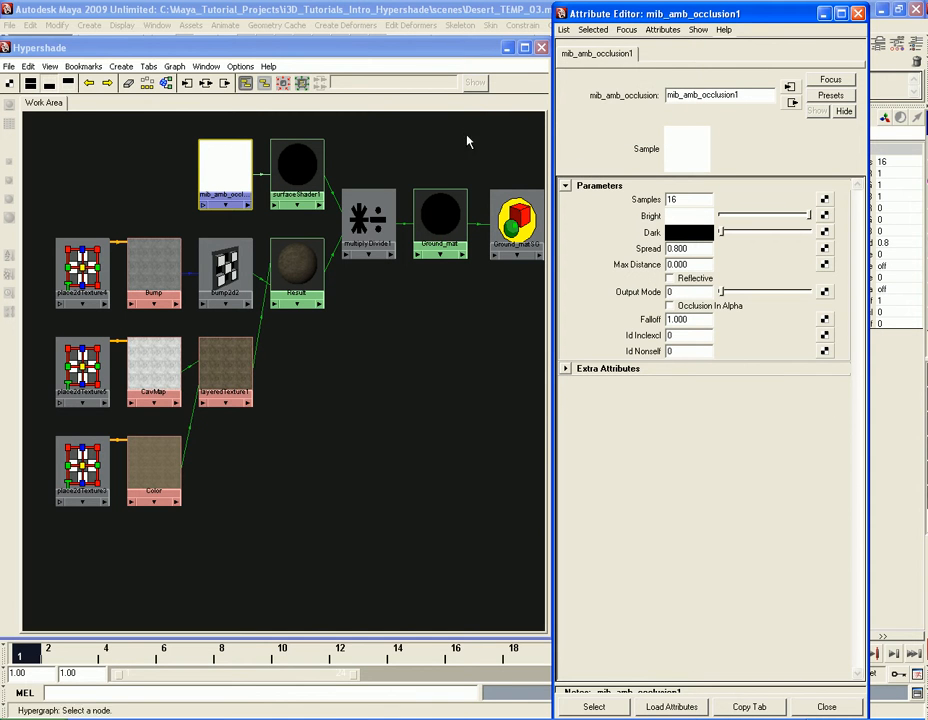
# Step: Keep the existing render for comparison and render the persp view again with mental ray
pyautogui.click(507, 49)
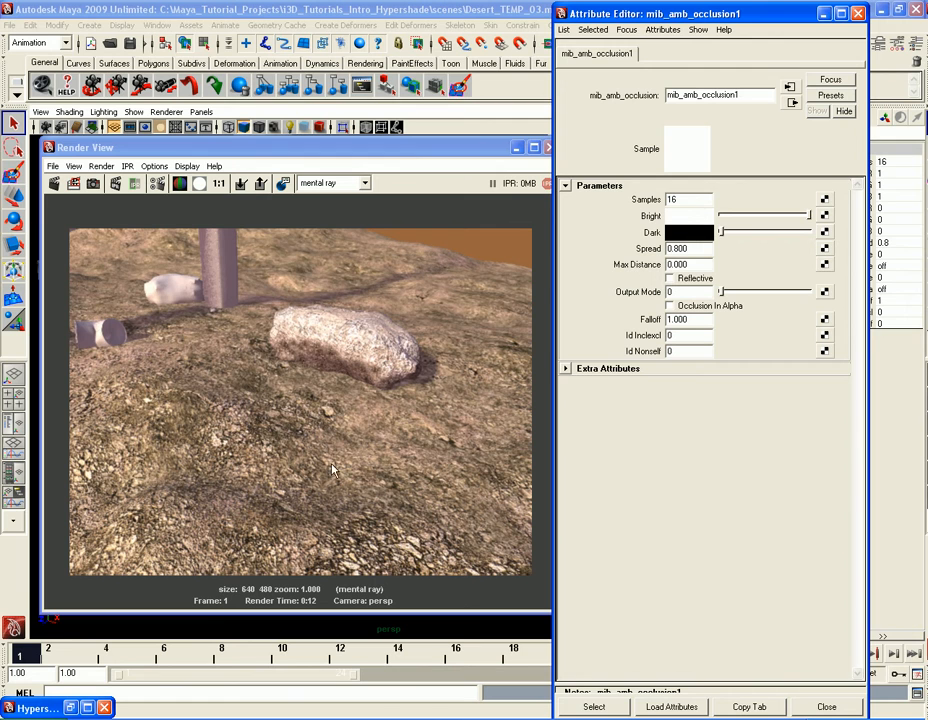
pyautogui.click(241, 184)
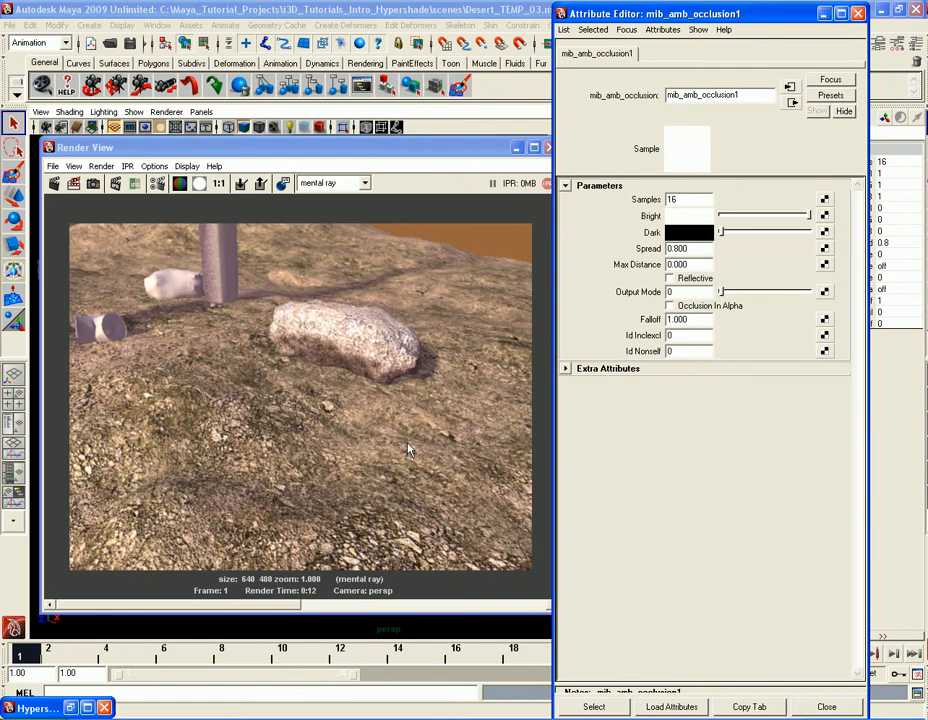
pyautogui.click(55, 184)
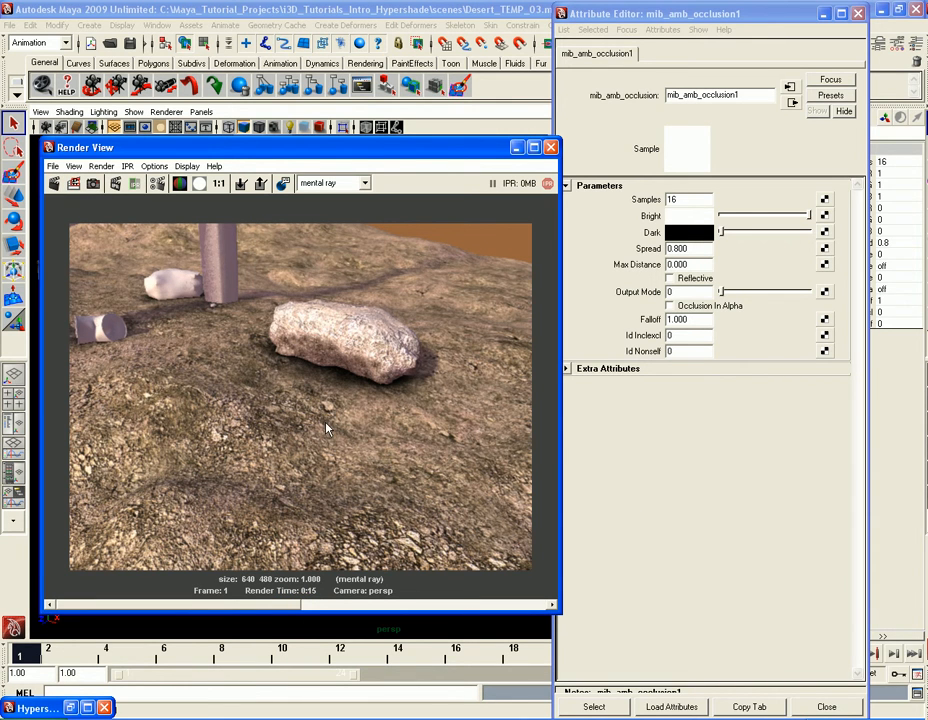
# Step: Compare the new ground render with the stored earlier image and shift the Render View clear of the node attributes
pyautogui.moveTo(236, 606); pyautogui.dragTo(487, 611)
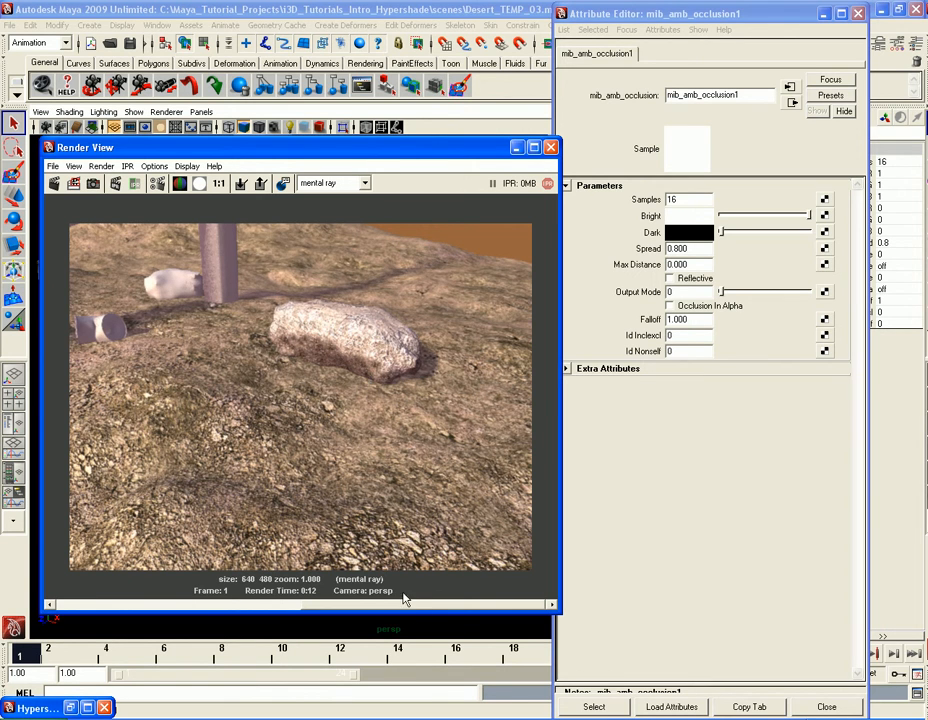
pyautogui.moveTo(418, 609); pyautogui.dragTo(174, 607)
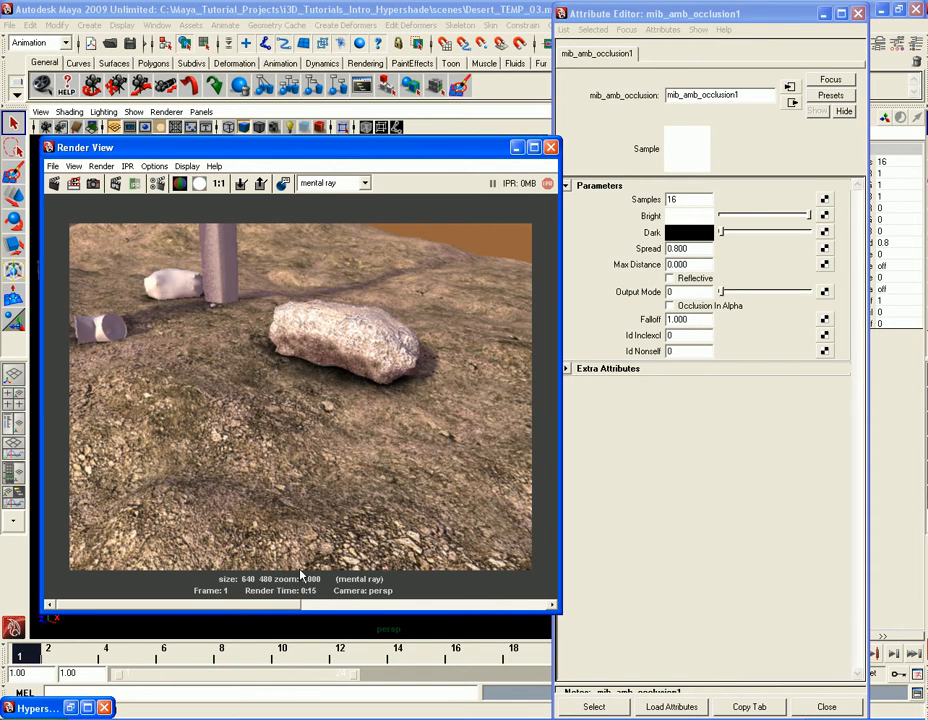
pyautogui.moveTo(278, 605); pyautogui.dragTo(512, 604)
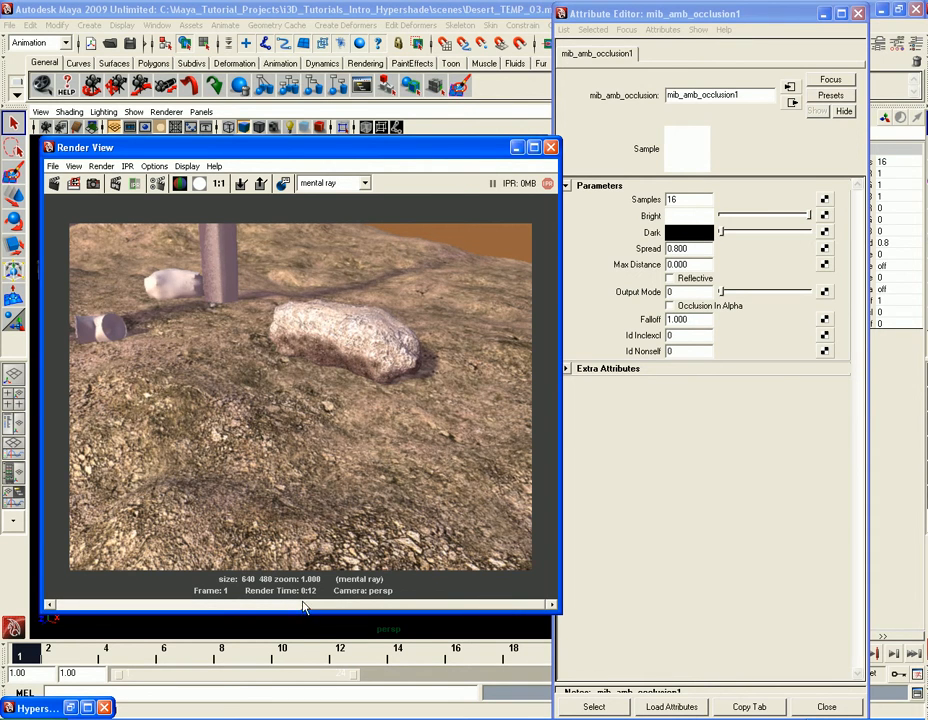
pyautogui.moveTo(393, 610); pyautogui.dragTo(311, 606)
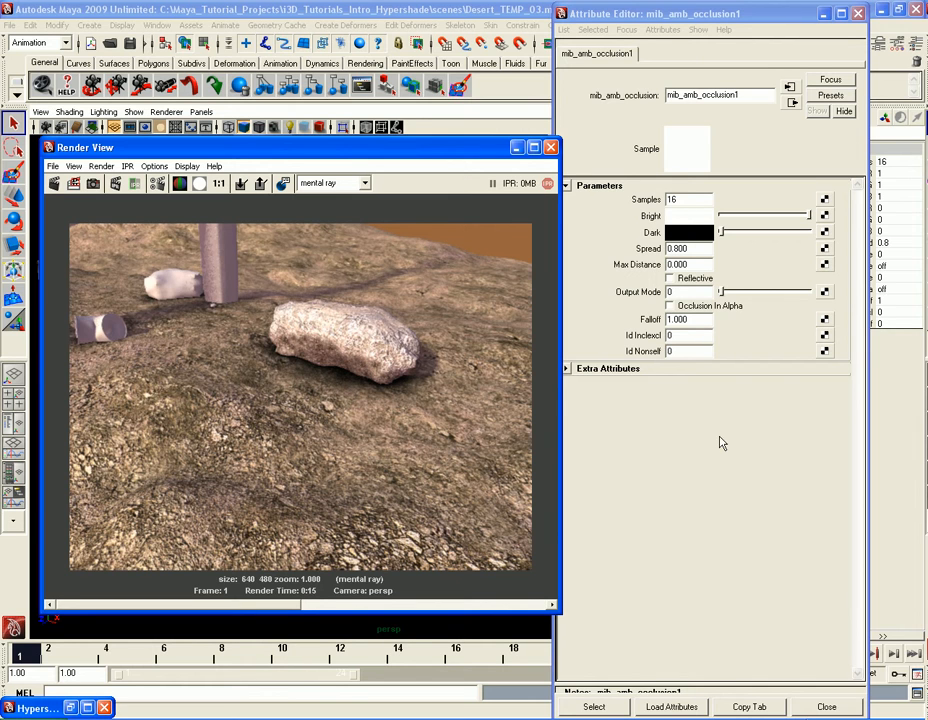
pyautogui.moveTo(472, 155); pyautogui.dragTo(459, 155)
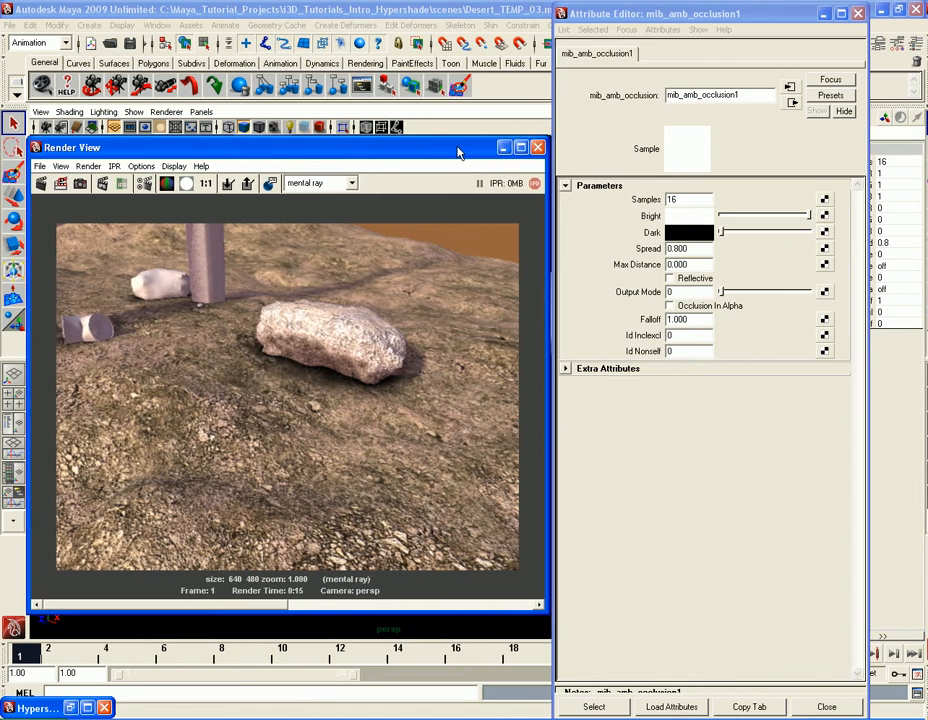
# Step: Set the Bright color of mib_amb_occlusion1 to red and render only a region around the rock
pyautogui.doubleClick(708, 200)
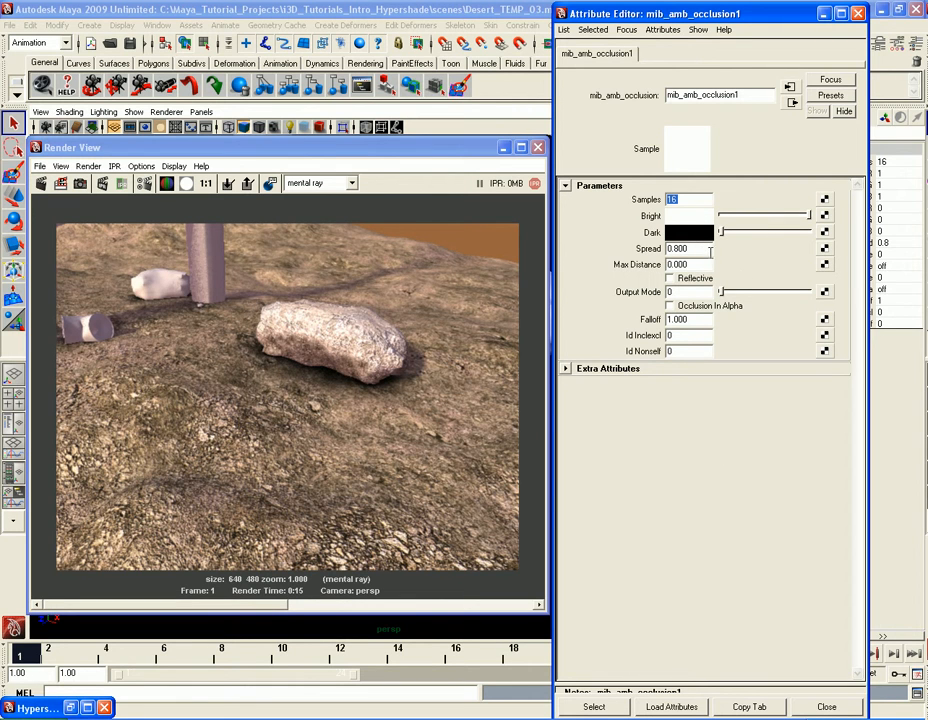
pyautogui.click(706, 249)
pyautogui.click(684, 220)
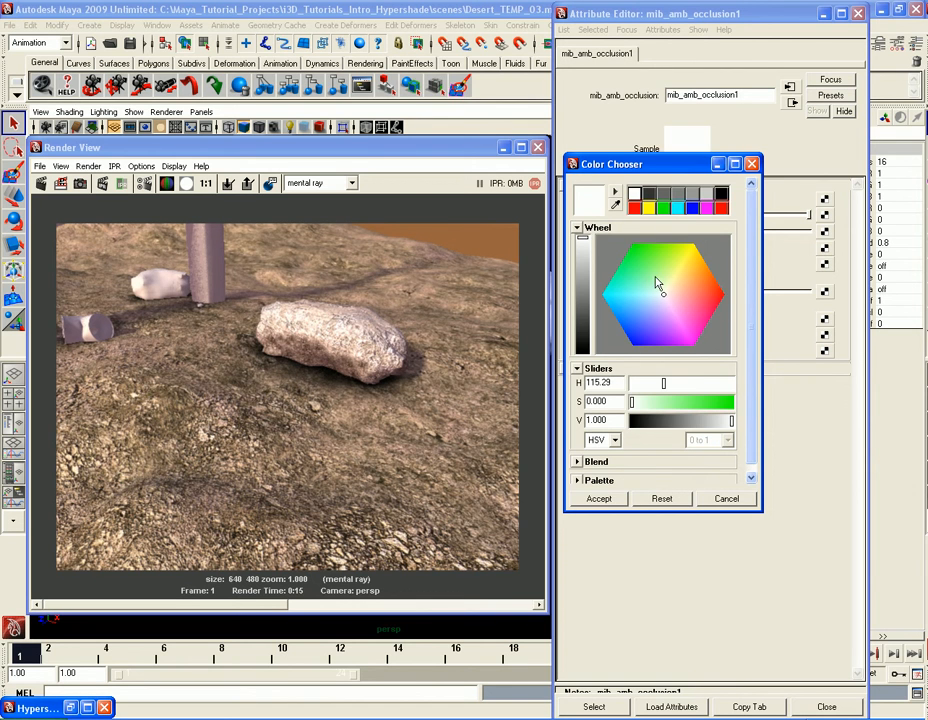
pyautogui.click(634, 207)
pyautogui.click(606, 500)
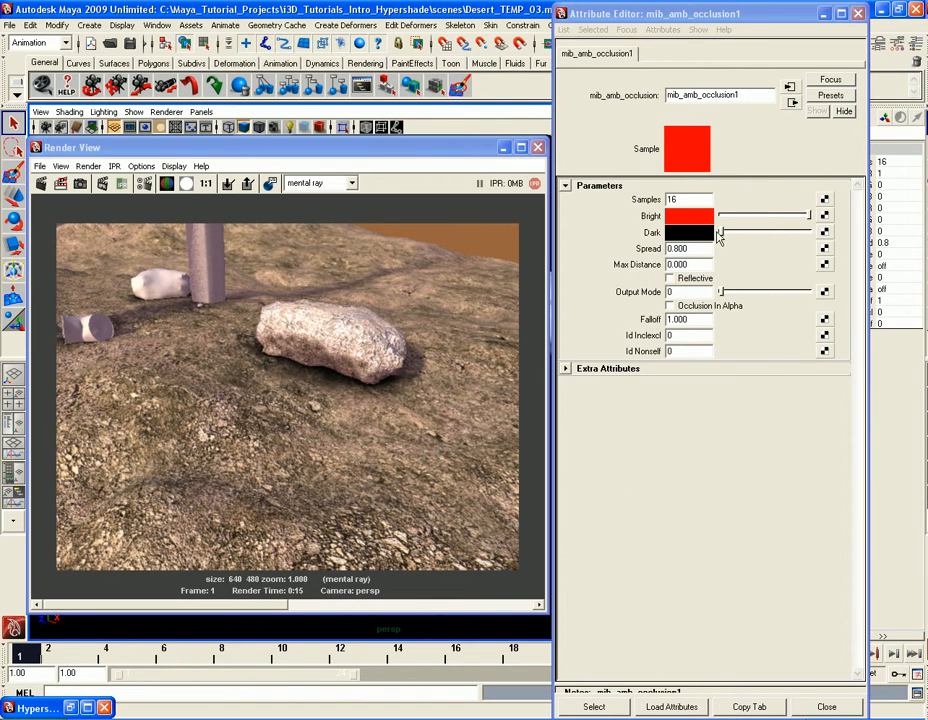
pyautogui.moveTo(199, 298); pyautogui.dragTo(473, 494)
pyautogui.click(60, 183)
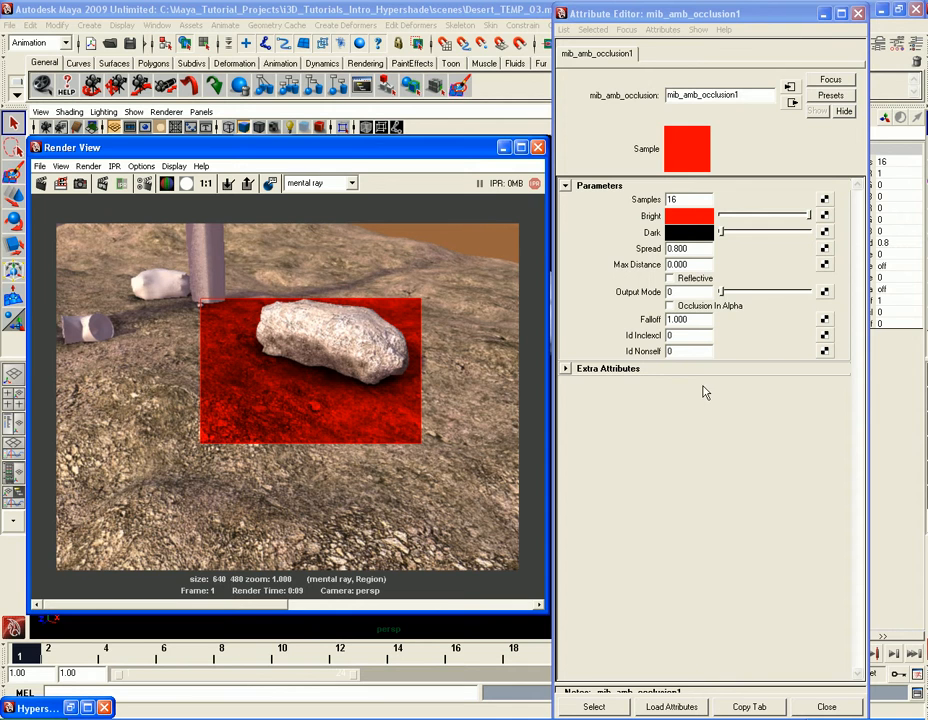
# Step: Set the Bright color of mib_amb_occlusion1 back to white
pyautogui.click(700, 217)
pyautogui.click(633, 193)
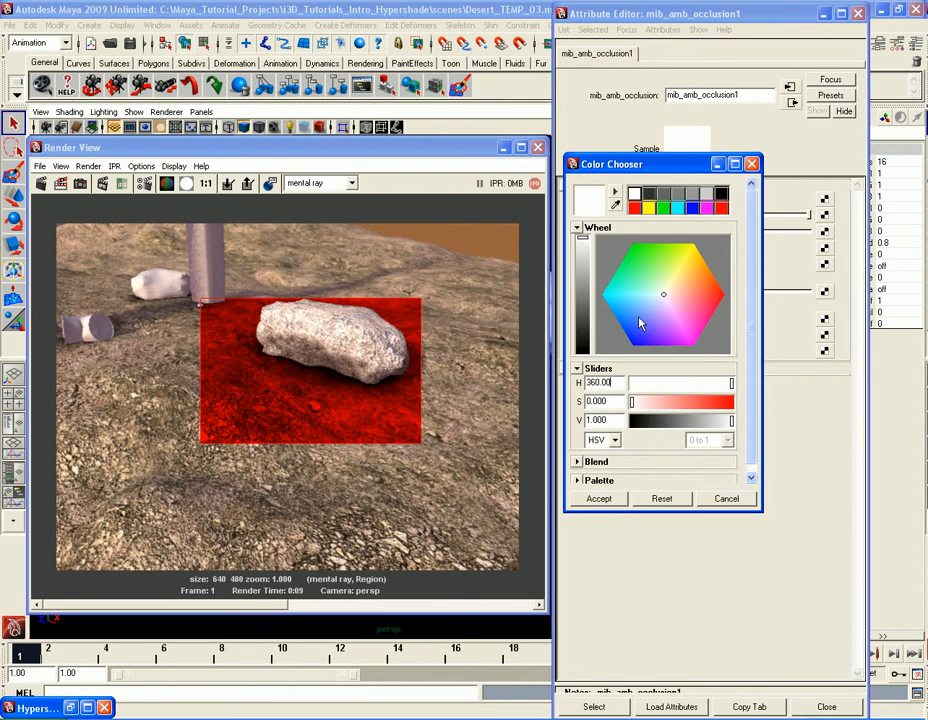
pyautogui.click(599, 498)
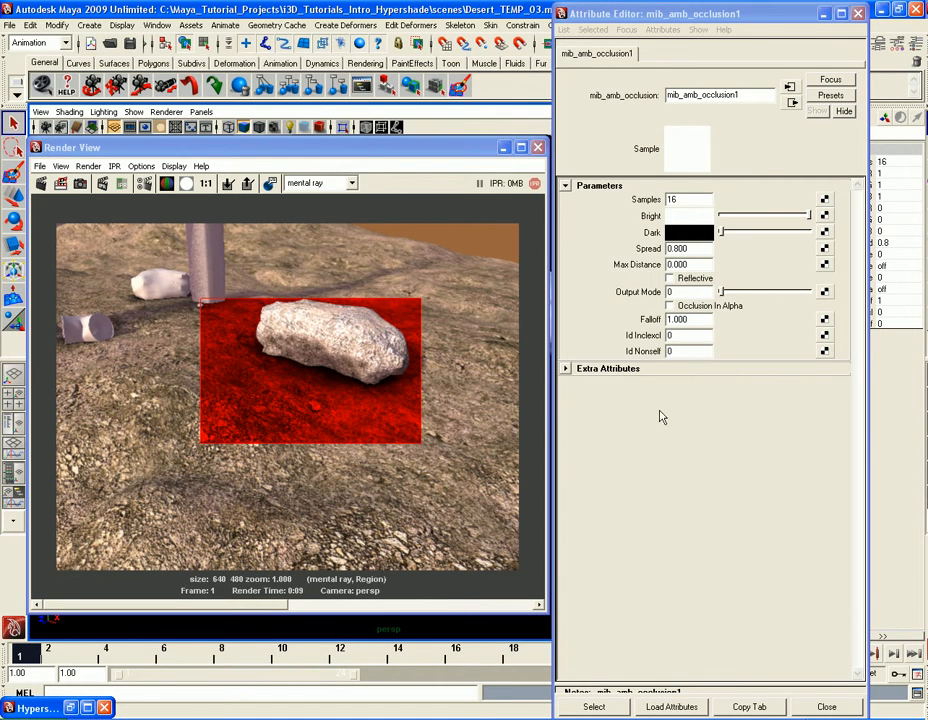
# Step: Review the two layers of layeredTexture1 and their blend settings in the shading network
pyautogui.click(72, 707)
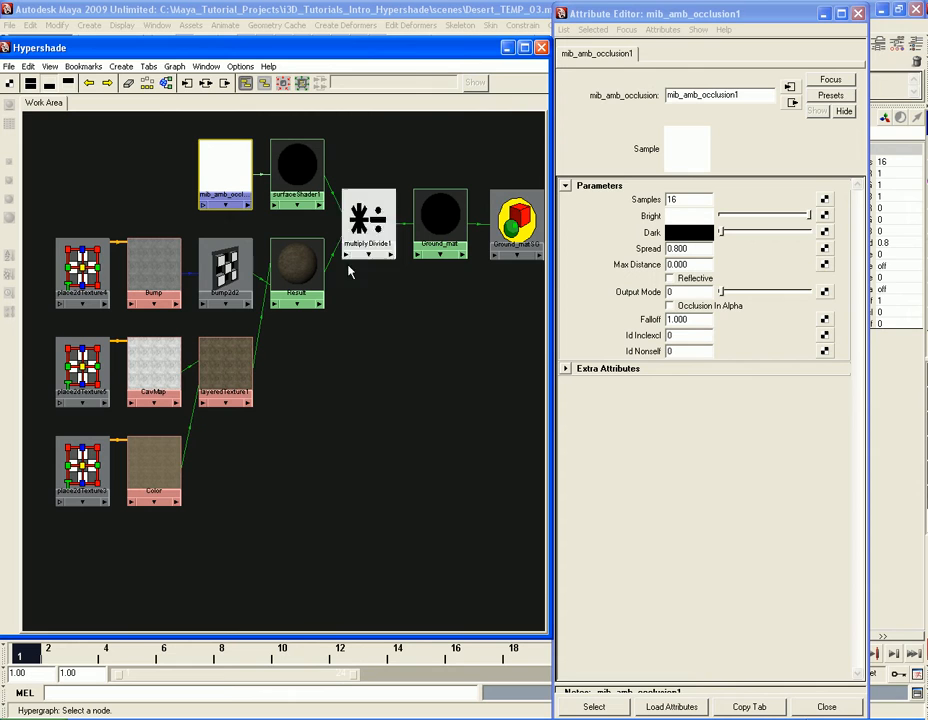
pyautogui.click(228, 354)
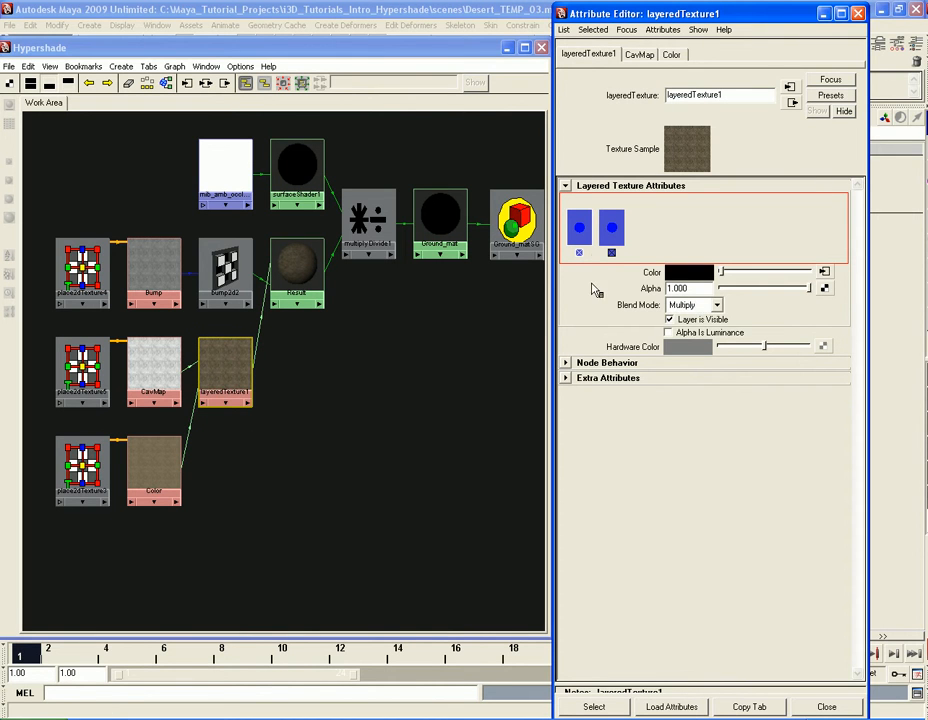
pyautogui.click(609, 232)
pyautogui.click(582, 230)
pyautogui.click(857, 14)
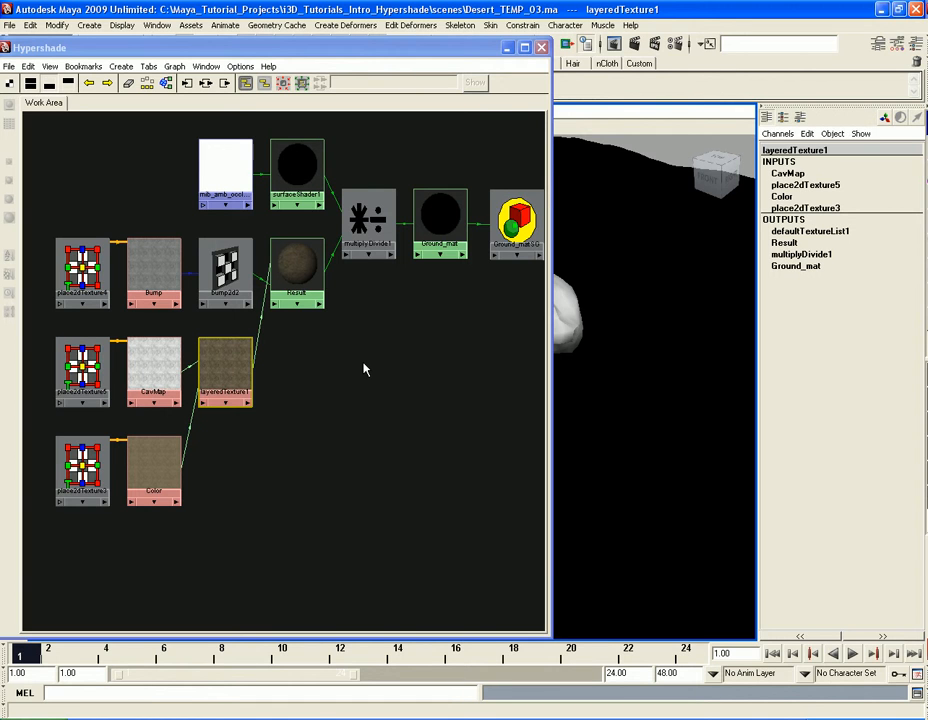
# Step: Bring back the mib_amb_occlusion1 attributes and re-render the region around the rock
pyautogui.doubleClick(222, 166)
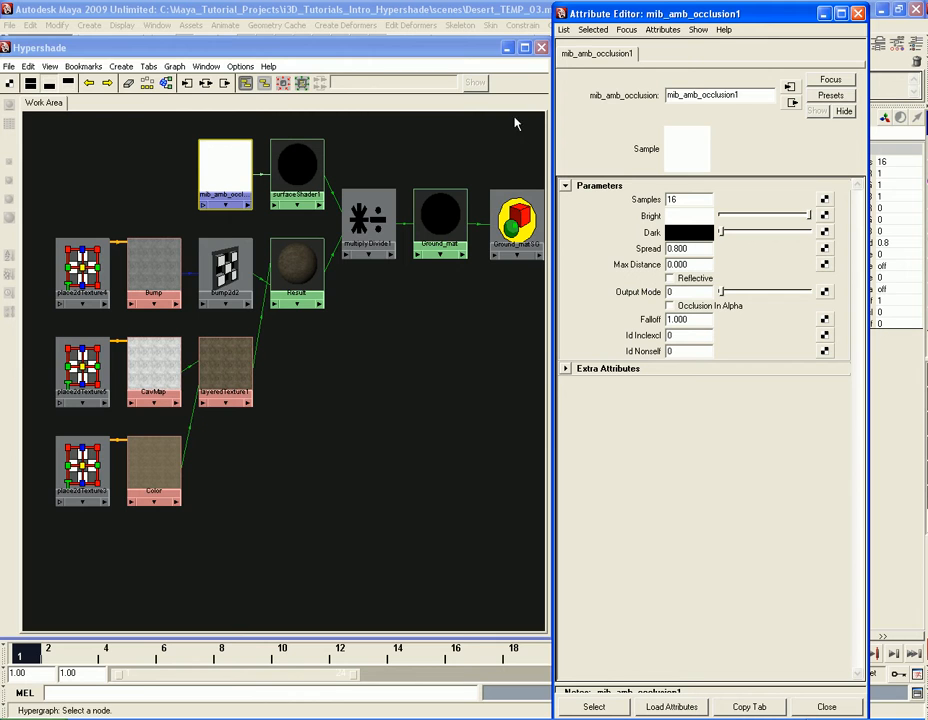
pyautogui.click(507, 47)
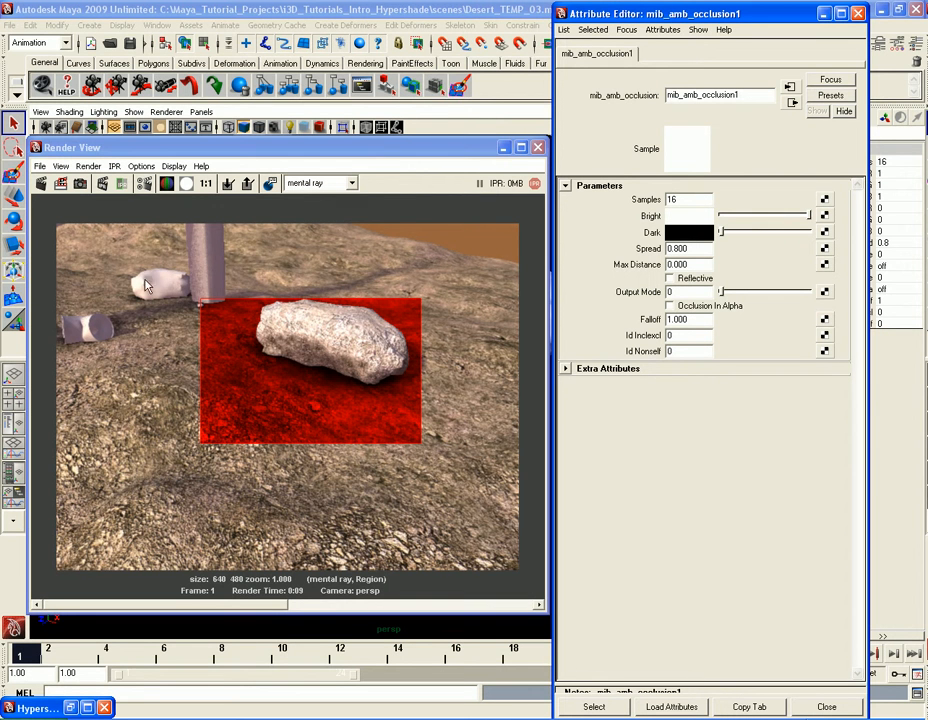
pyautogui.click(61, 183)
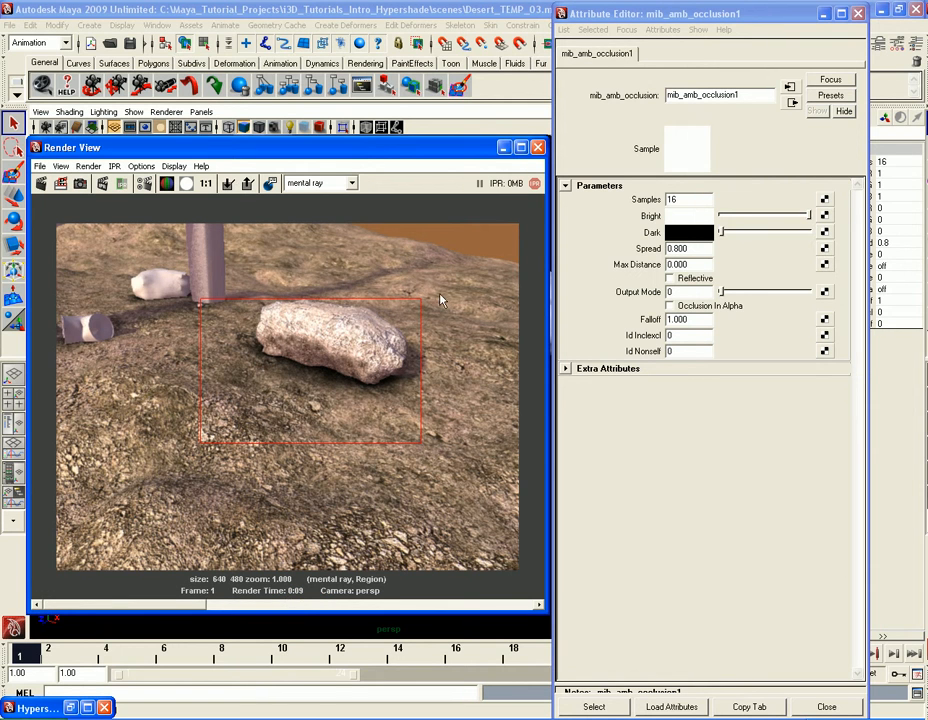
# Step: Lighten the Dark color of mib_amb_occlusion1 to mid grey (0.529), re-render the rock region and compare it with the stored render
pyautogui.moveTo(721, 232); pyautogui.dragTo(772, 236)
pyautogui.click(61, 186)
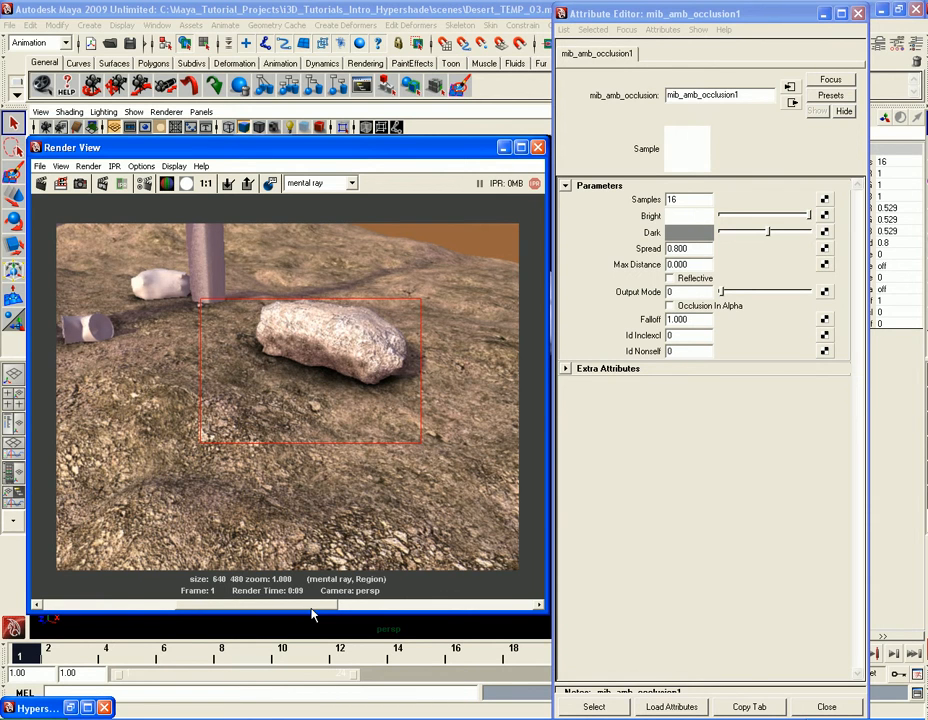
pyautogui.moveTo(311, 607); pyautogui.dragTo(173, 606)
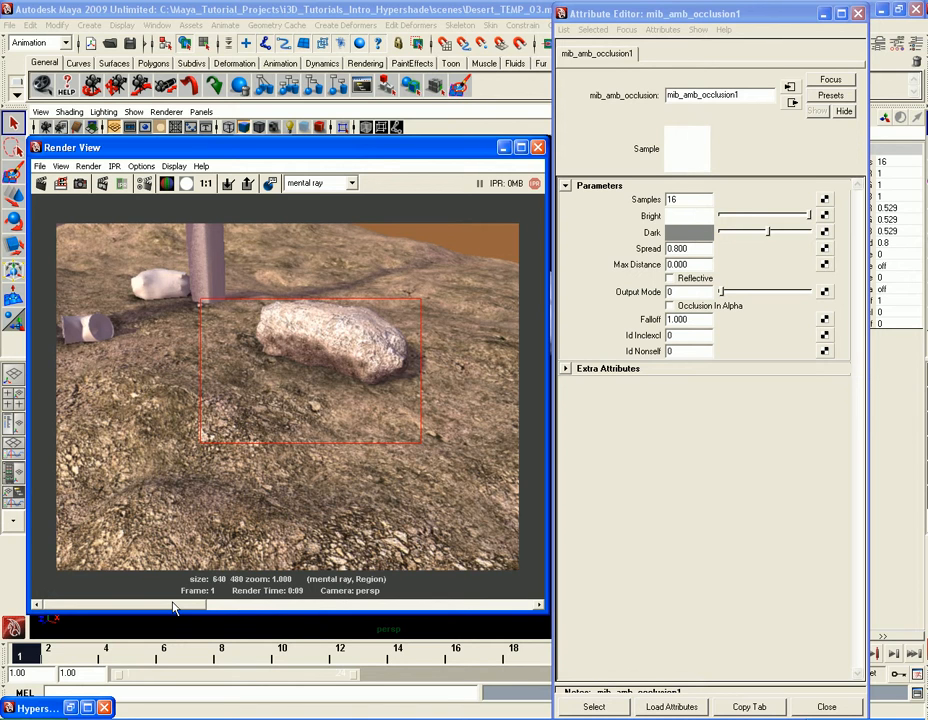
# Step: Compare the stored renders of the rock and set the Dark color of mib_amb_occlusion1 back to black
pyautogui.moveTo(173, 607); pyautogui.dragTo(490, 609)
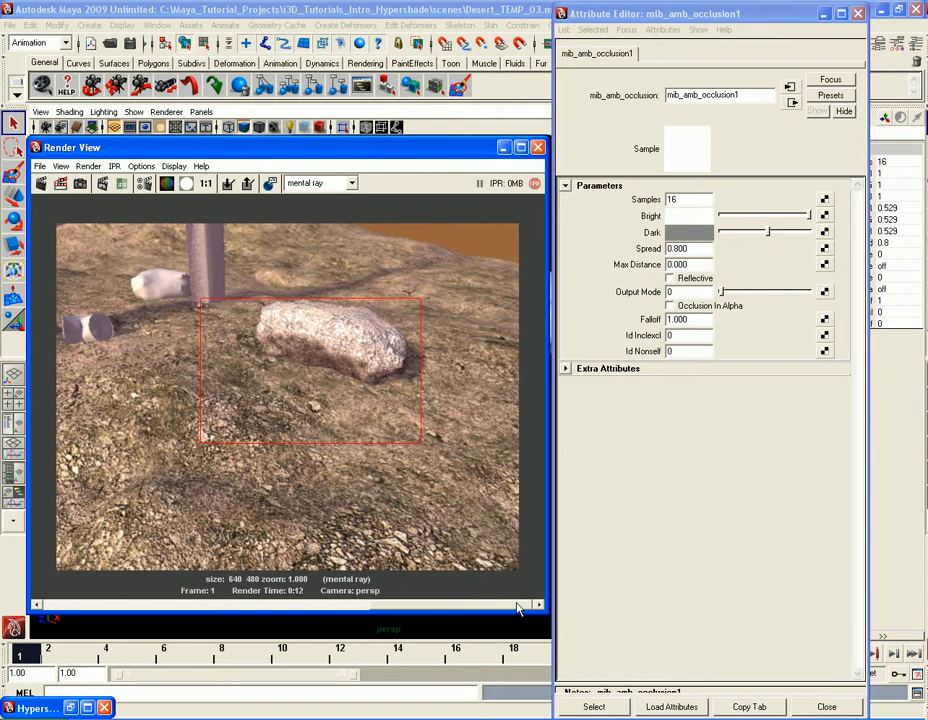
pyautogui.moveTo(517, 608); pyautogui.dragTo(285, 615)
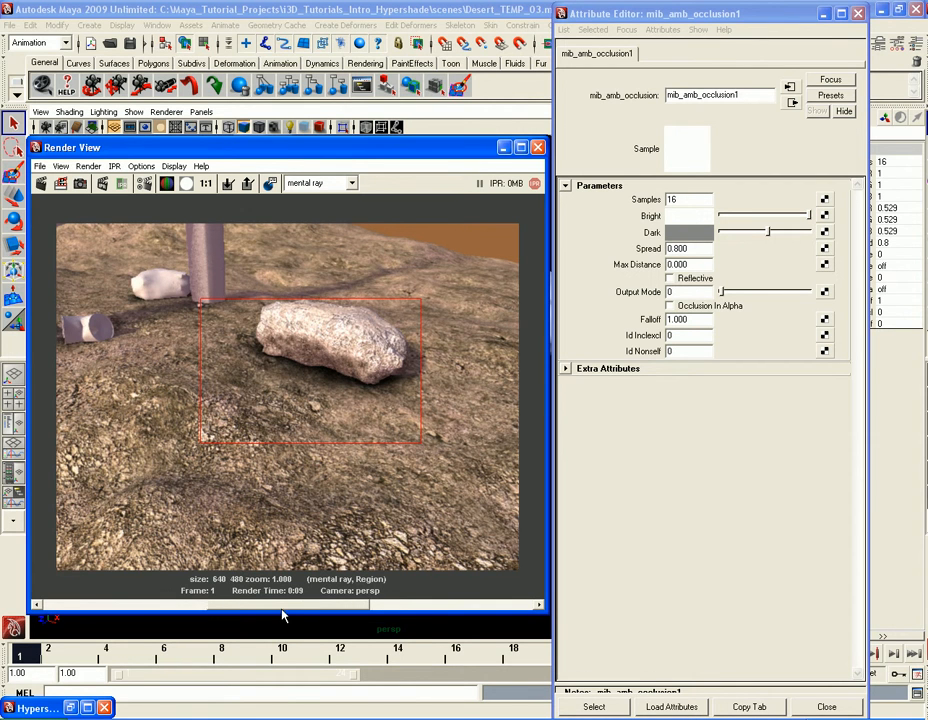
pyautogui.click(751, 242)
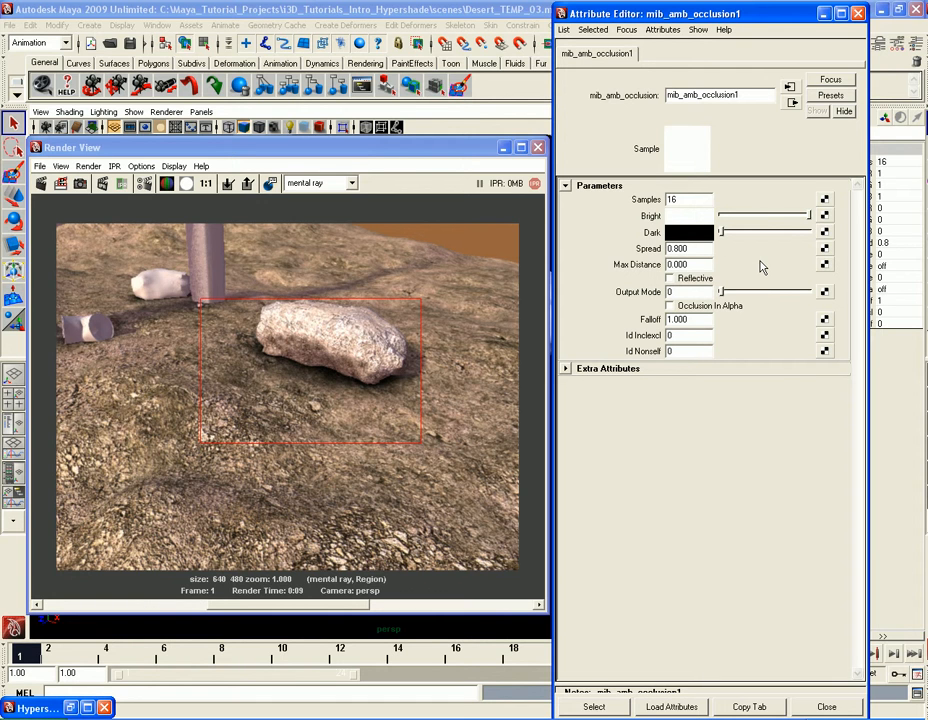
# Step: Set the Max Distance of mib_amb_occlusion1 to 5 and re-render the region around the rock
pyautogui.doubleClick(706, 264)
pyautogui.write('5')
pyautogui.press('Return')
pyautogui.click(62, 184)
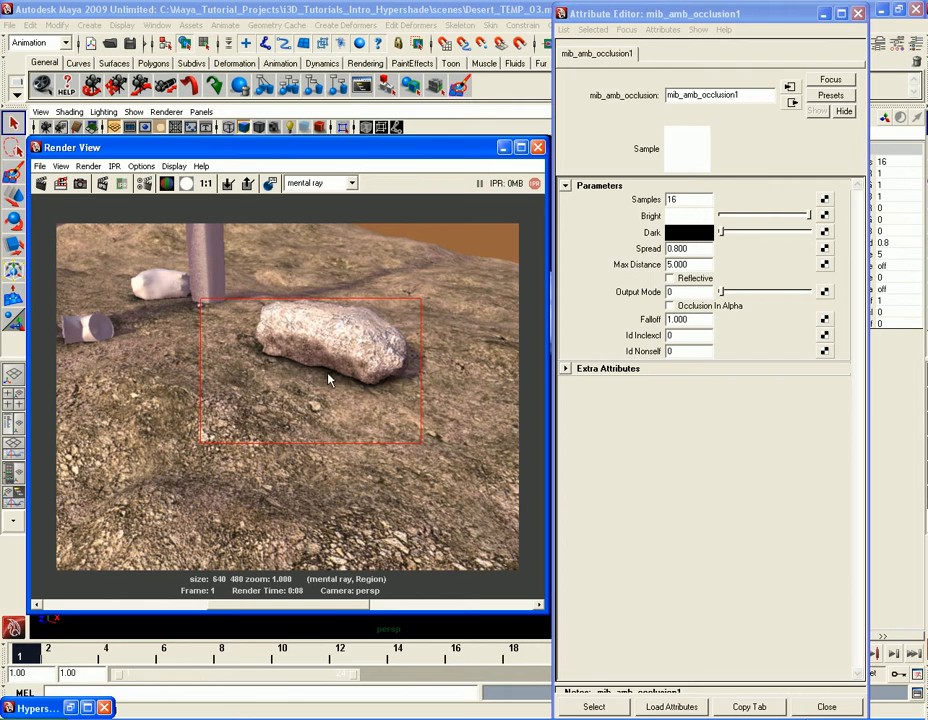
# Step: Compare the limited-distance occlusion render with the stored renders, checking the contact shadow around the rock
pyautogui.moveTo(294, 610)
pyautogui.mouseDown()
pyautogui.moveTo(135, 608)
pyautogui.moveTo(284, 610)
pyautogui.mouseUp()
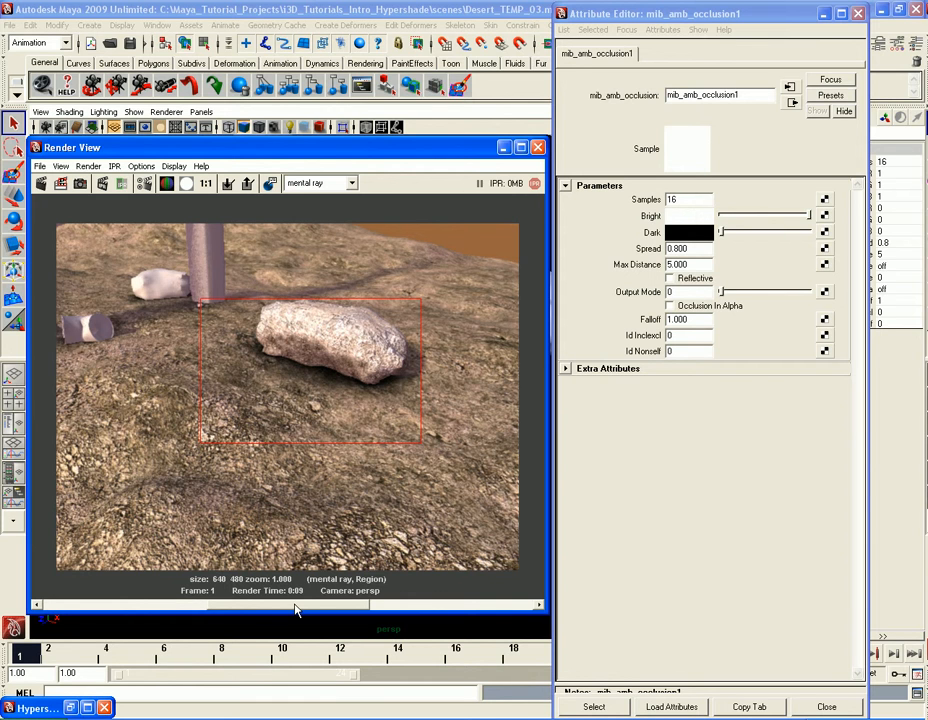
pyautogui.moveTo(296, 610); pyautogui.dragTo(133, 617)
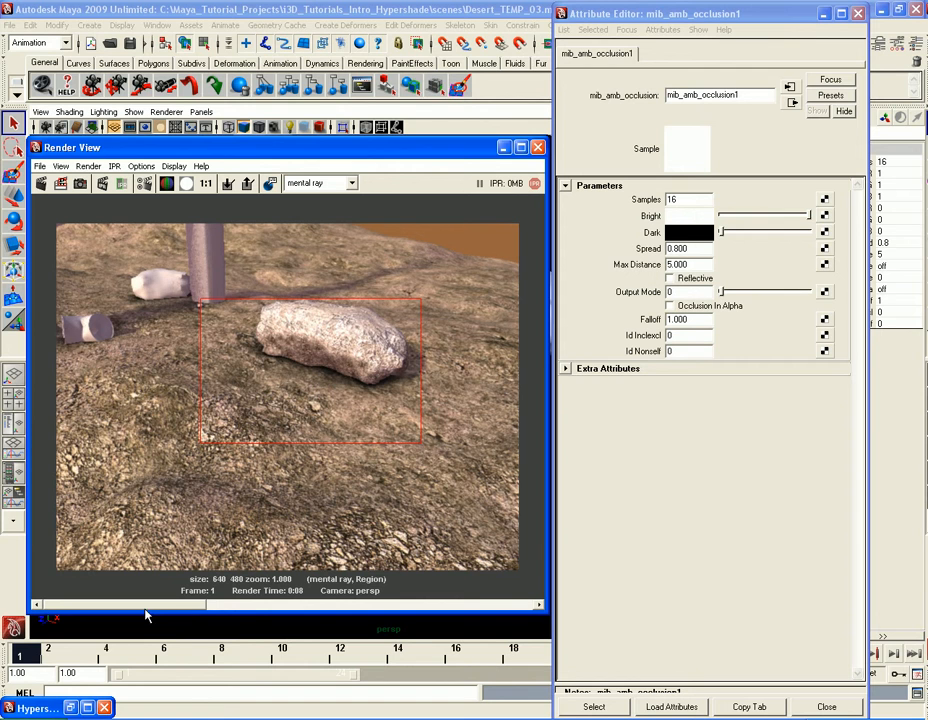
pyautogui.moveTo(193, 607); pyautogui.dragTo(115, 606)
pyautogui.moveTo(160, 605); pyautogui.dragTo(296, 602)
pyautogui.click(311, 605)
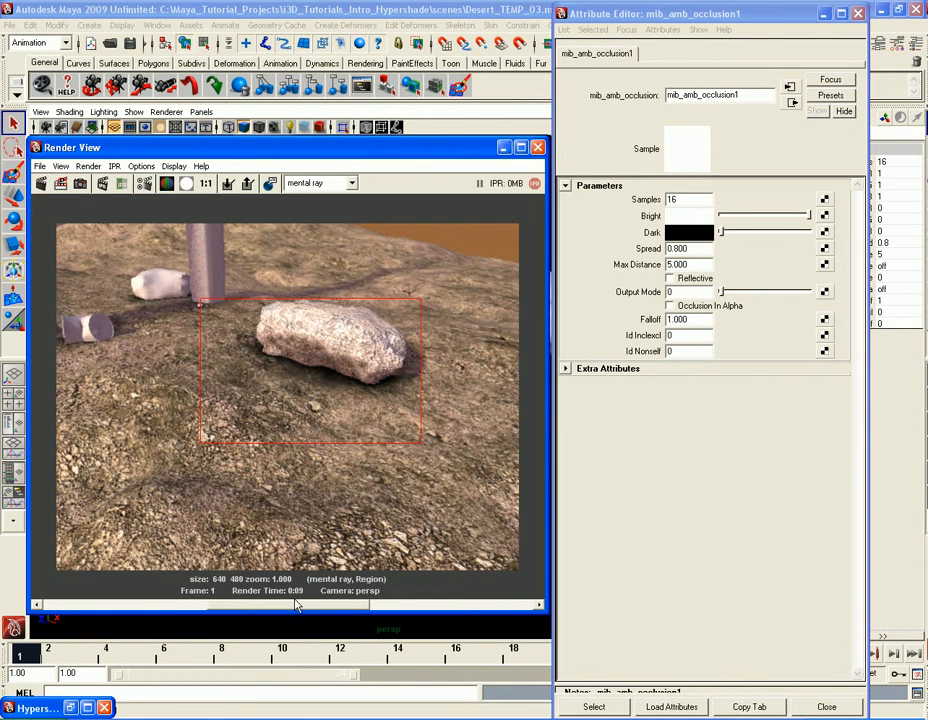
pyautogui.click(166, 605)
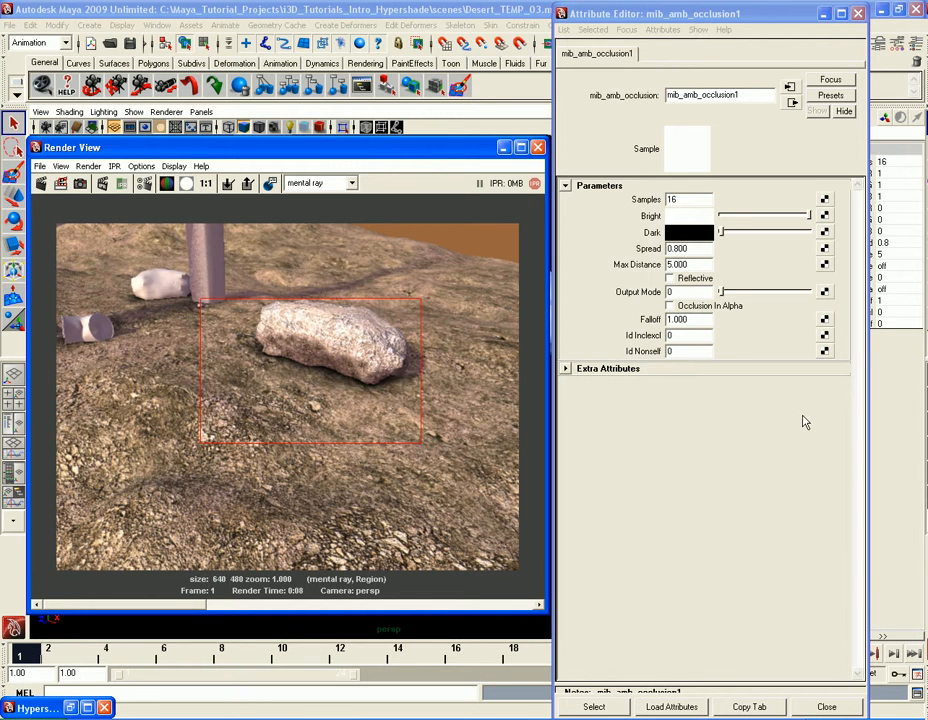
# Step: Close the occlusion attributes and review the complete Ground_mat network and its material swatch in the Hypershade
pyautogui.click(859, 16)
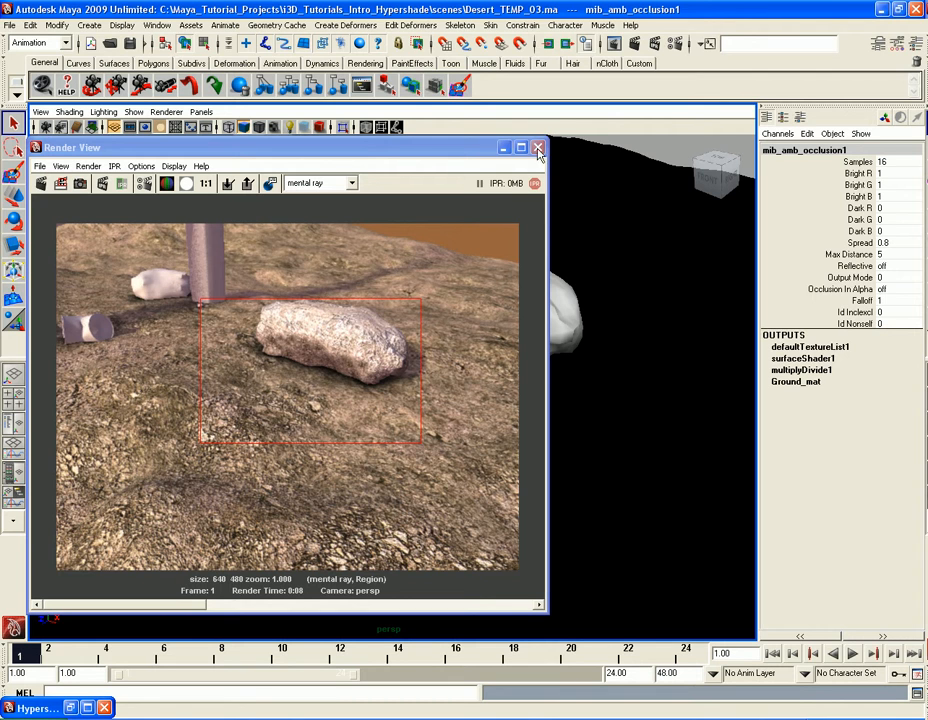
pyautogui.click(71, 708)
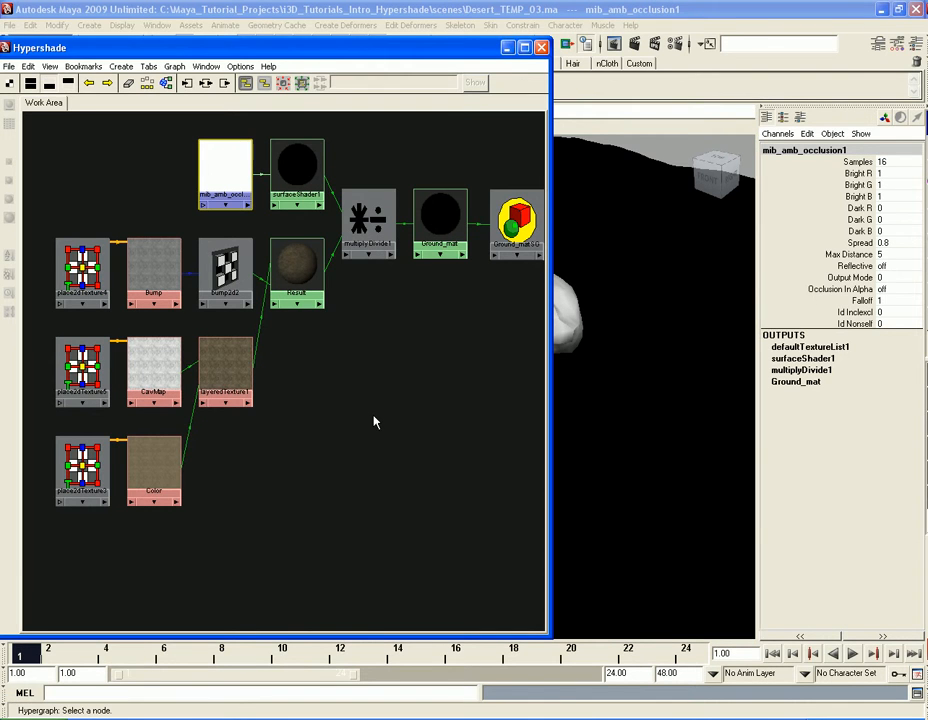
pyautogui.press('a')
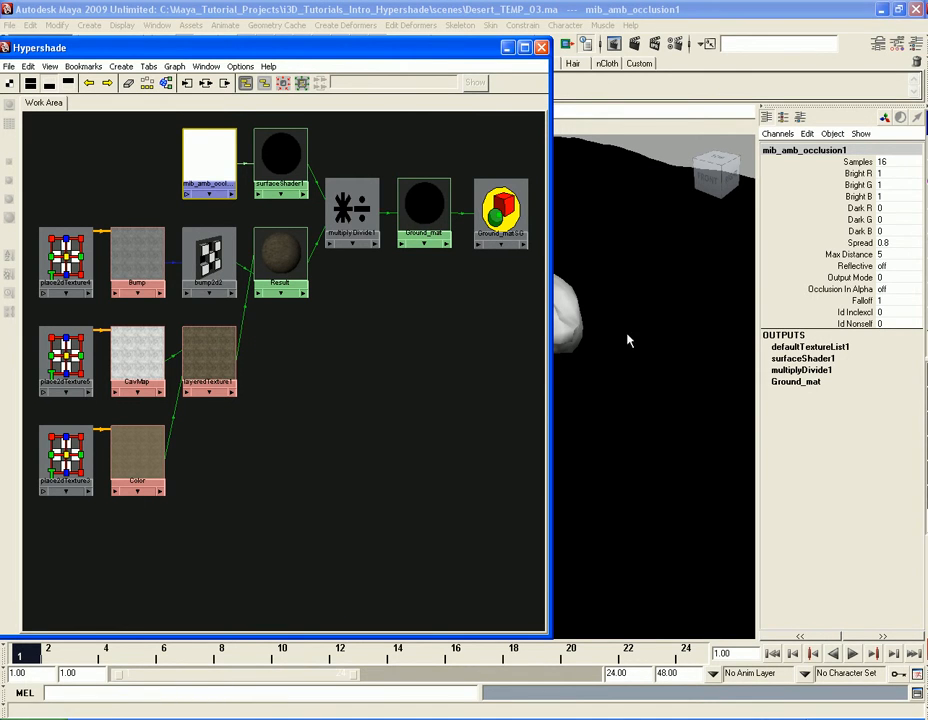
pyautogui.click(507, 48)
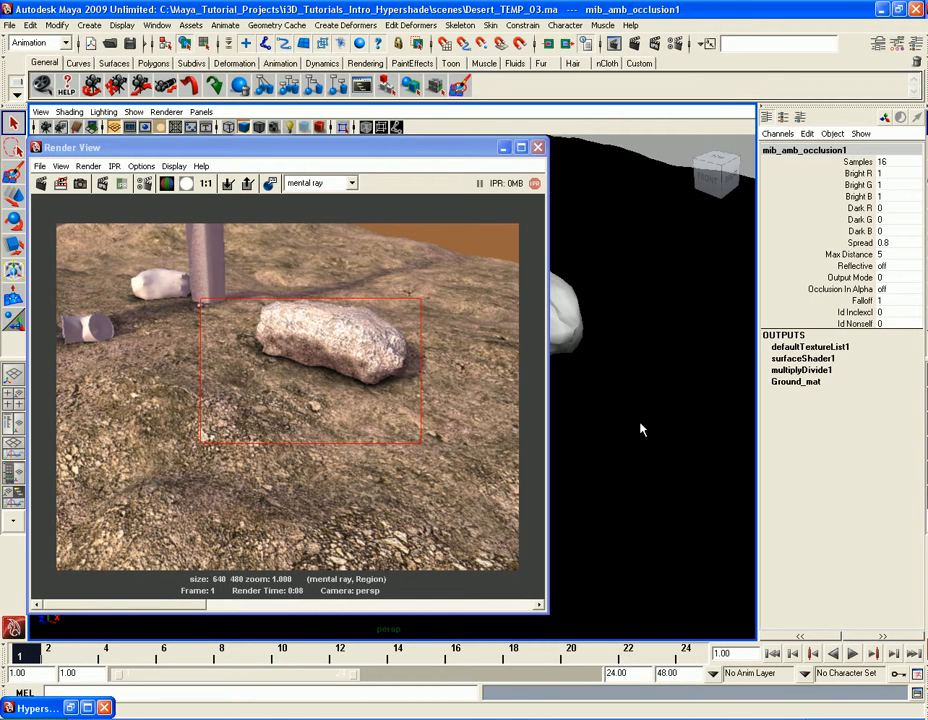
pyautogui.click(70, 708)
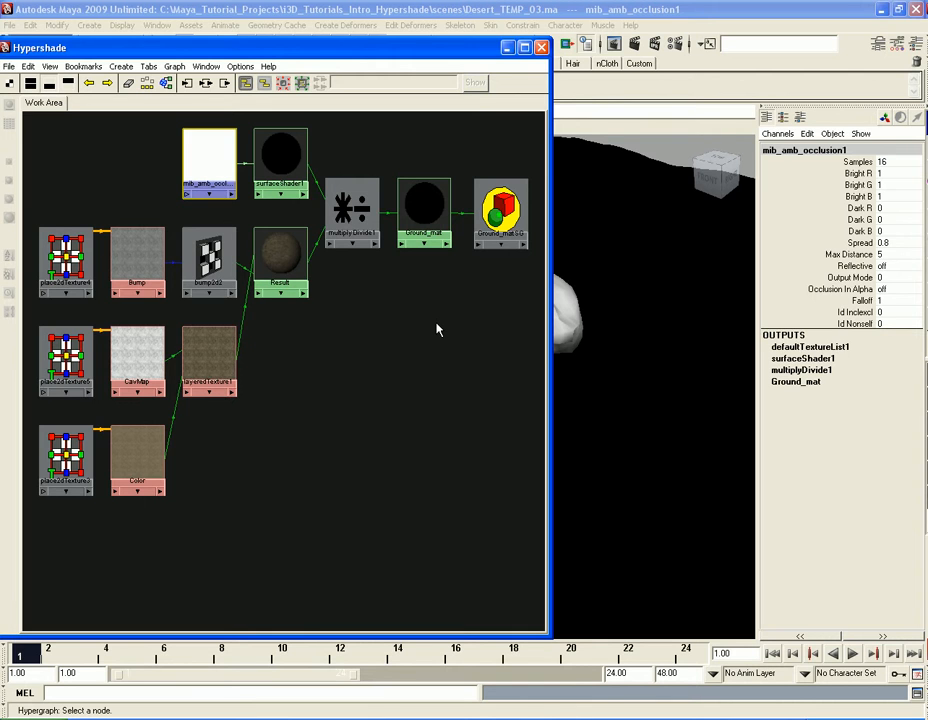
pyautogui.click(32, 86)
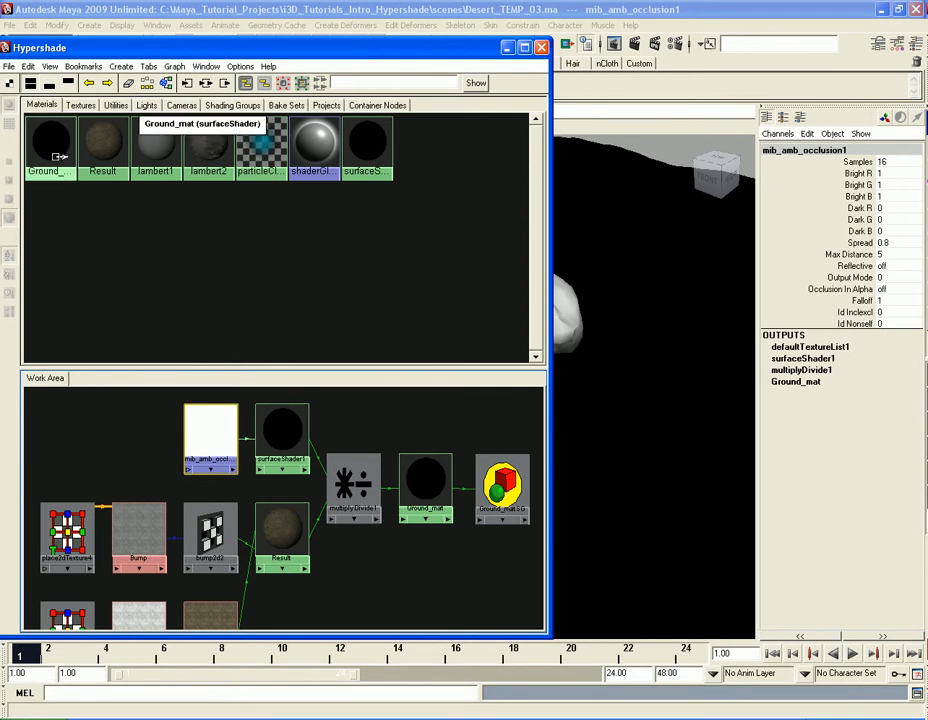
pyautogui.click(66, 83)
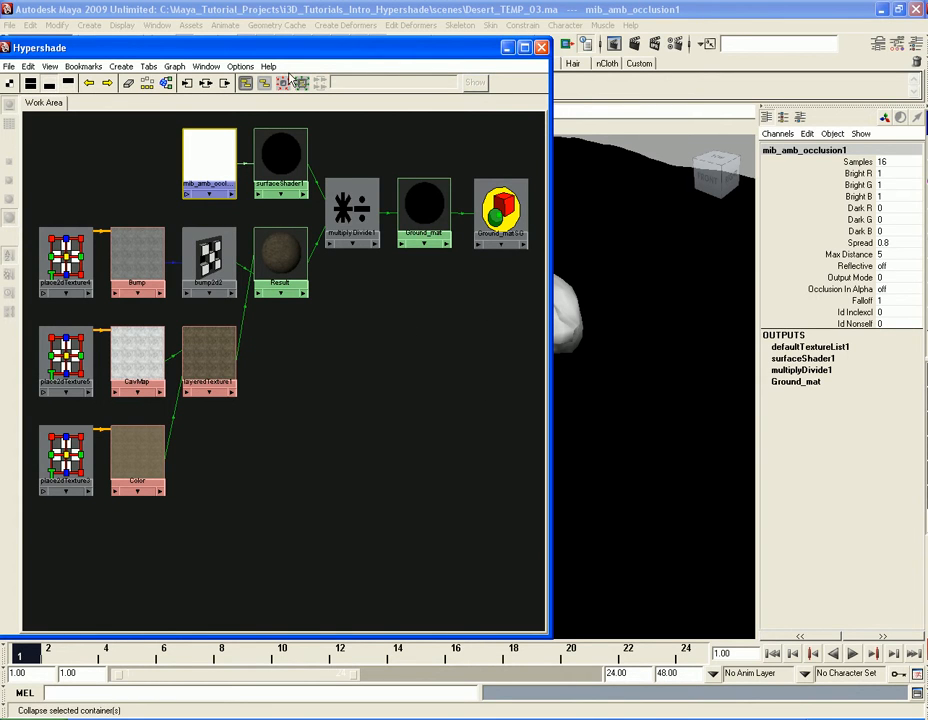
# Step: Arrange the Hypershade and the Render View side by side with the Ground_mat node framed in the work area
pyautogui.moveTo(340, 47); pyautogui.dragTo(681, 81)
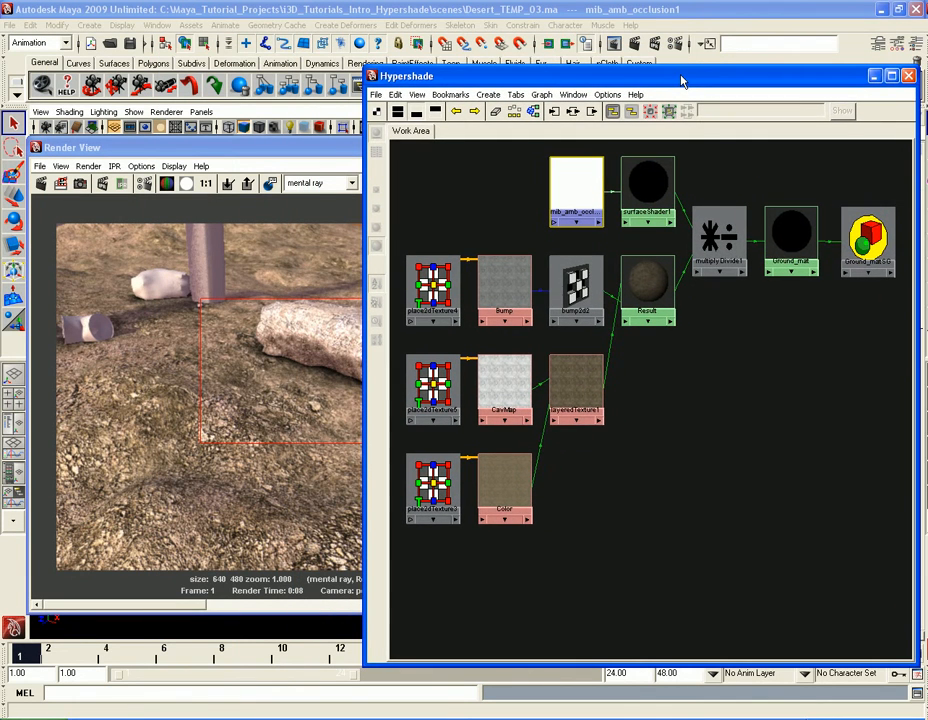
pyautogui.click(794, 229)
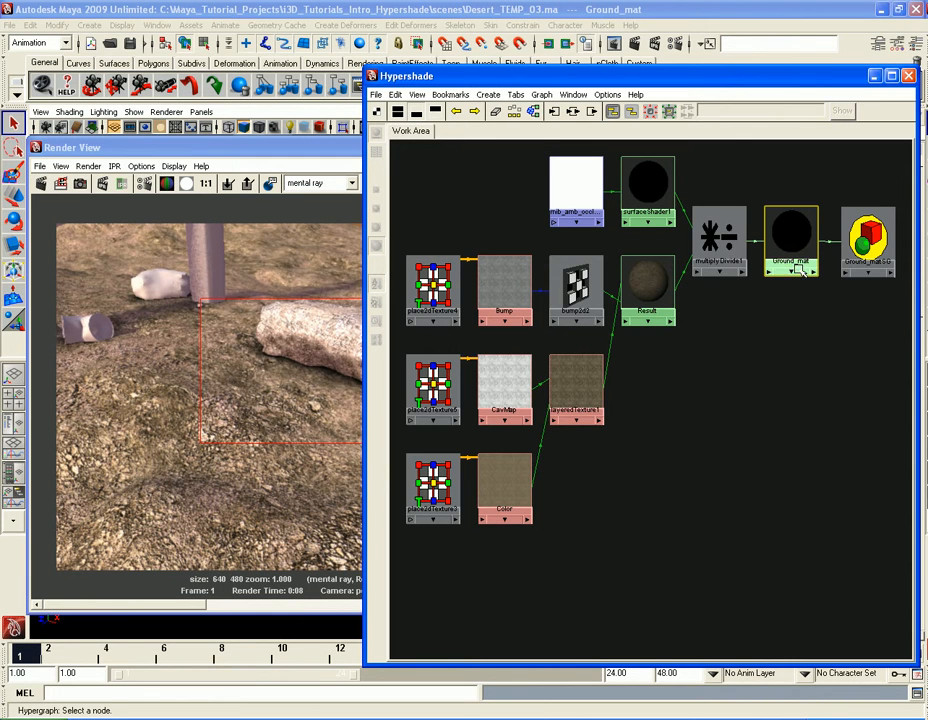
pyautogui.press('f')
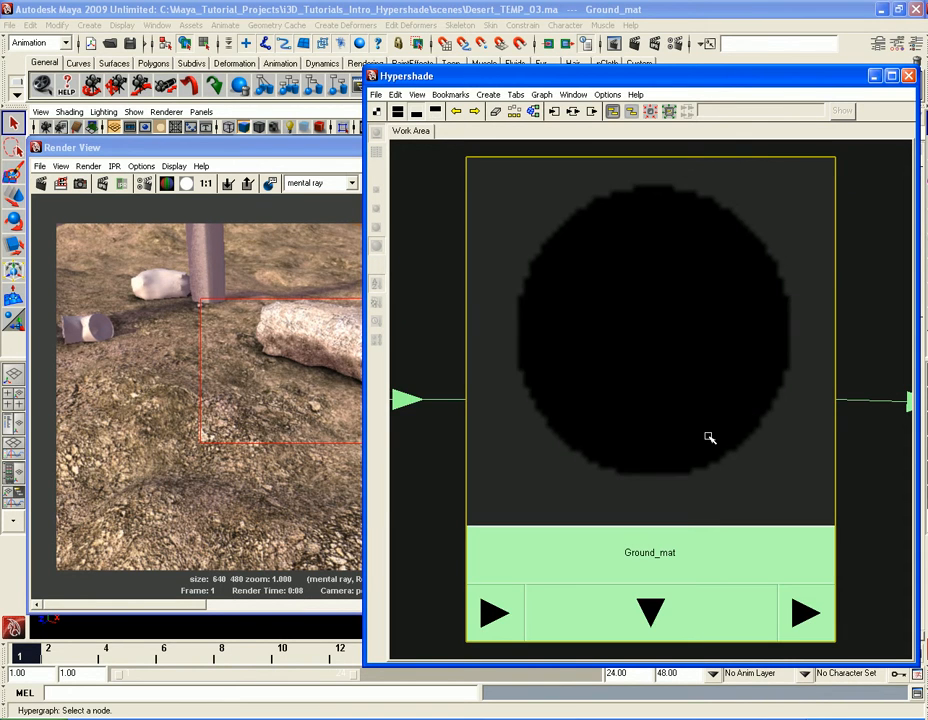
pyautogui.click(259, 149)
pyautogui.moveTo(356, 155); pyautogui.dragTo(326, 143)
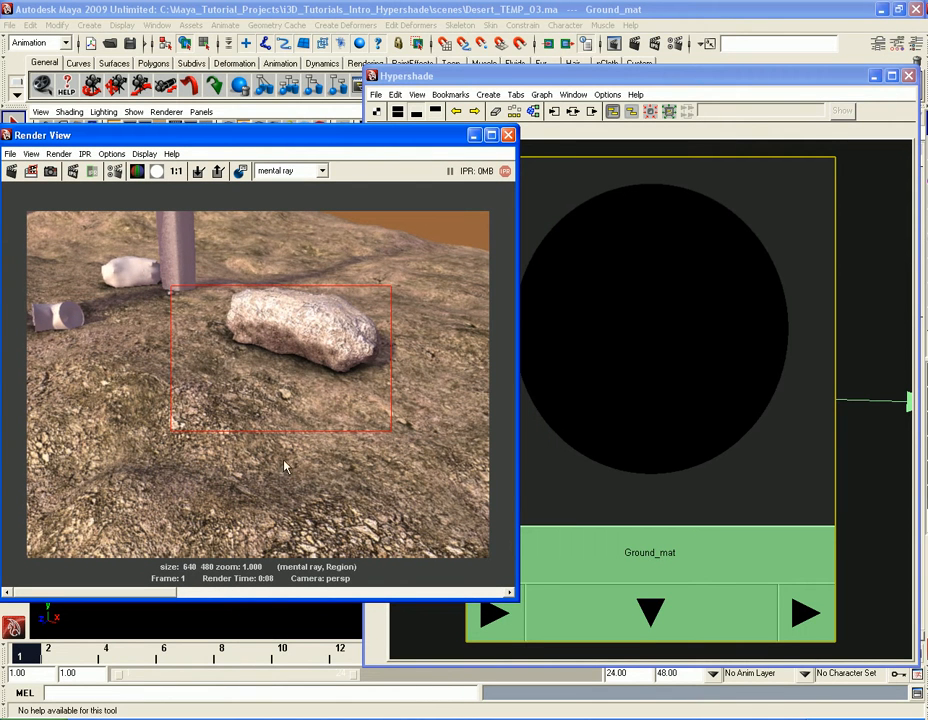
# Step: Grab a swatch of the rendered ground in front of the rock and apply it to the Ground_mat node in the Hypershade
pyautogui.click(59, 154)
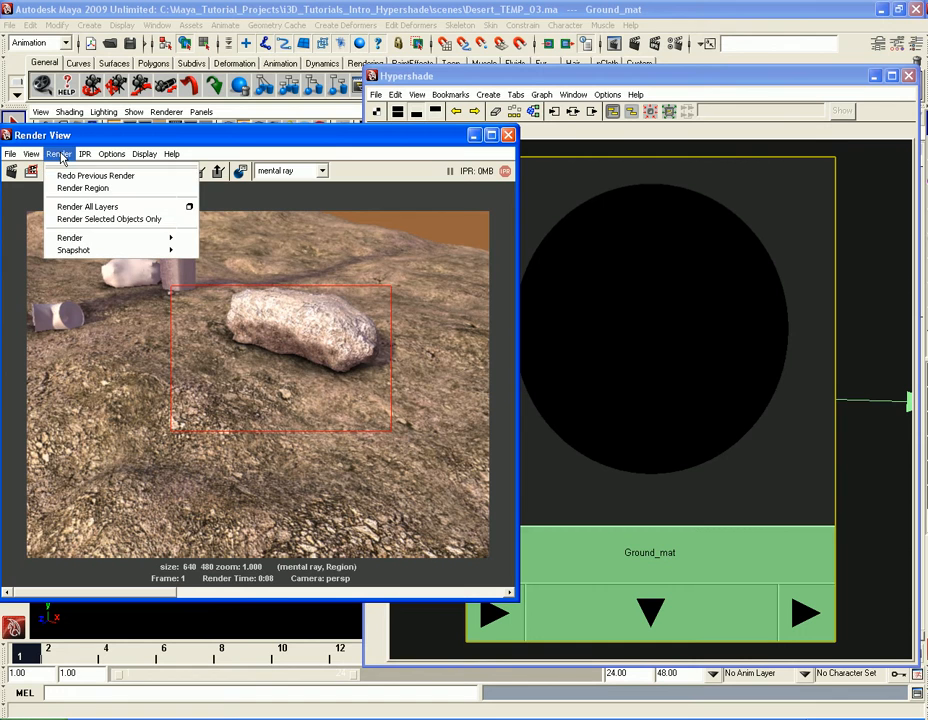
pyautogui.moveTo(34, 157)
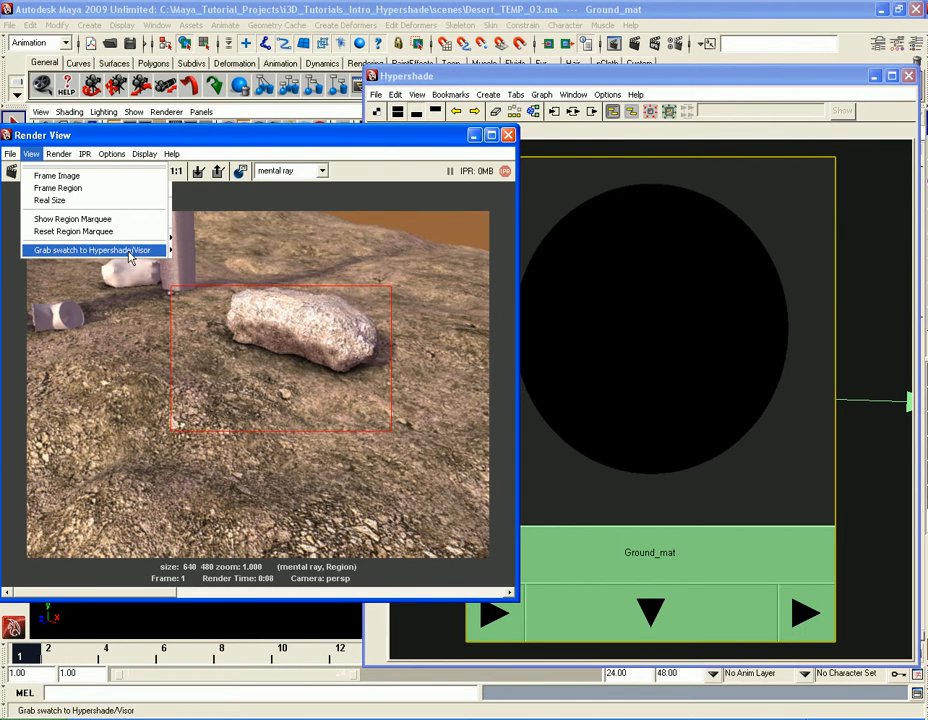
pyautogui.click(79, 251)
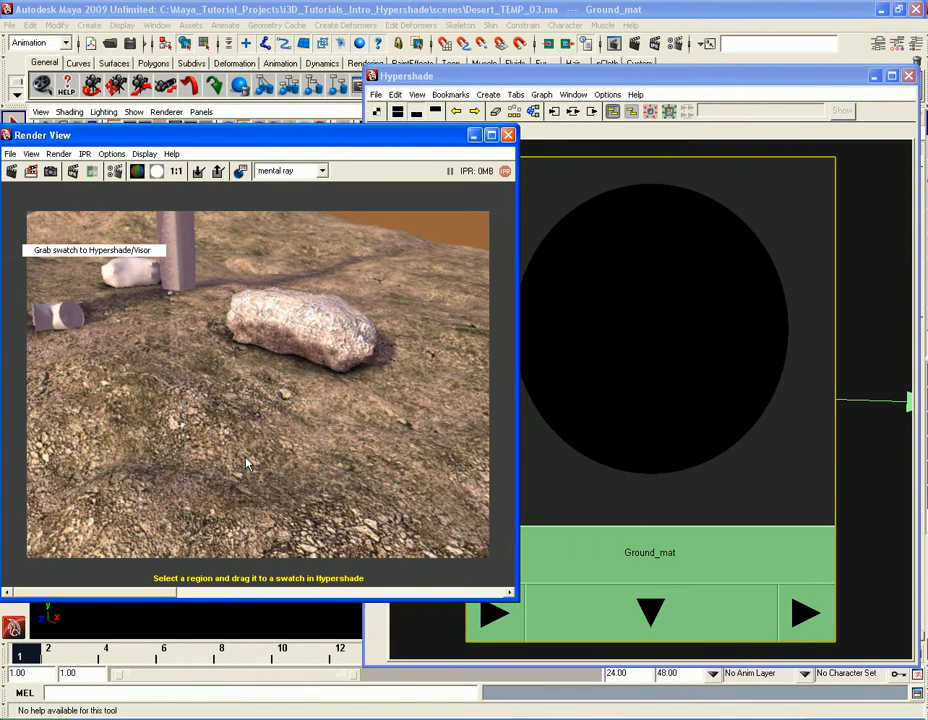
pyautogui.moveTo(243, 455); pyautogui.dragTo(670, 357, button='middle')
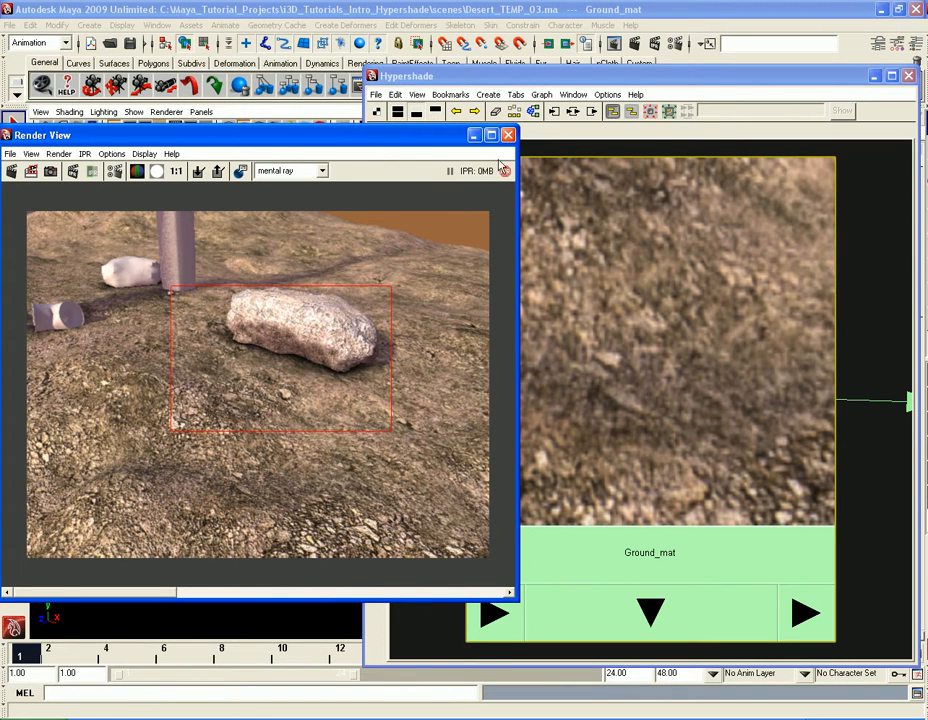
# Step: Check the new Ground_mat swatch in the full shading network and among the scene's materials
pyautogui.click(630, 160)
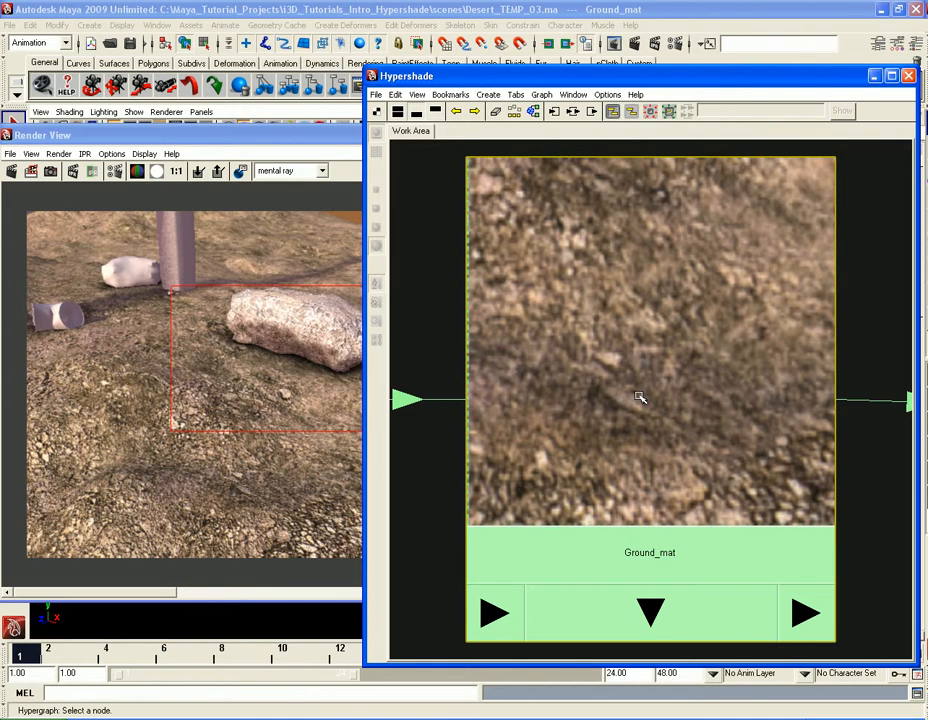
pyautogui.press('a')
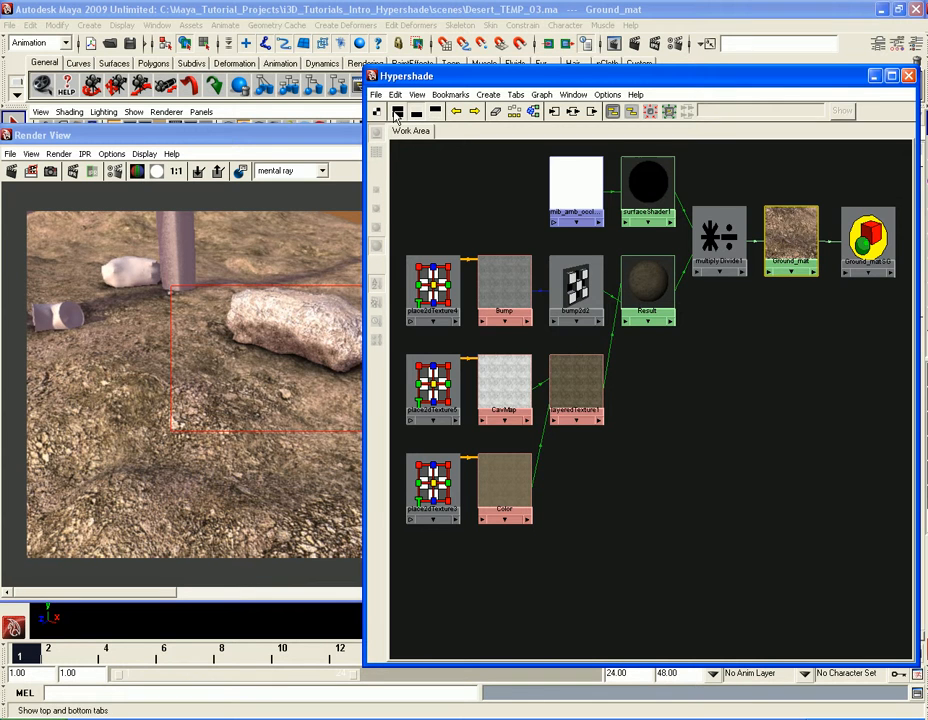
pyautogui.click(434, 111)
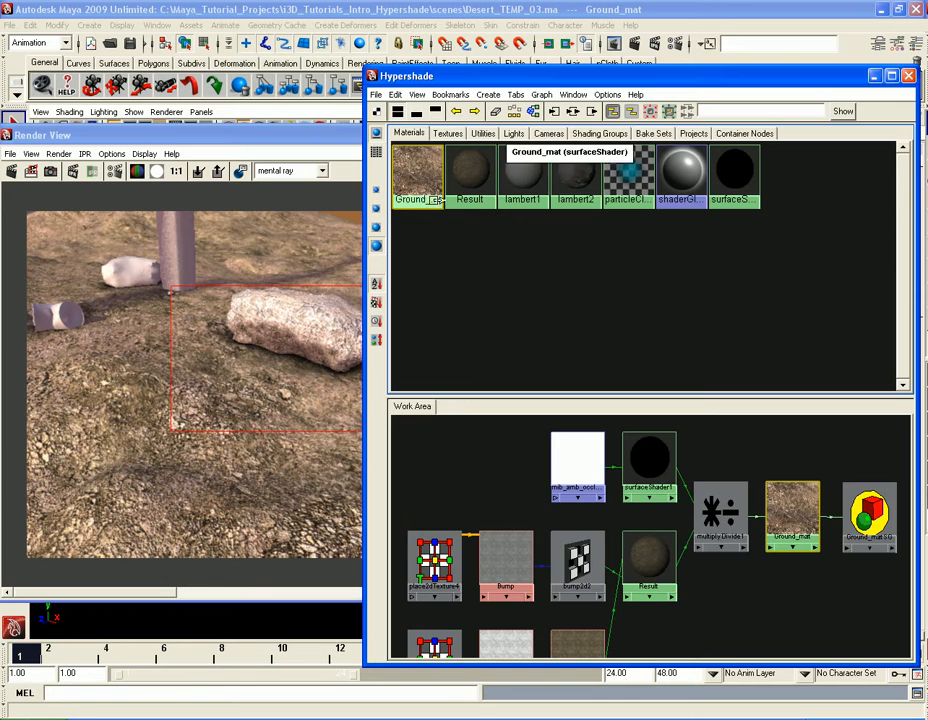
pyautogui.click(435, 111)
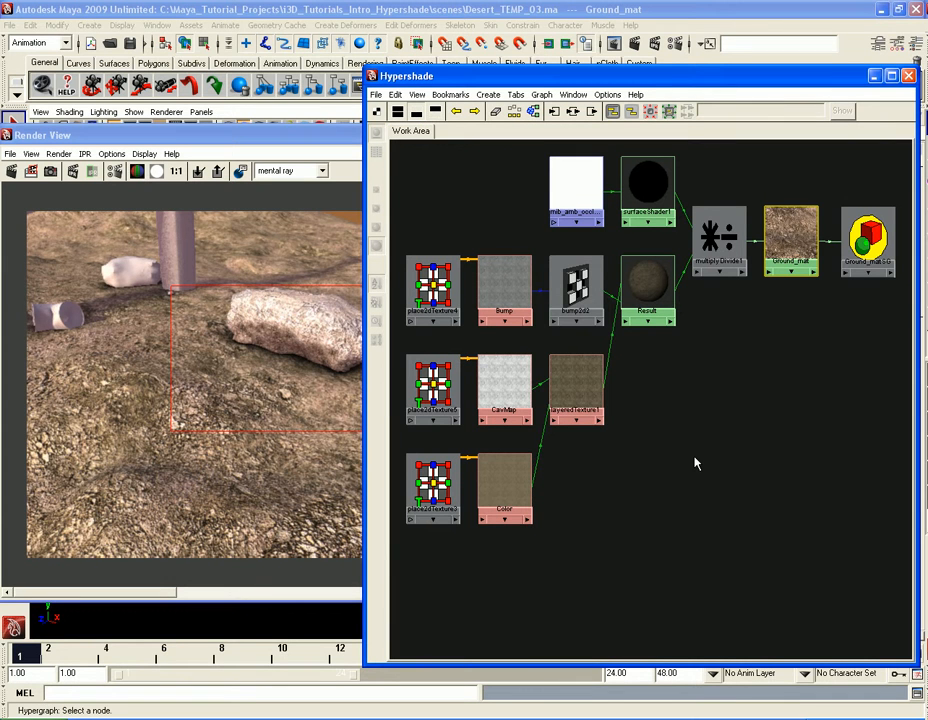